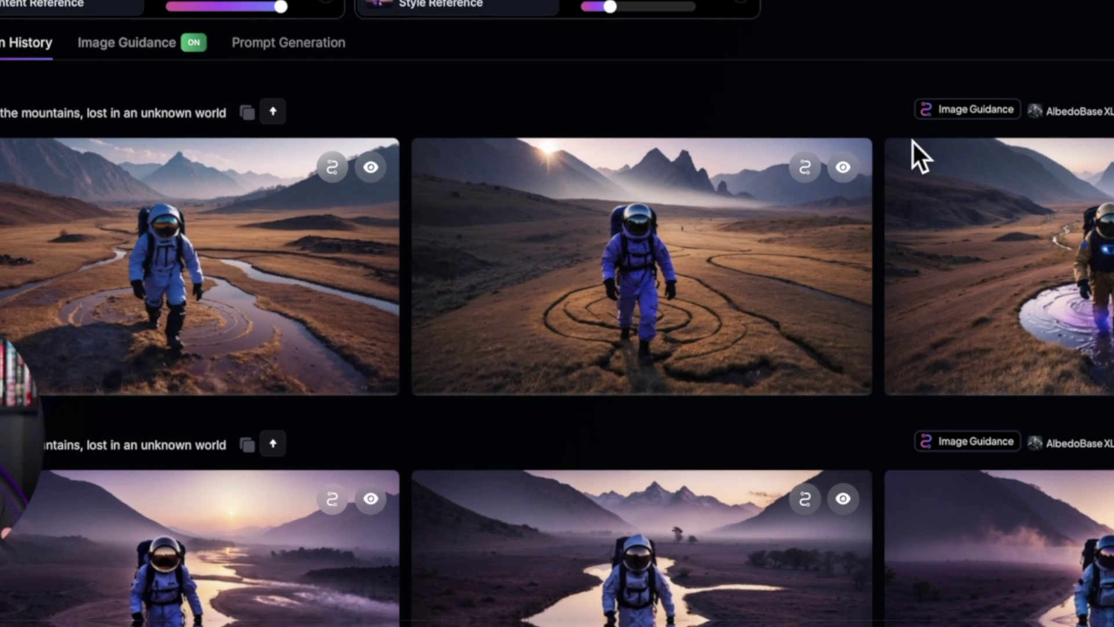
- Look through the generation history and compare the astronaut images made with Image Guidance, AlbedoBase XL and the Dynamic or Cinematic presets
scroll(813, 312, "down", 6)
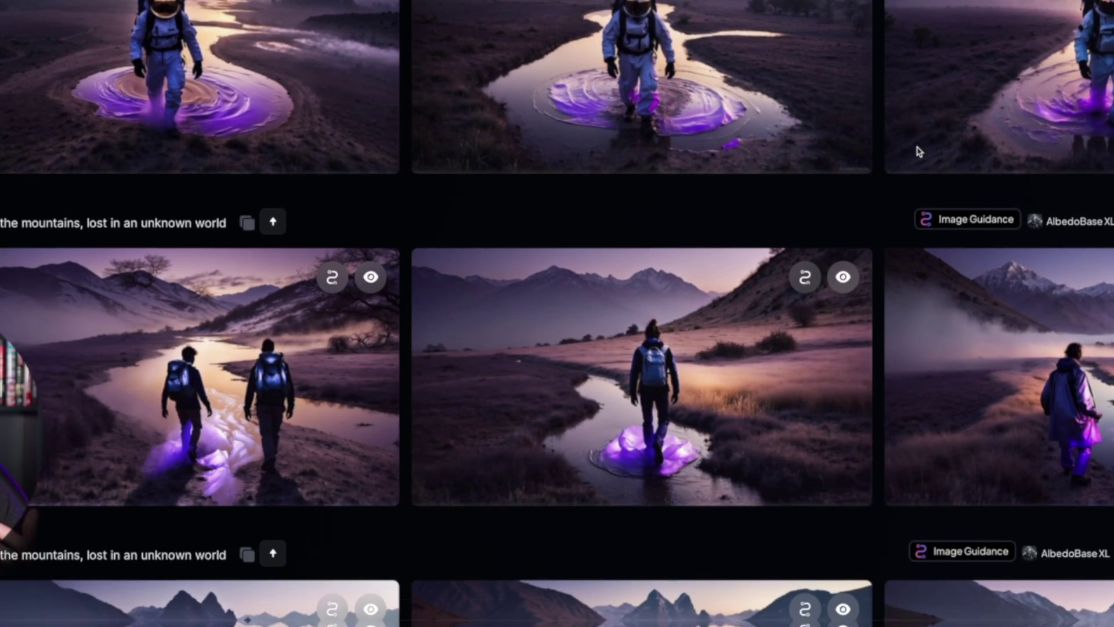
scroll(918, 151, "down", 6)
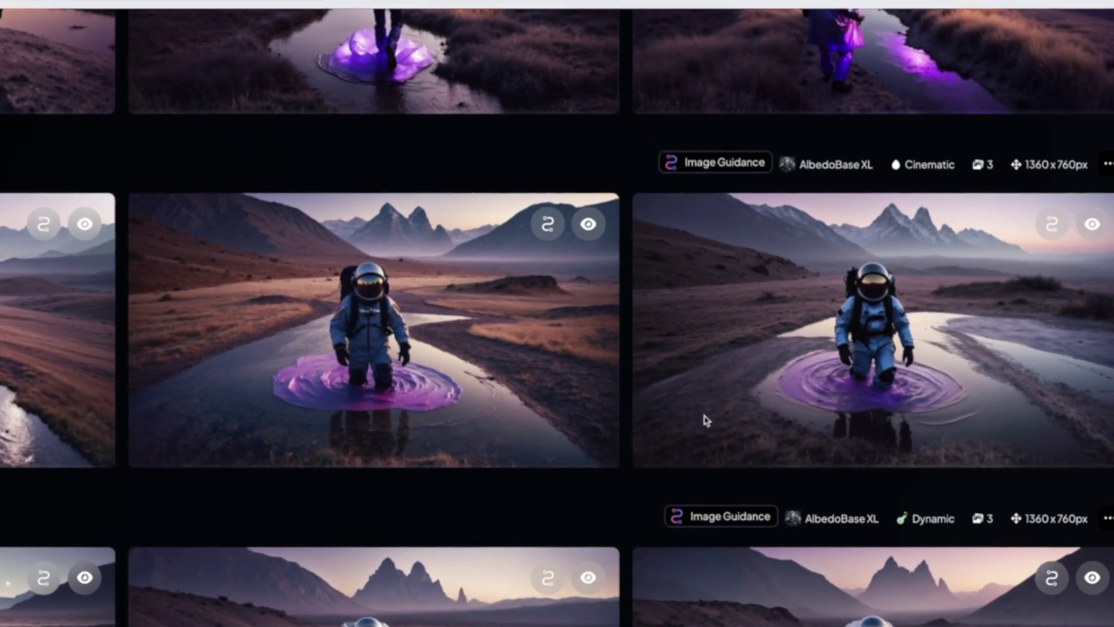
scroll(706, 420, "down", 10)
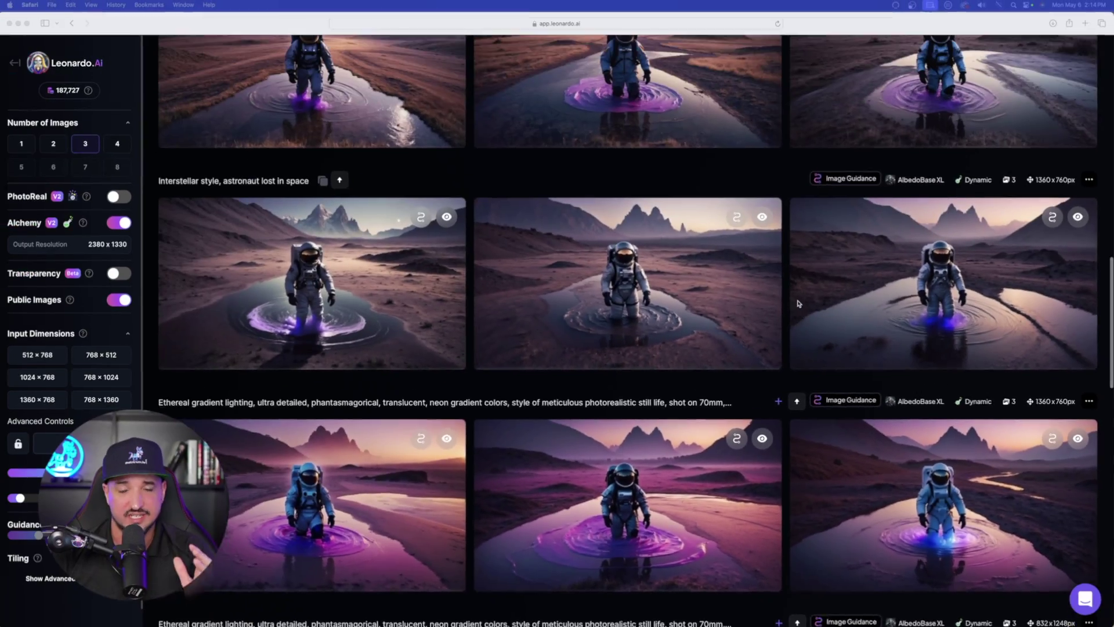
scroll(644, 438, "up", 5)
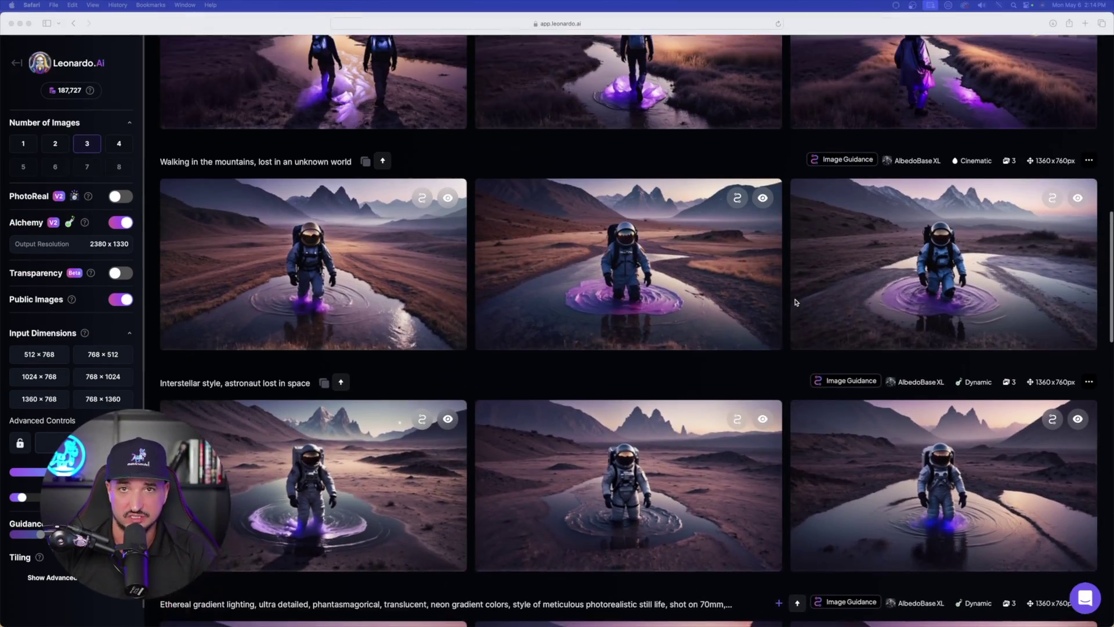
scroll(796, 303, "up", 7)
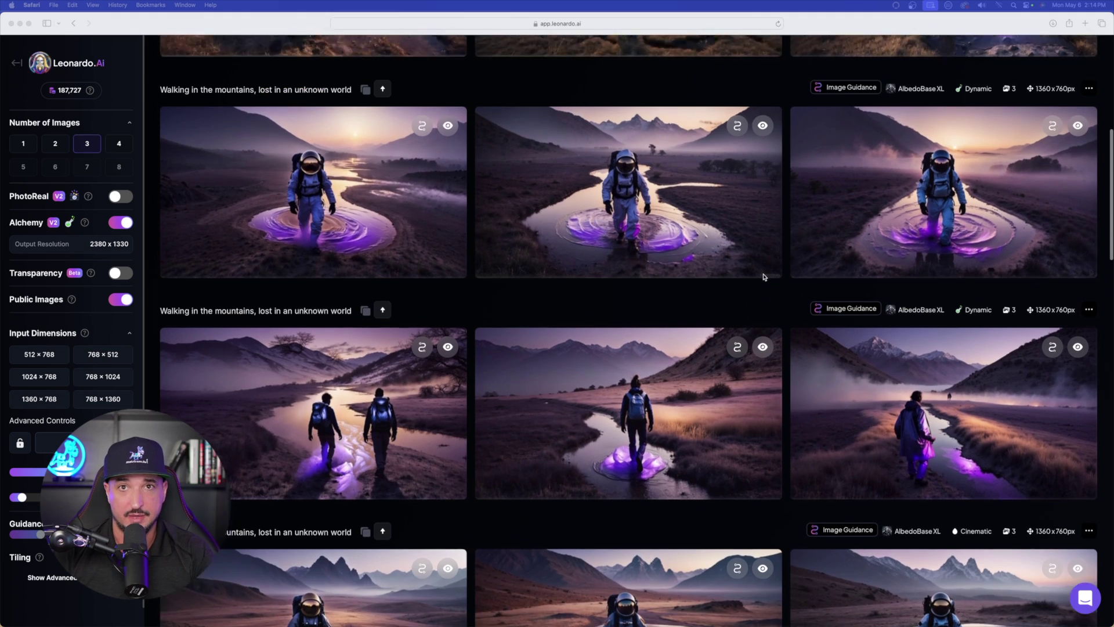
scroll(763, 277, "up", 6)
scroll(702, 330, "down", 3)
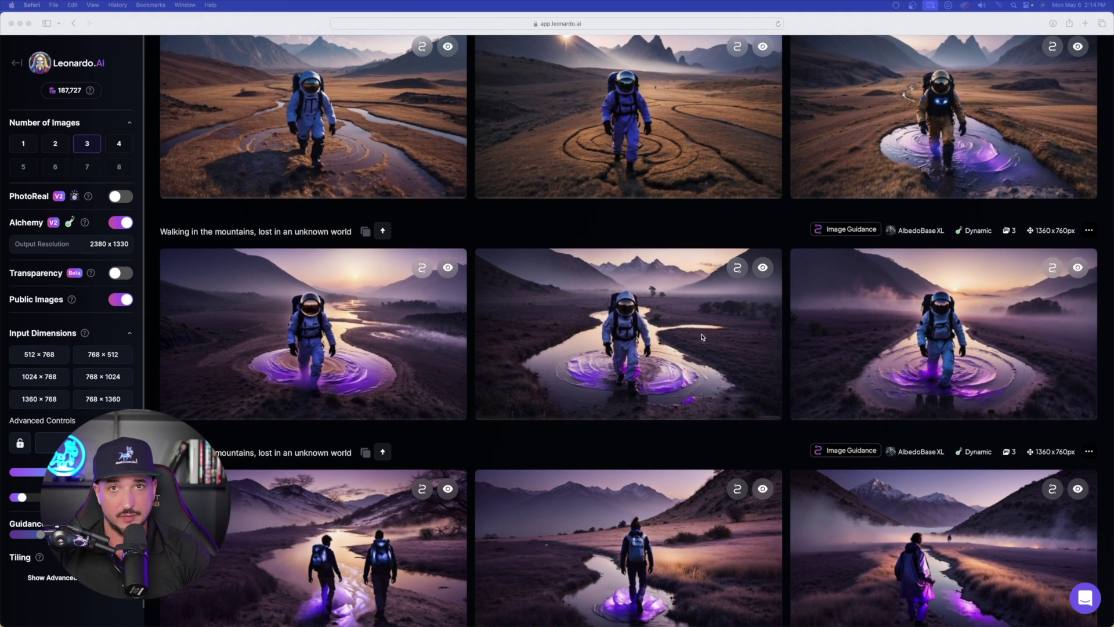
scroll(708, 337, "up", 1)
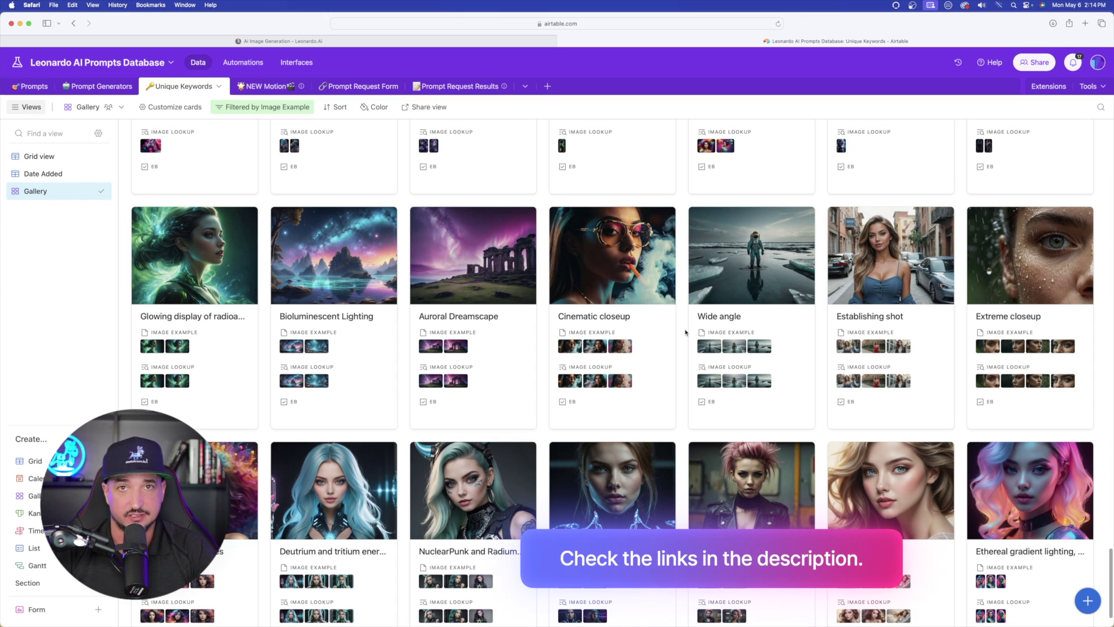
- Browse the Unique Keywords gallery of the Leonardo AI Prompts Database in Airtable to examine the example images for each keyword
scroll(708, 328, "down", 1)
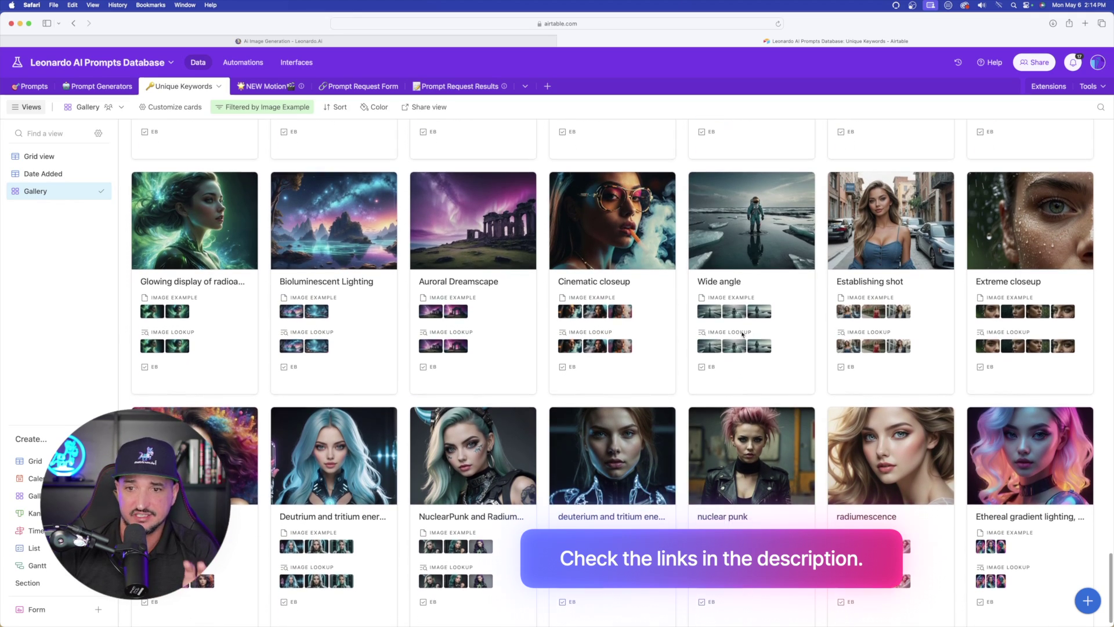
scroll(725, 325, "up", 1)
scroll(725, 326, "down", 2)
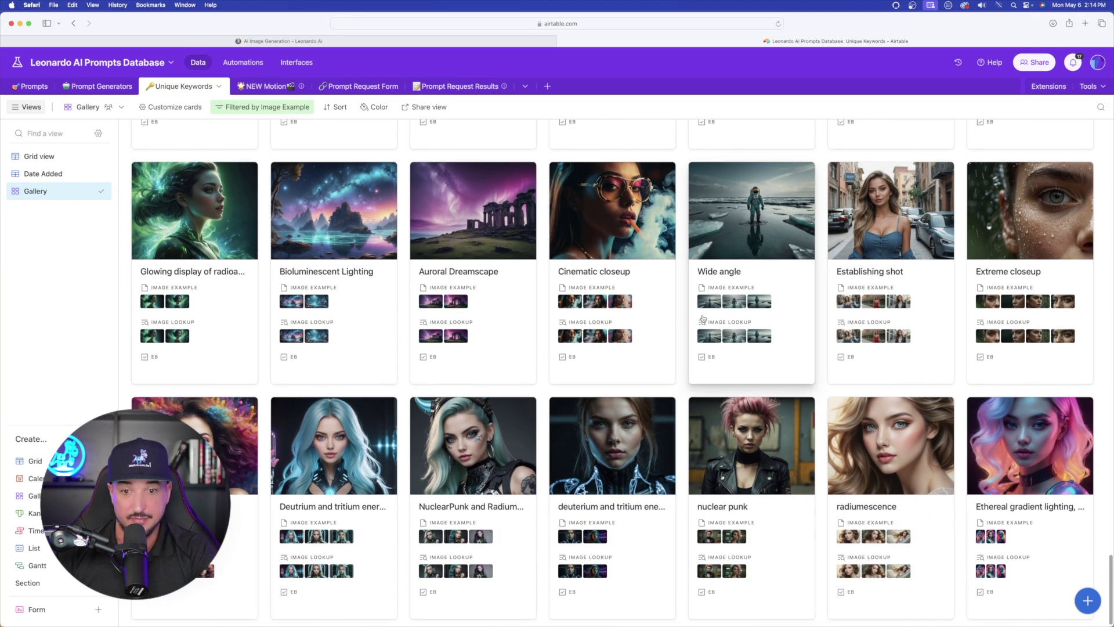
scroll(703, 318, "up", 15)
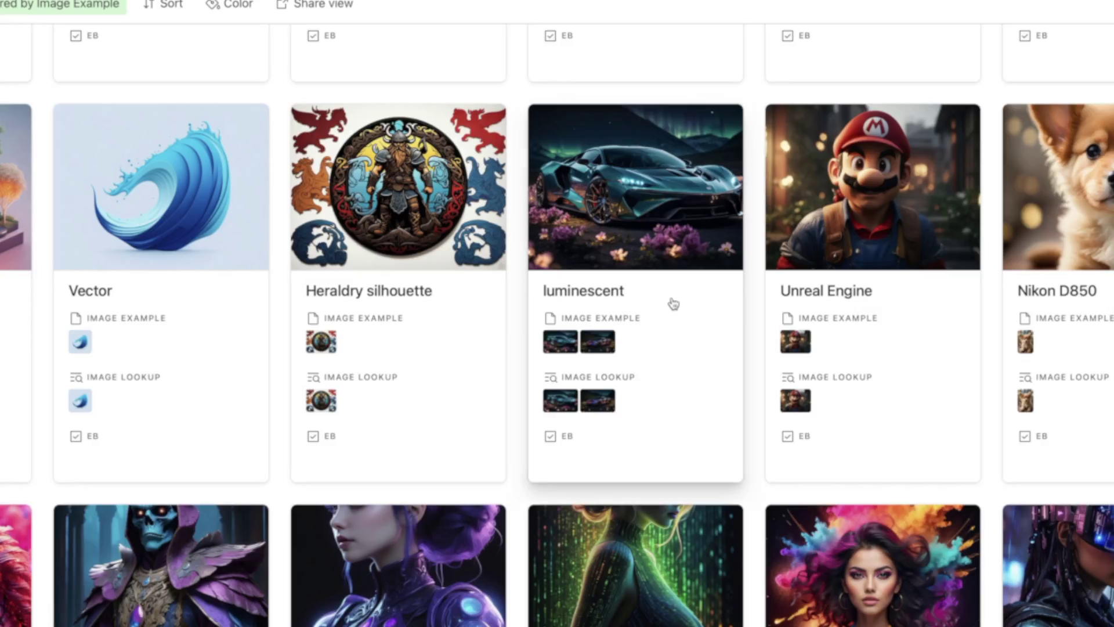
scroll(673, 303, "up", 15)
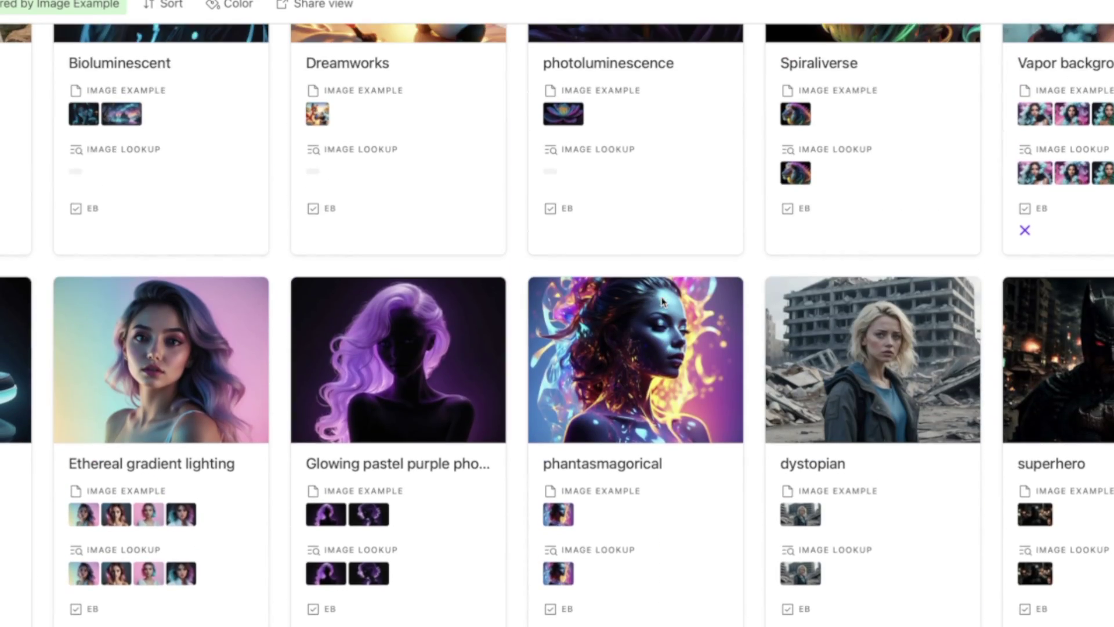
scroll(663, 301, "up", 5)
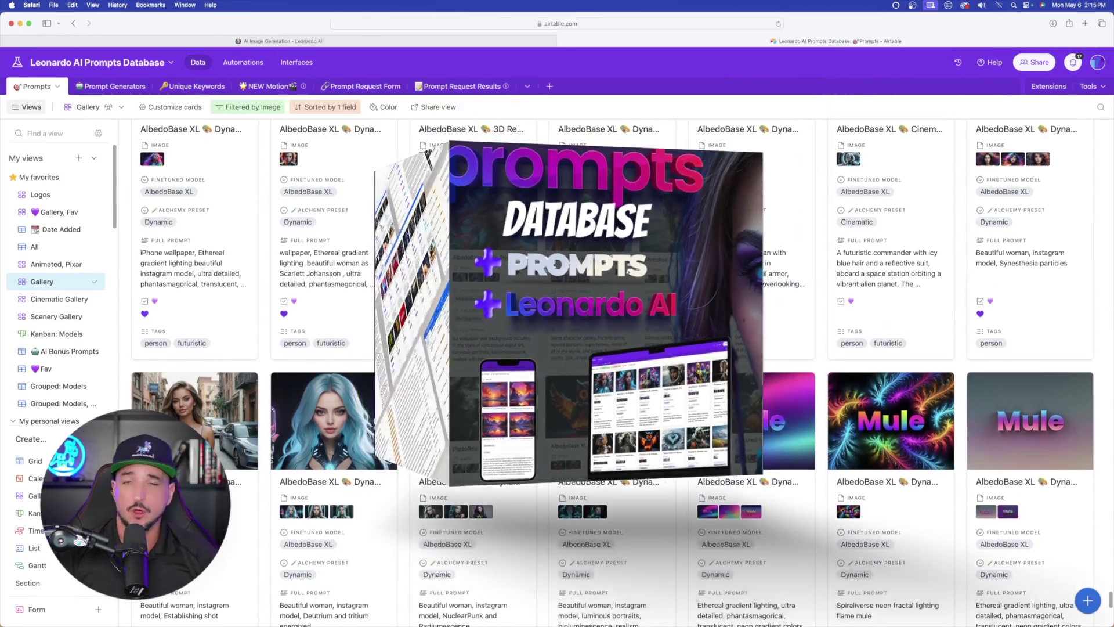
- Browse the Prompts gallery to compare the records' images, finetuned models, Alchemy presets and full prompts
scroll(616, 371, "down", 15)
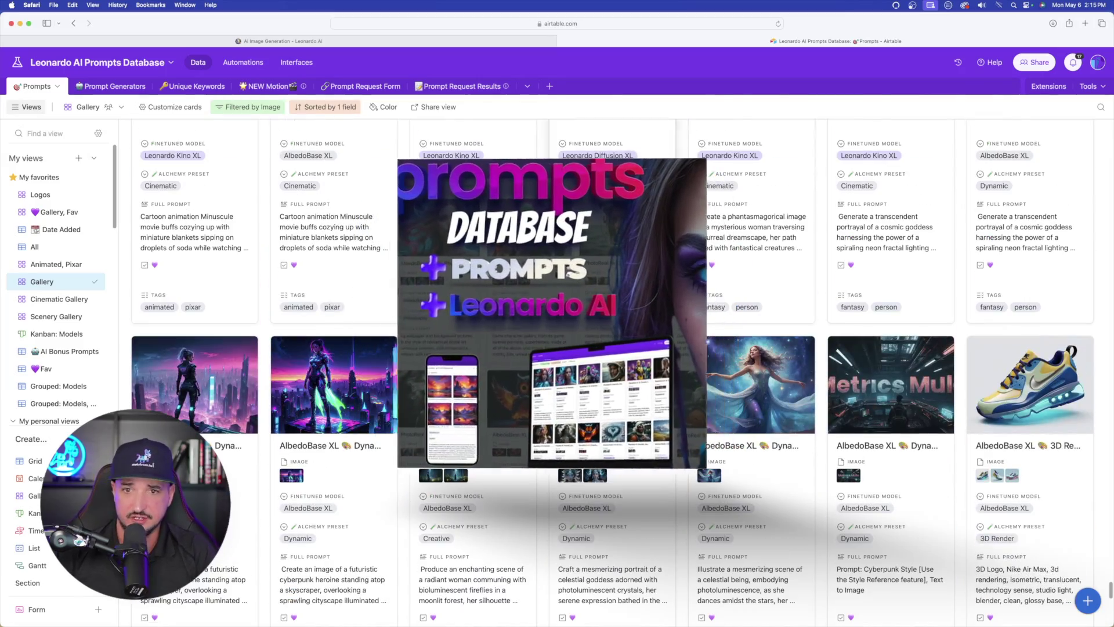
scroll(614, 340, "up", 10)
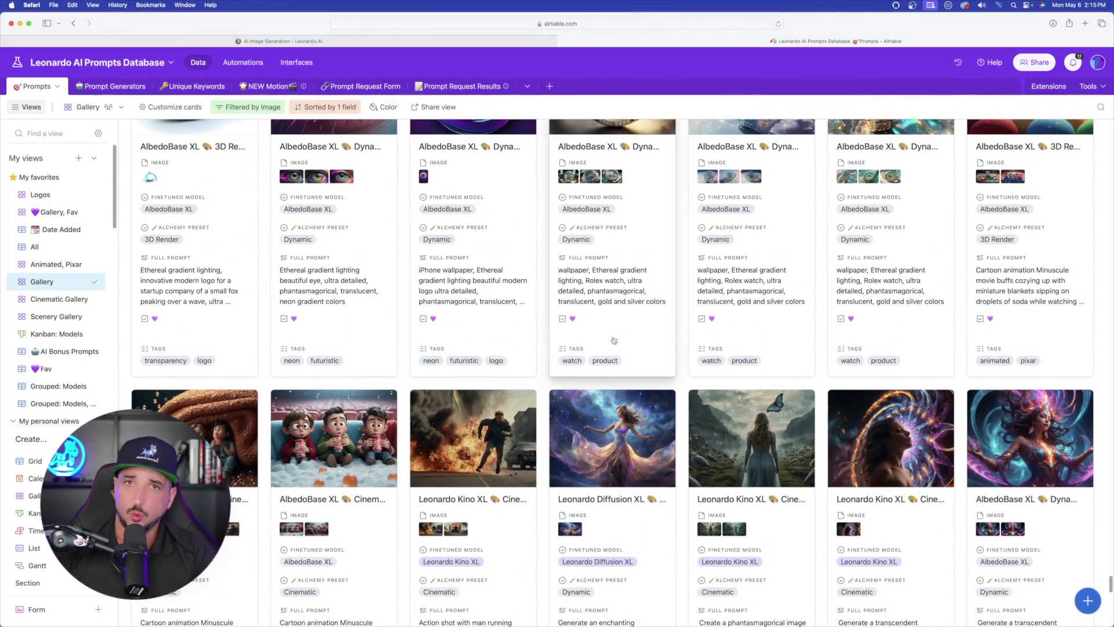
scroll(613, 340, "up", 10)
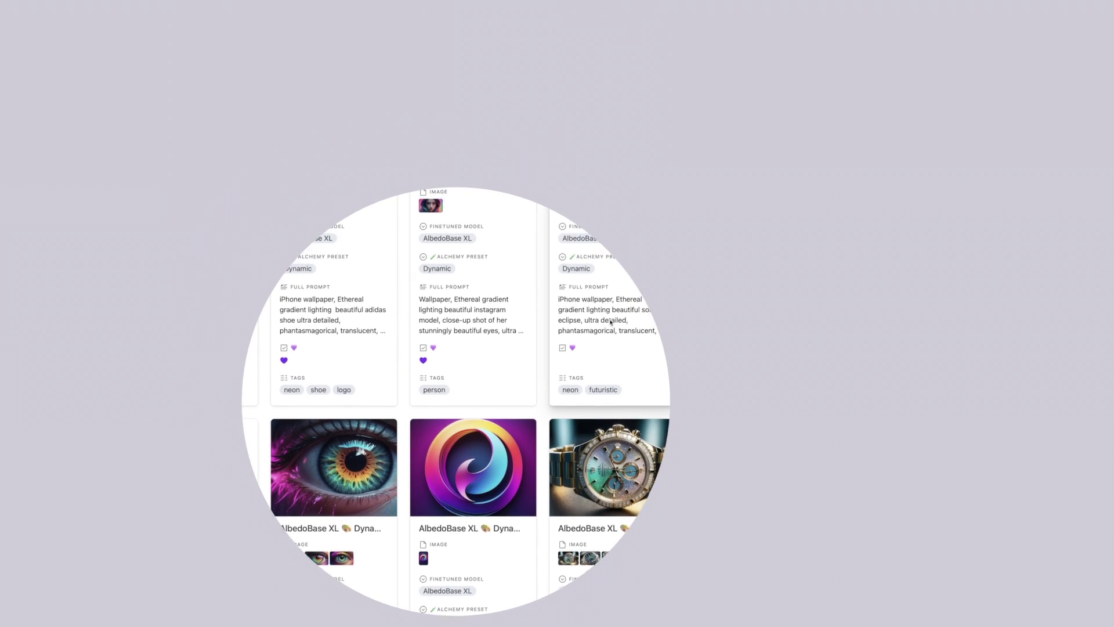
scroll(610, 322, "up", 5)
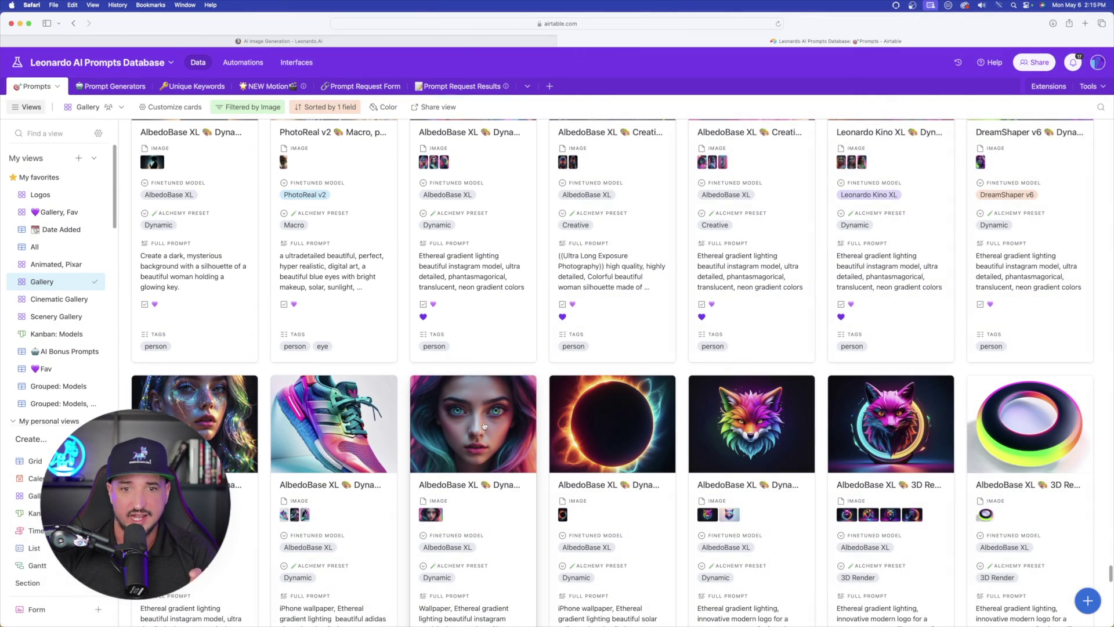
- Open the AlbedoBase XL Dynamic "Wallpaper, Ethereal" portrait record and examine its full prompt, finetuned model and Alchemy preset
left_click(484, 427)
scroll(443, 450, "down", 1)
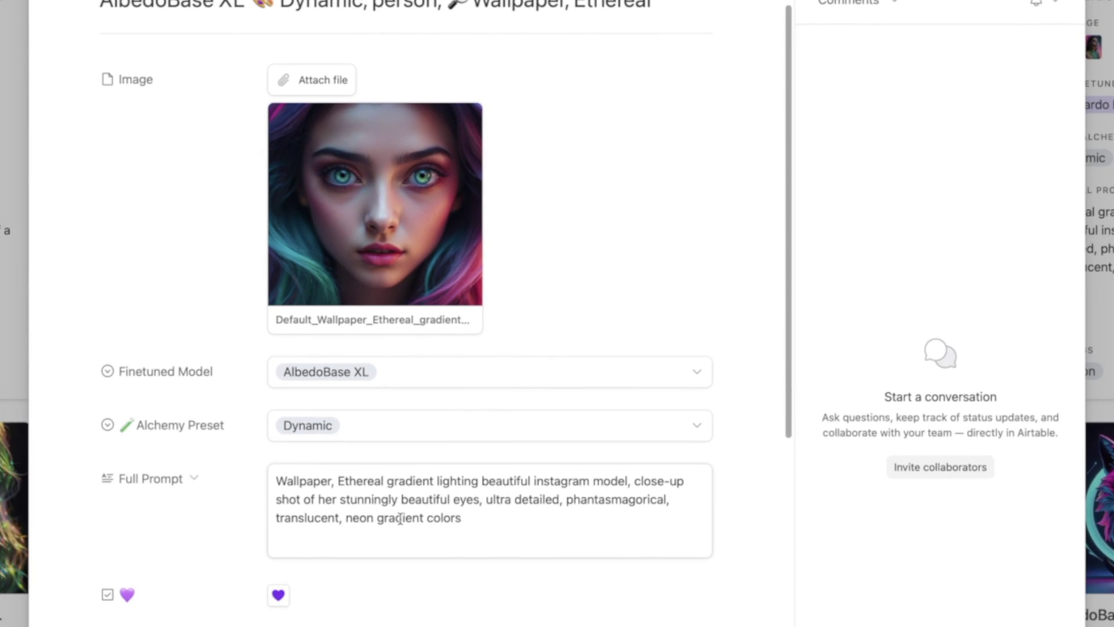
left_click(509, 520)
left_click_drag(507, 520, 285, 476)
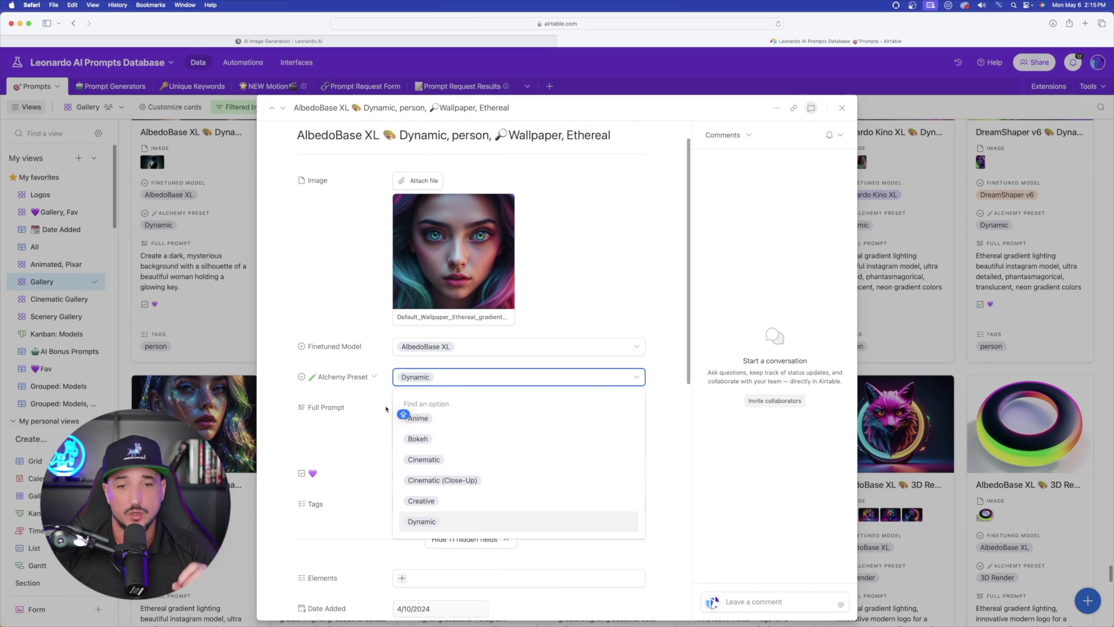
left_click(386, 409)
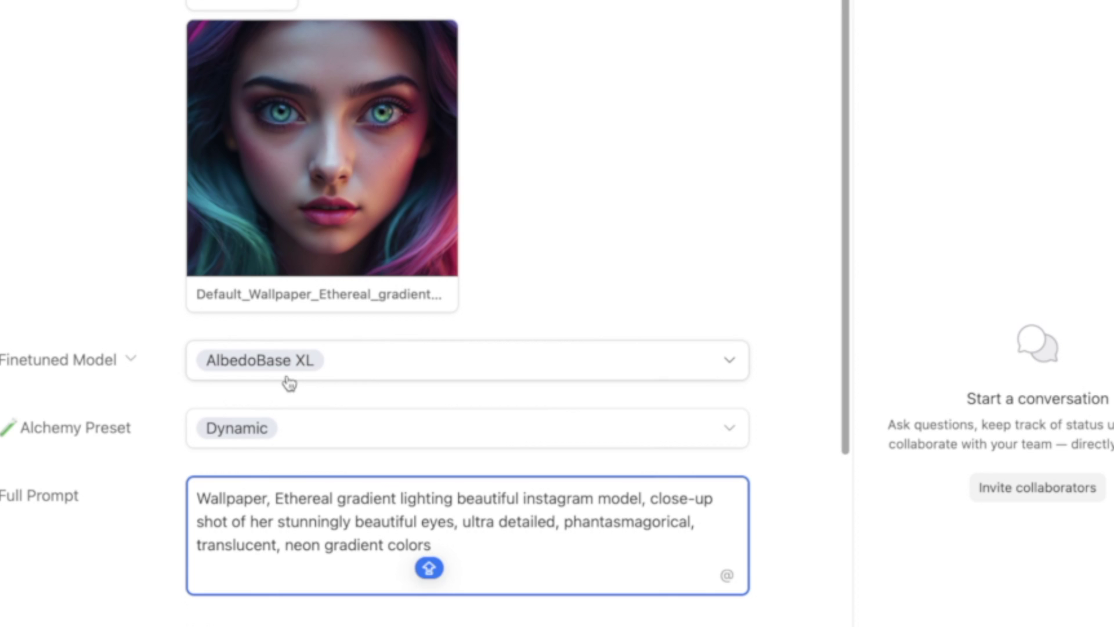
left_click(340, 130)
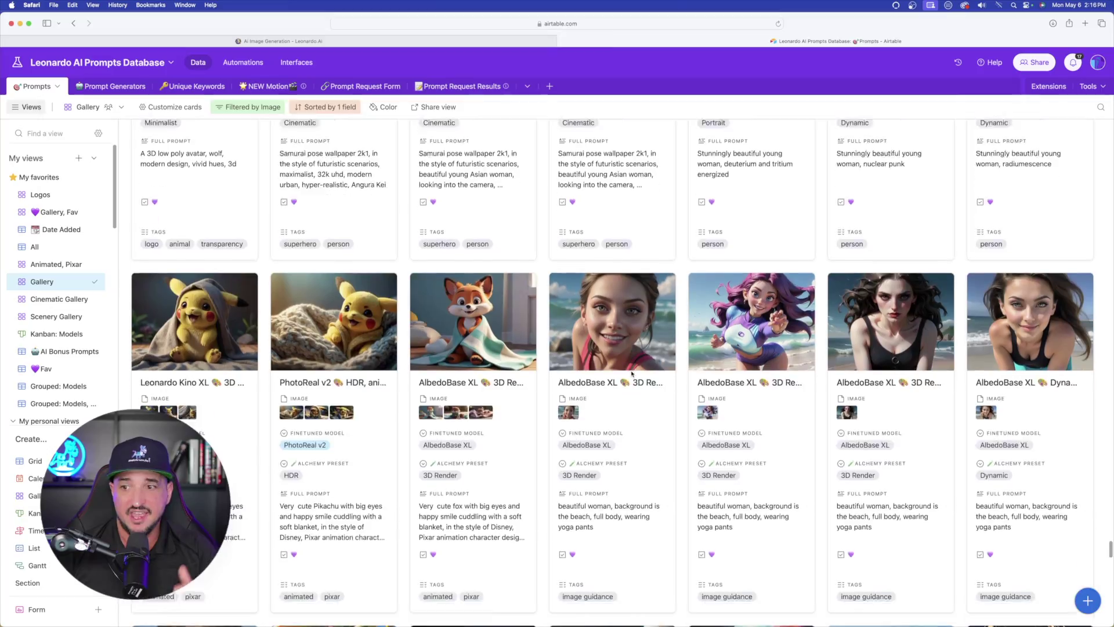
- Browse more prompt records in the gallery and the feed of generated portraits, neon sneakers and Rolex logos in Leonardo AI
scroll(642, 349, "down", 5)
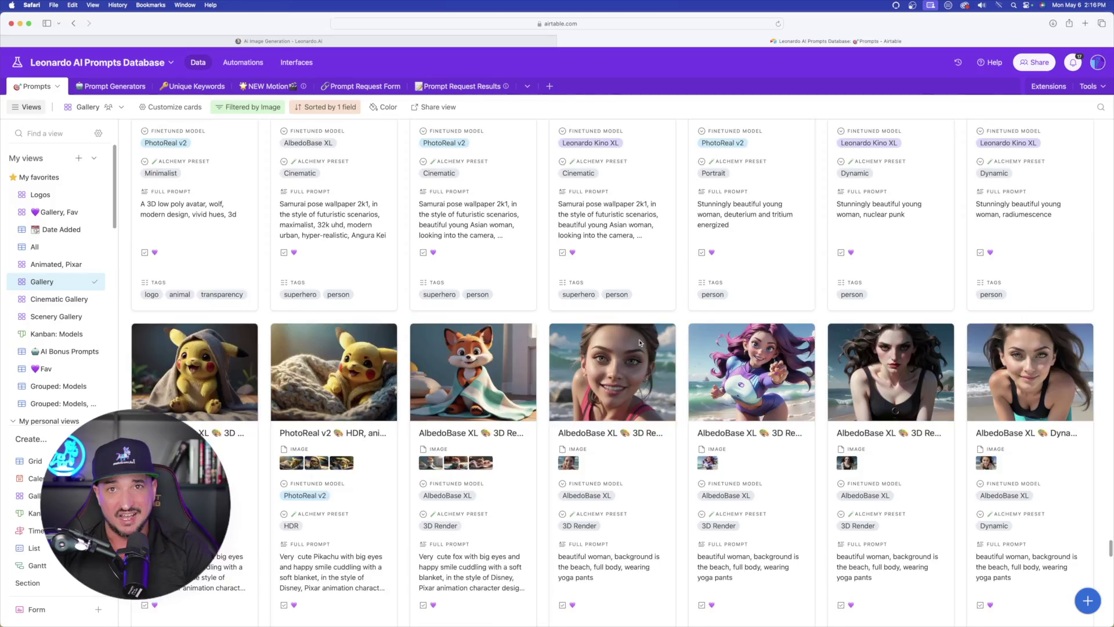
scroll(653, 338, "down", 10)
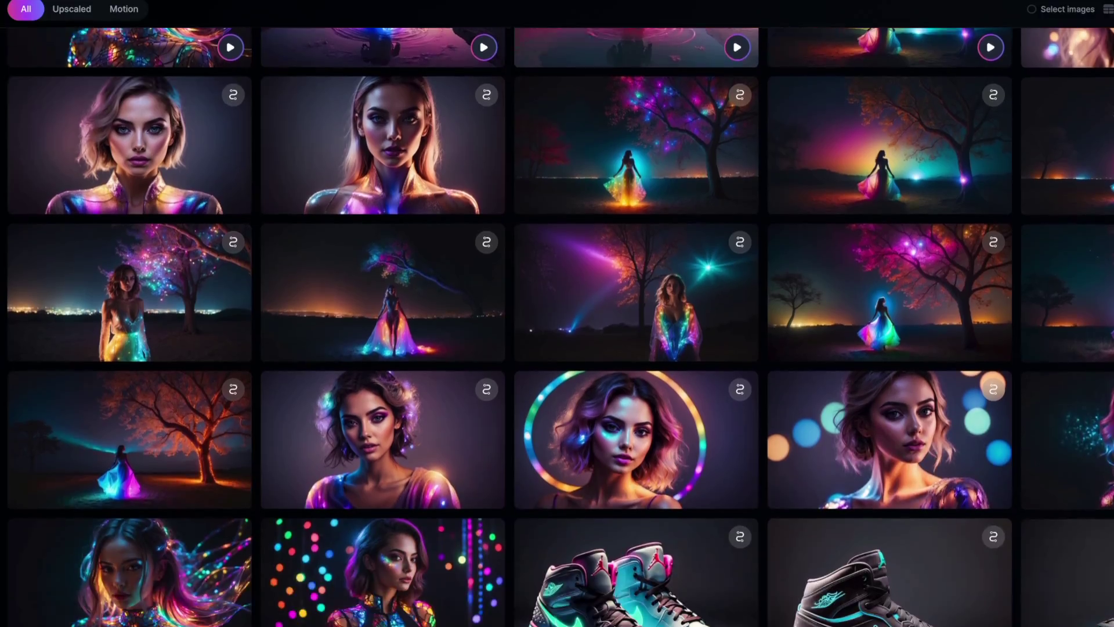
scroll(557, 313, "down", 10)
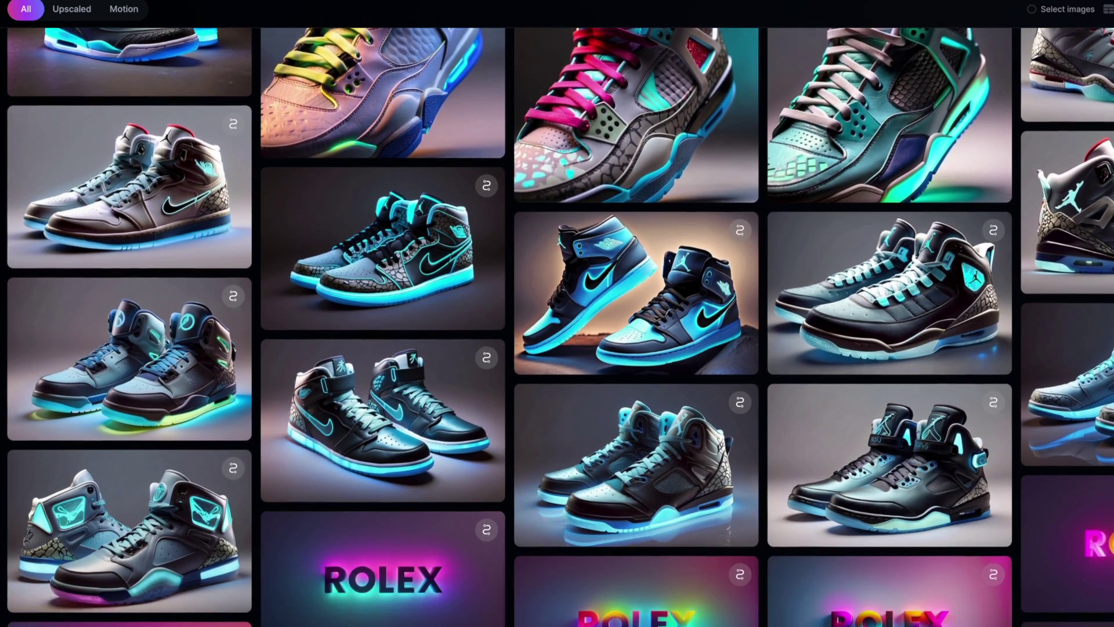
scroll(557, 313, "down", 10)
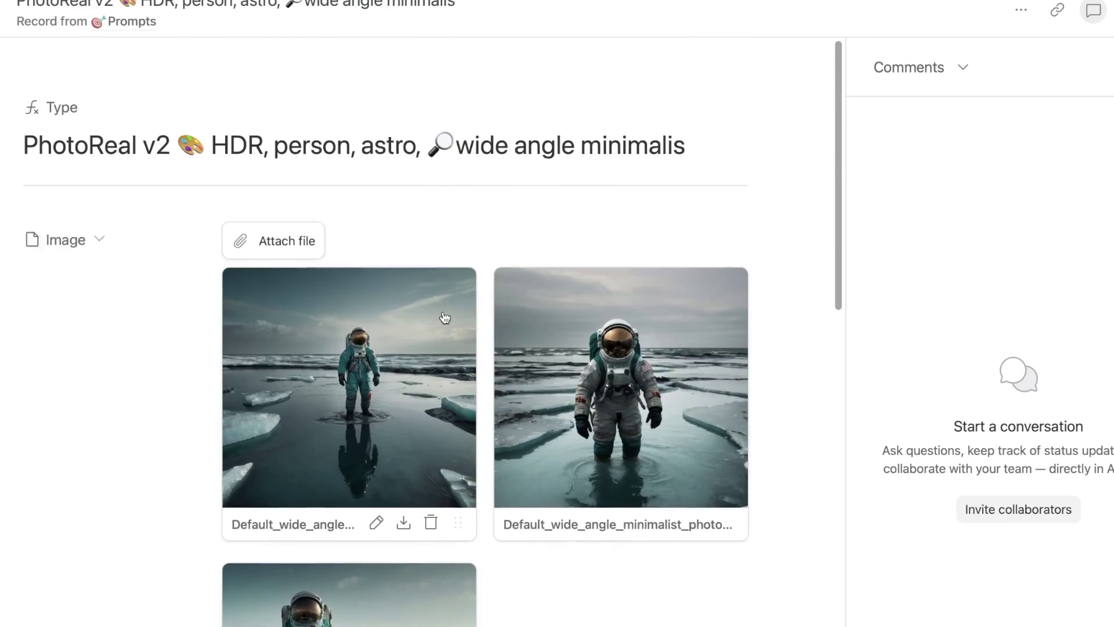
- Examine the example images in the PhotoReal v2 HDR "wide angle minimalist" astronaut record in Airtable
scroll(468, 296, "down", 3)
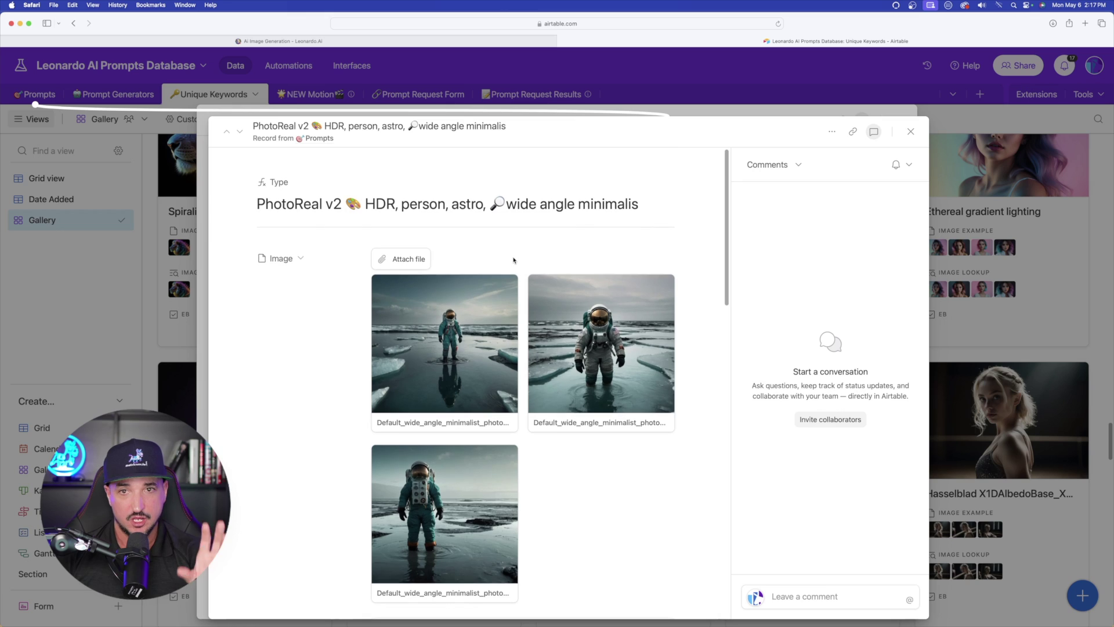
scroll(513, 260, "down", 1)
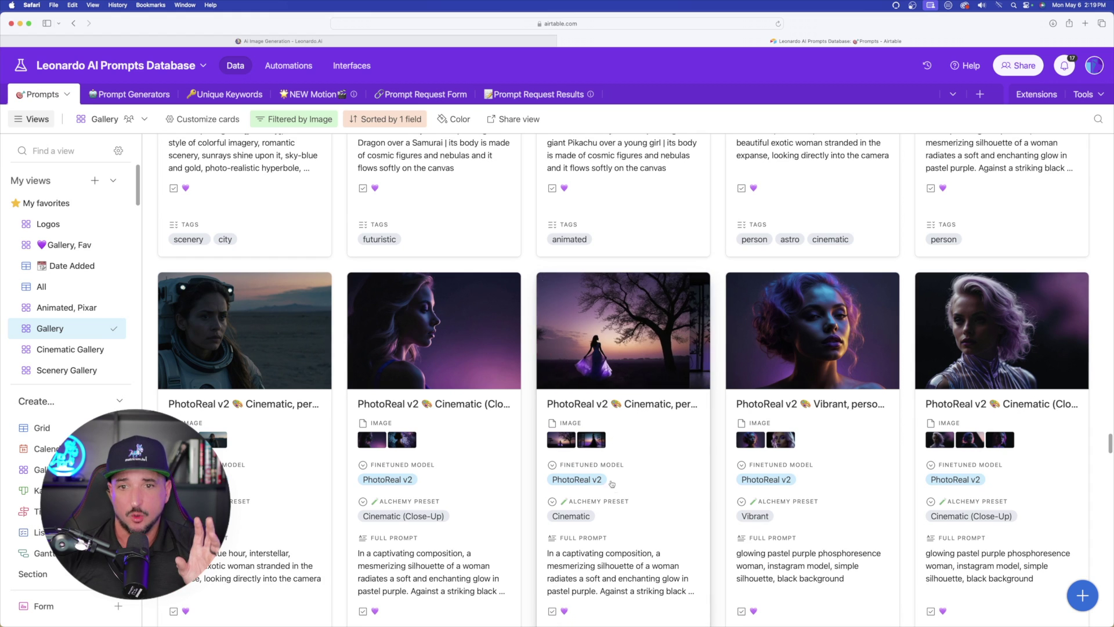
- Open the PhotoReal v2 Cinematic "In a captivating composition" record and view both of its silhouette images enlarged
left_click(636, 341)
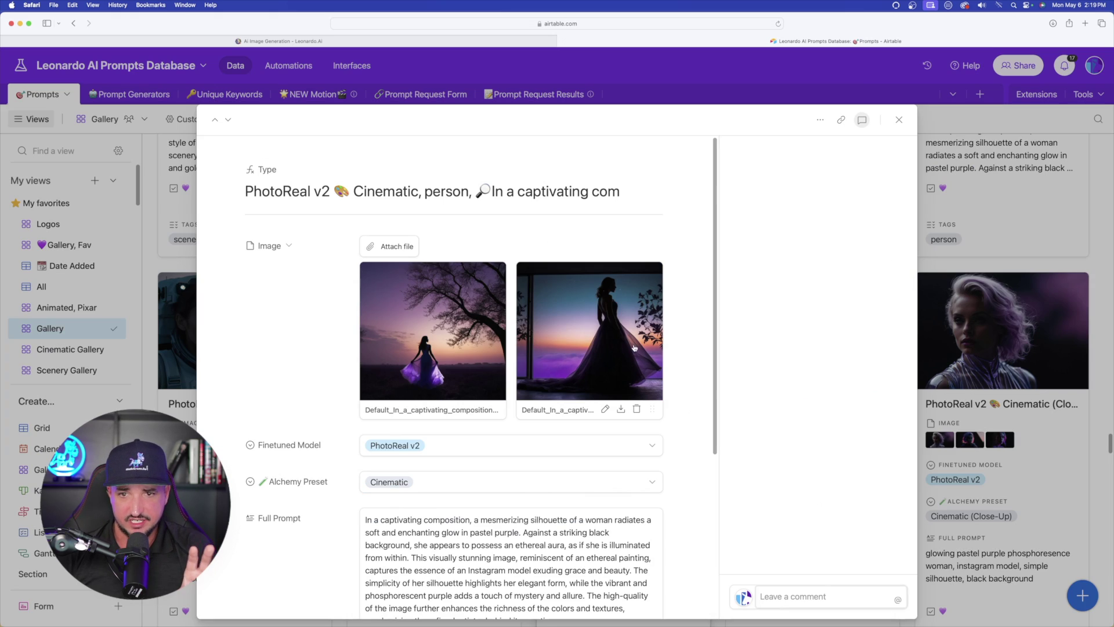
scroll(510, 348, "down", 5)
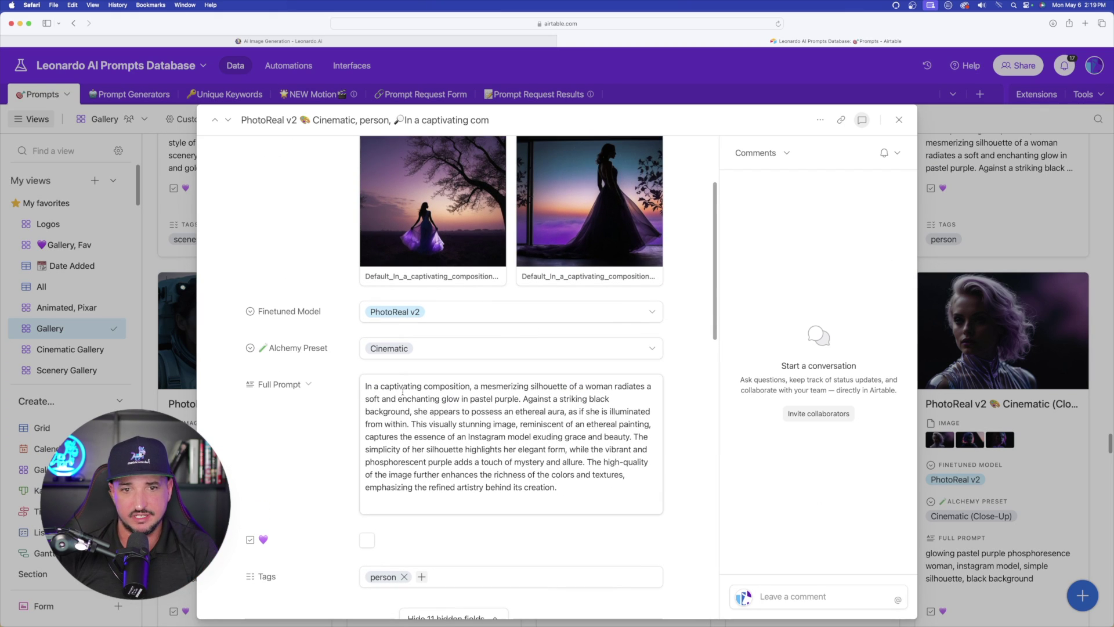
scroll(461, 409, "up", 4)
left_click(586, 314)
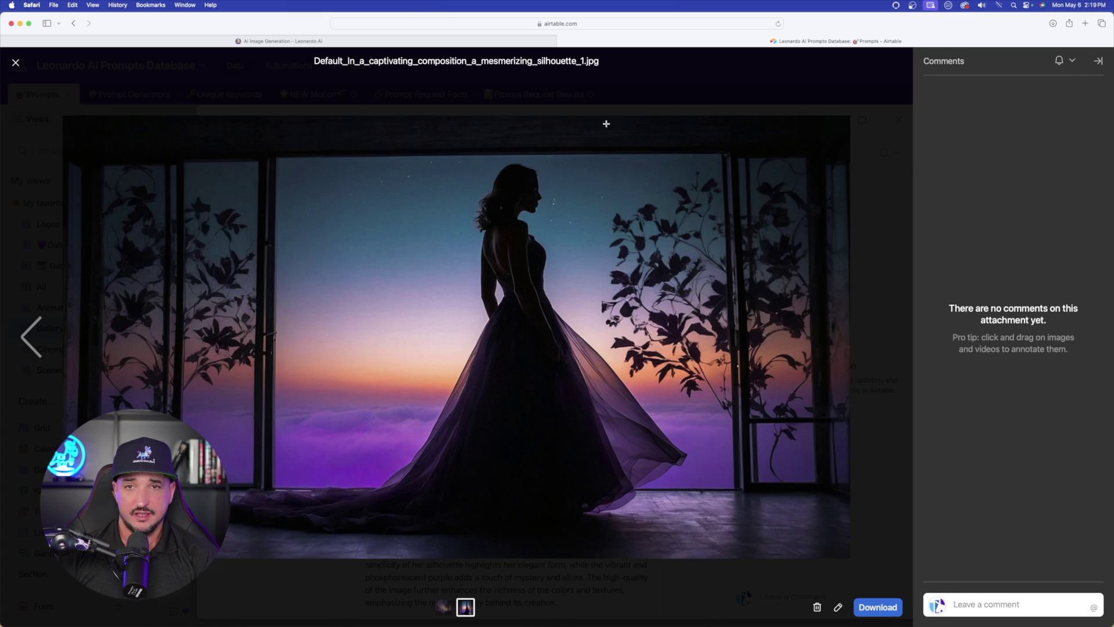
left_click(33, 344)
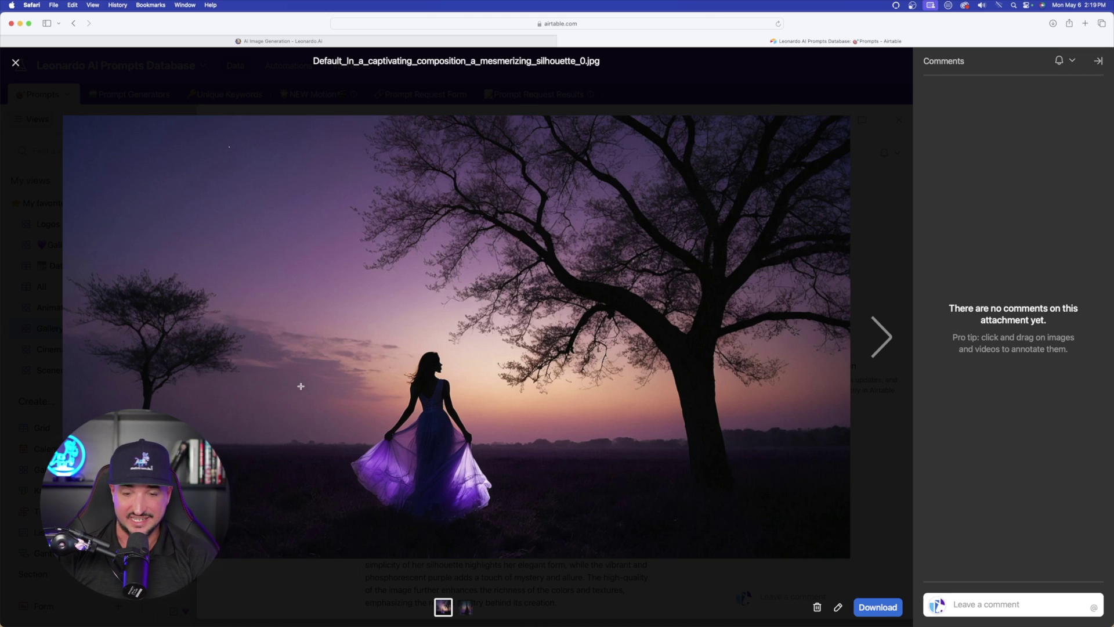
key("Escape")
- Highlight the whole full prompt of the purple silhouette record to read it, and clear the selection
scroll(493, 417, "down", 5)
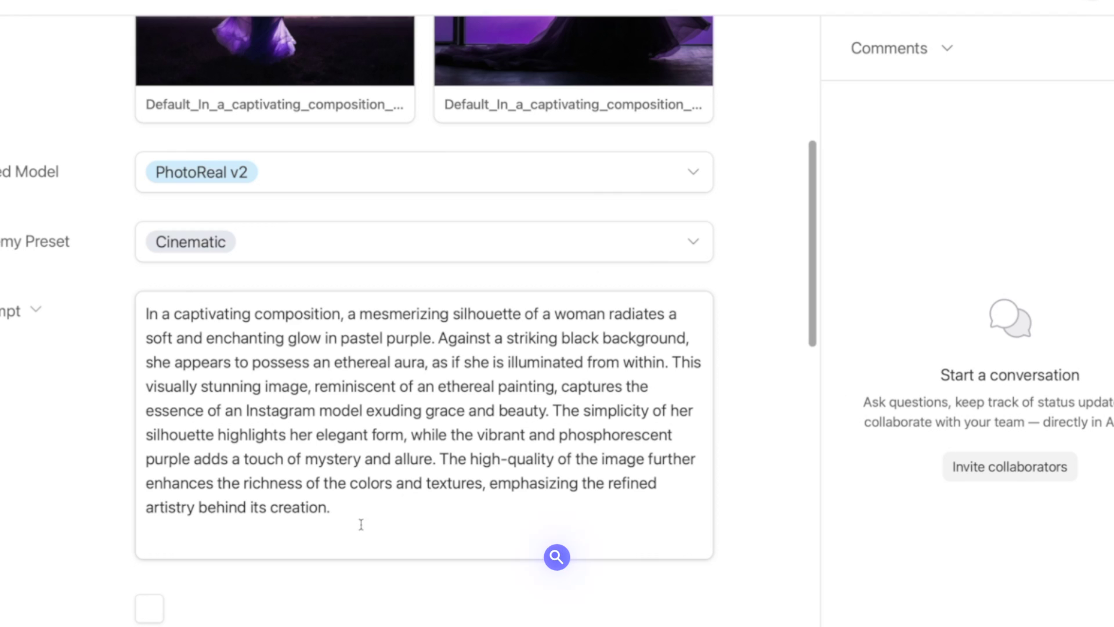
left_click_drag(361, 523, 135, 312)
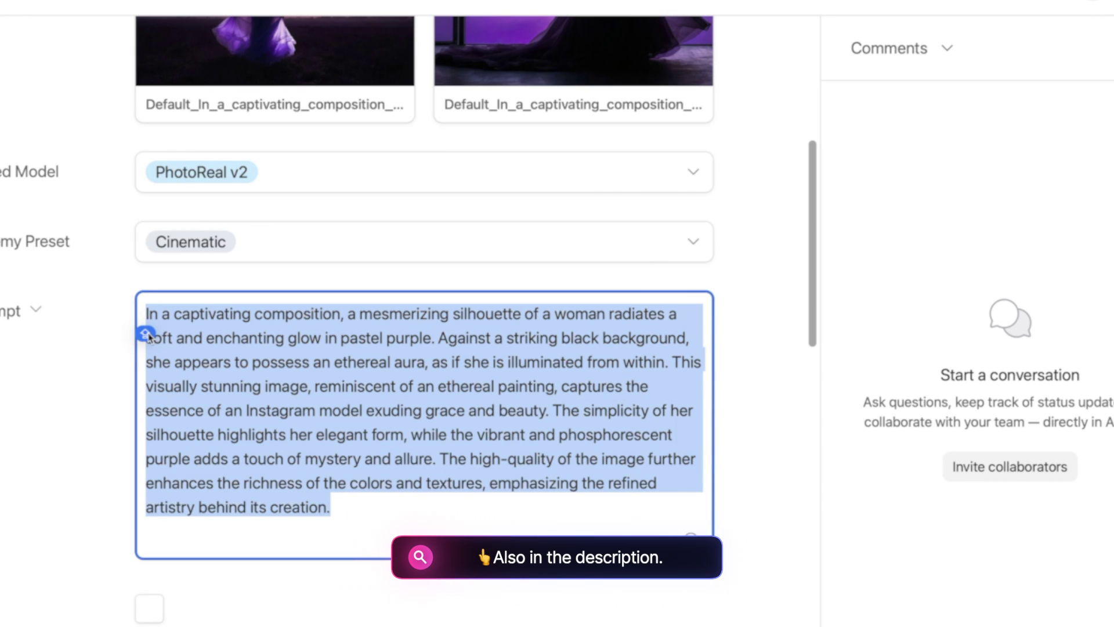
left_click(341, 511)
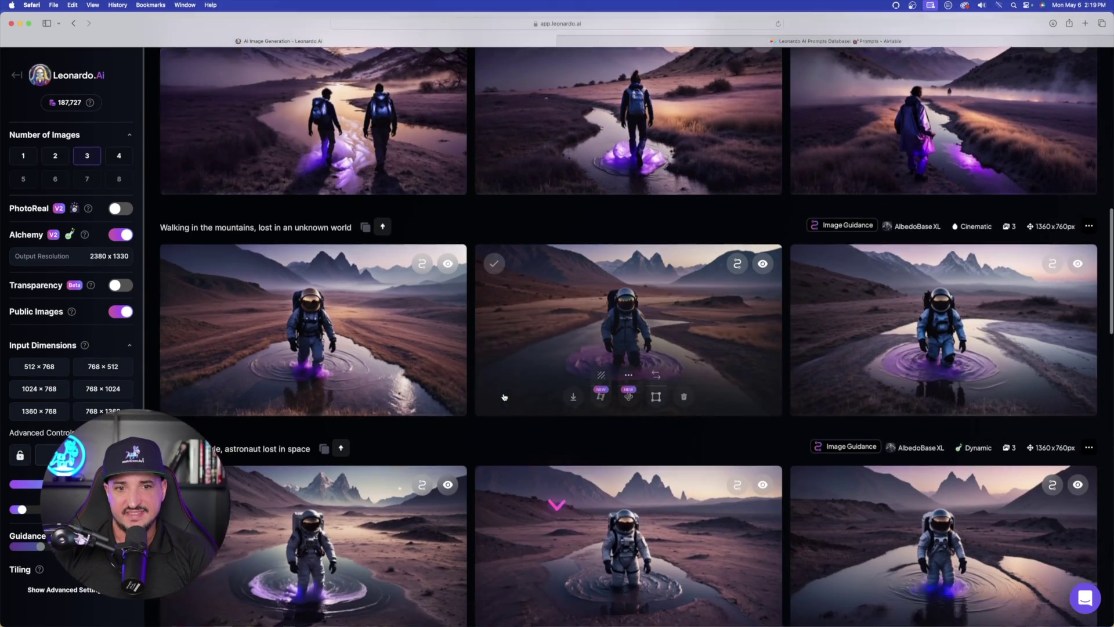
- Examine the generated astronaut images for the "Interstellar style, astronaut lost in space" prompt in Leonardo AI
scroll(487, 374, "down", 3)
scroll(487, 375, "up", 3)
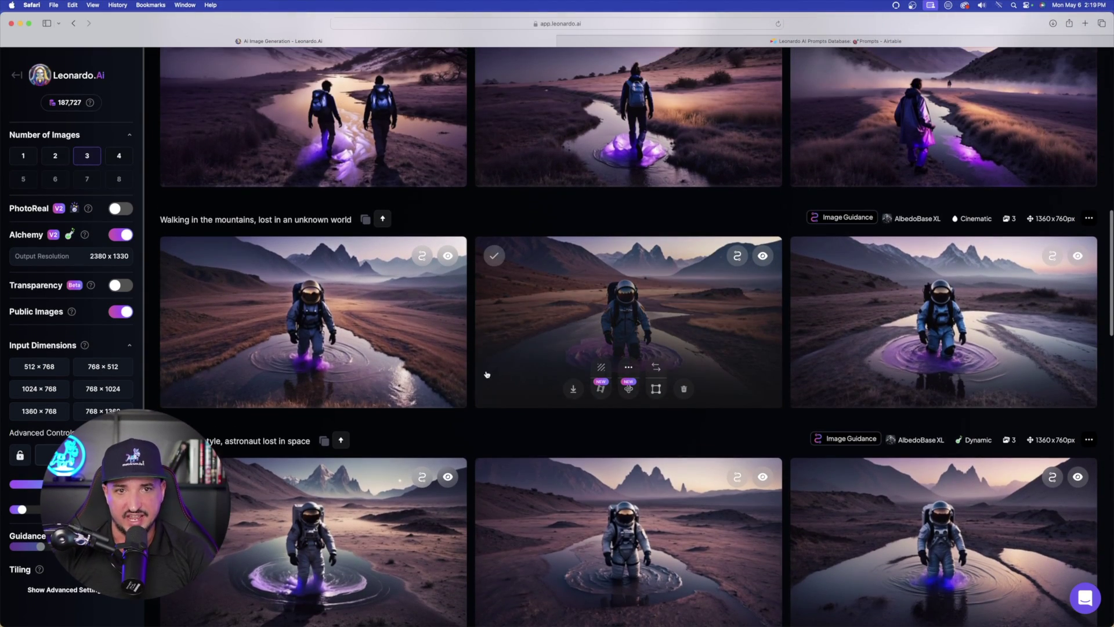
left_click(935, 541)
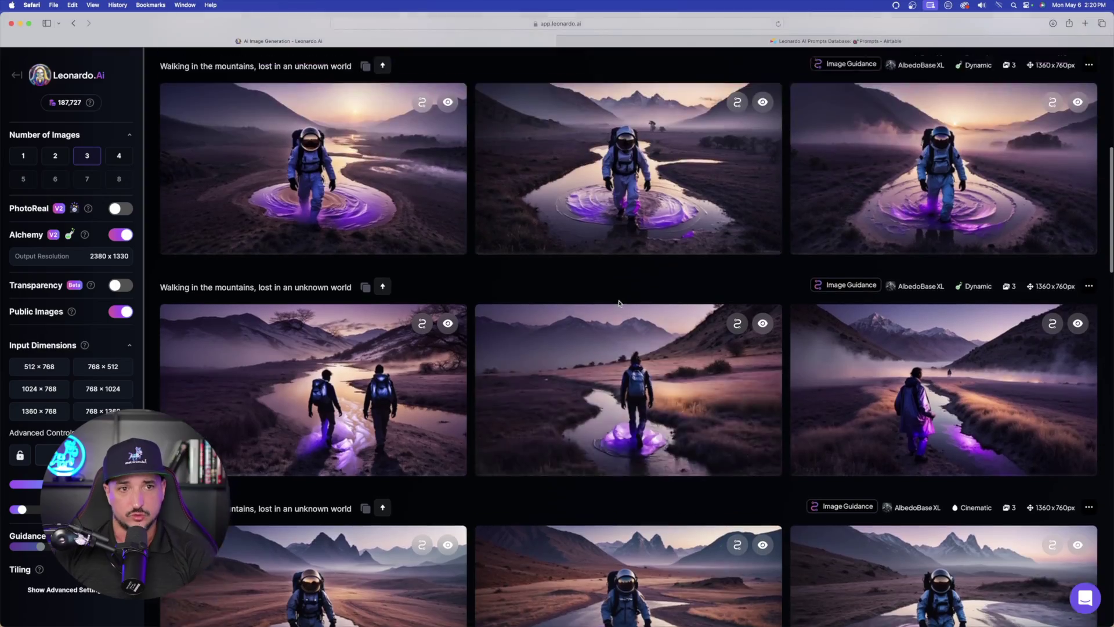
- Remove both the Content Reference and the Style Reference image guidance from the generation setup
scroll(619, 316, "up", 10)
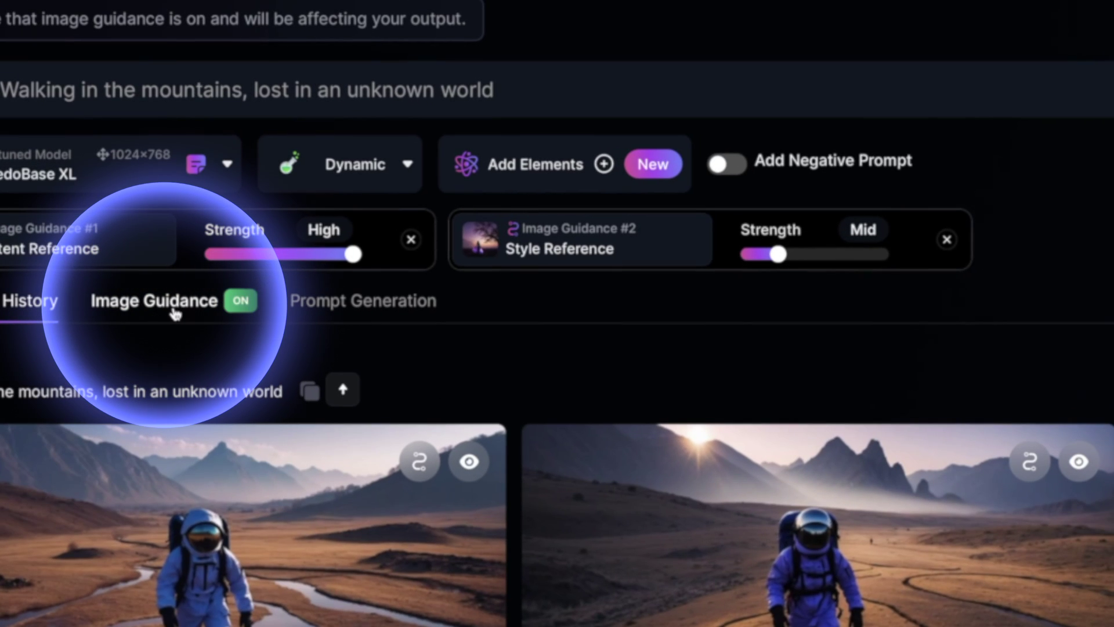
left_click(410, 239)
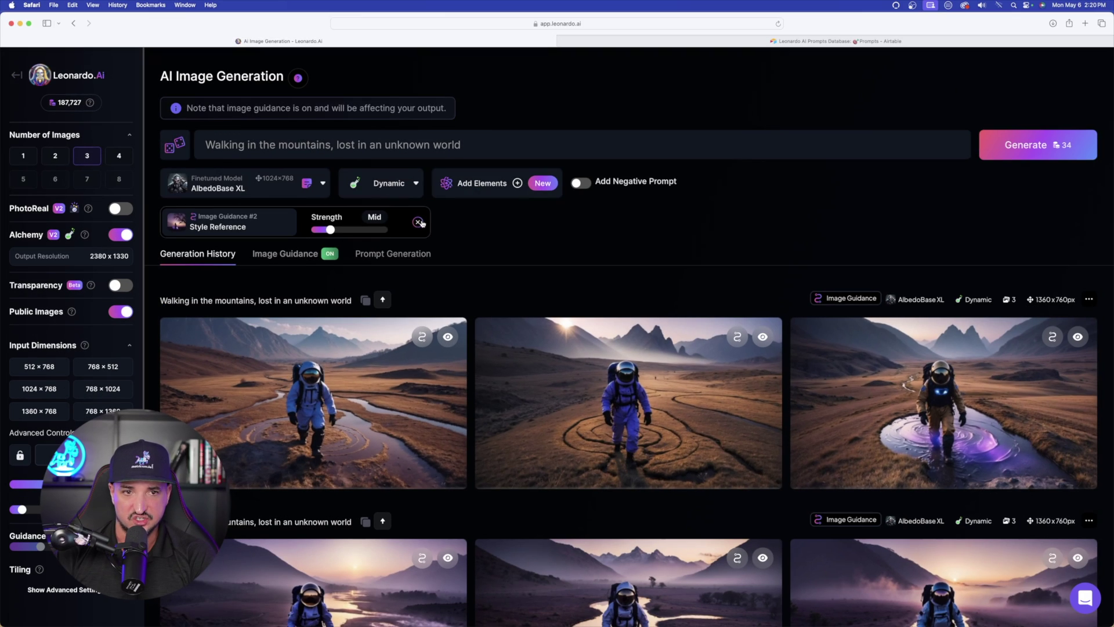
left_click(411, 239)
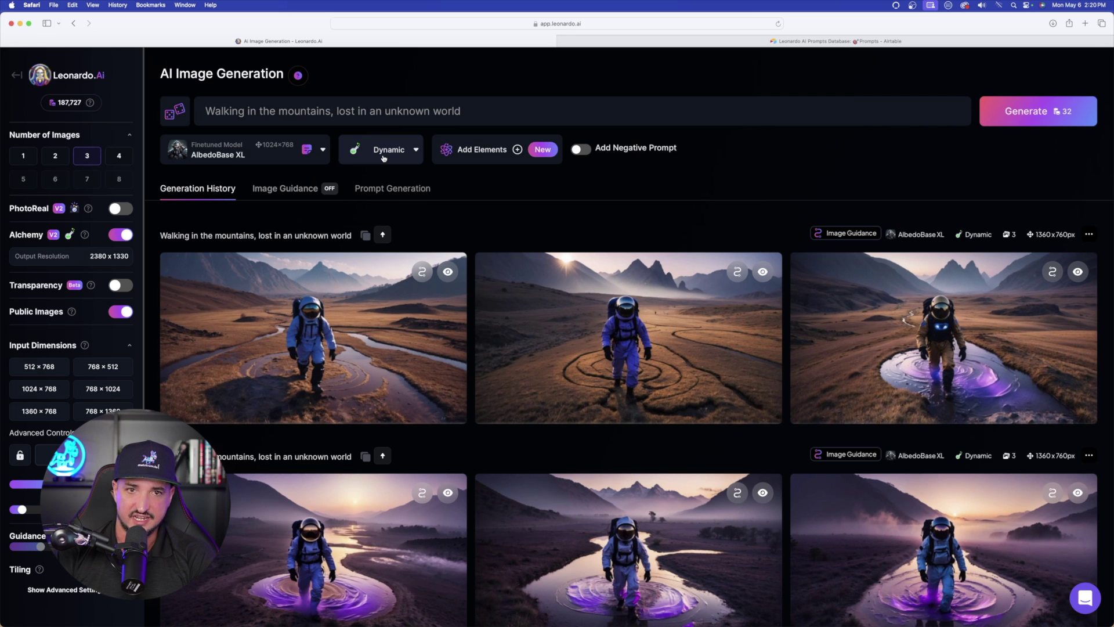
- Add the uploaded picture of the astronaut wading in dark coastal water as the first image guidance input
left_click(301, 187)
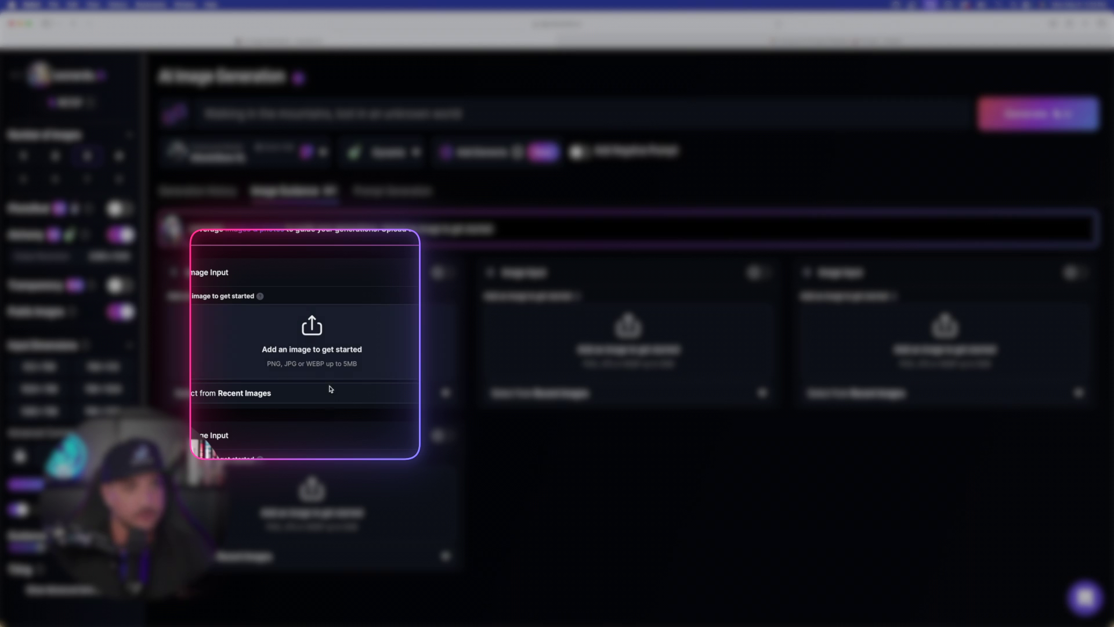
left_click(311, 327)
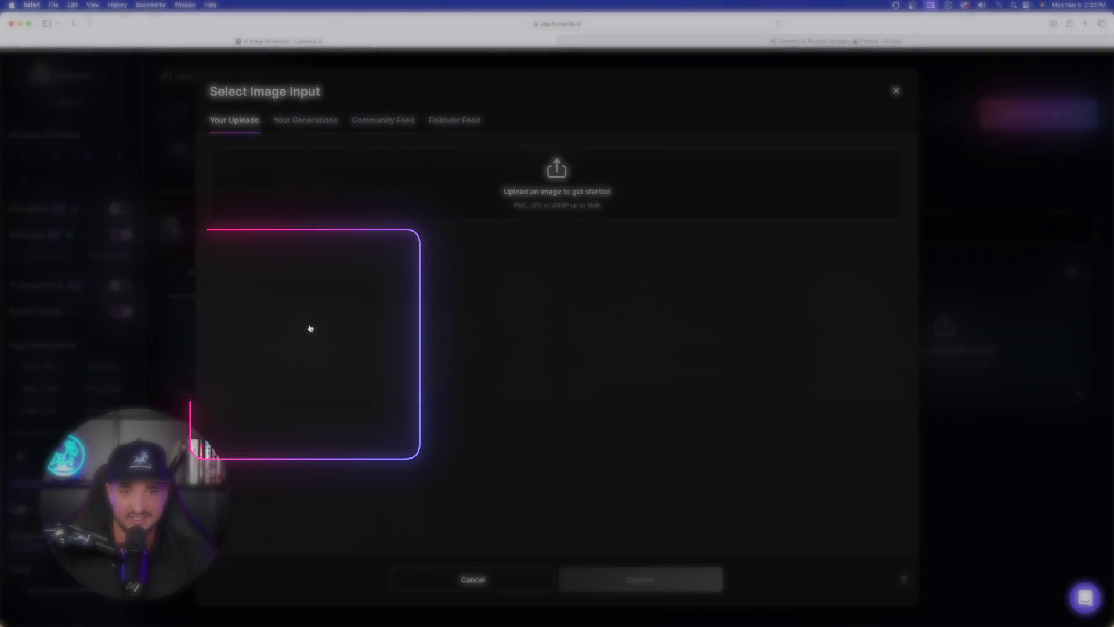
scroll(613, 317, "down", 4)
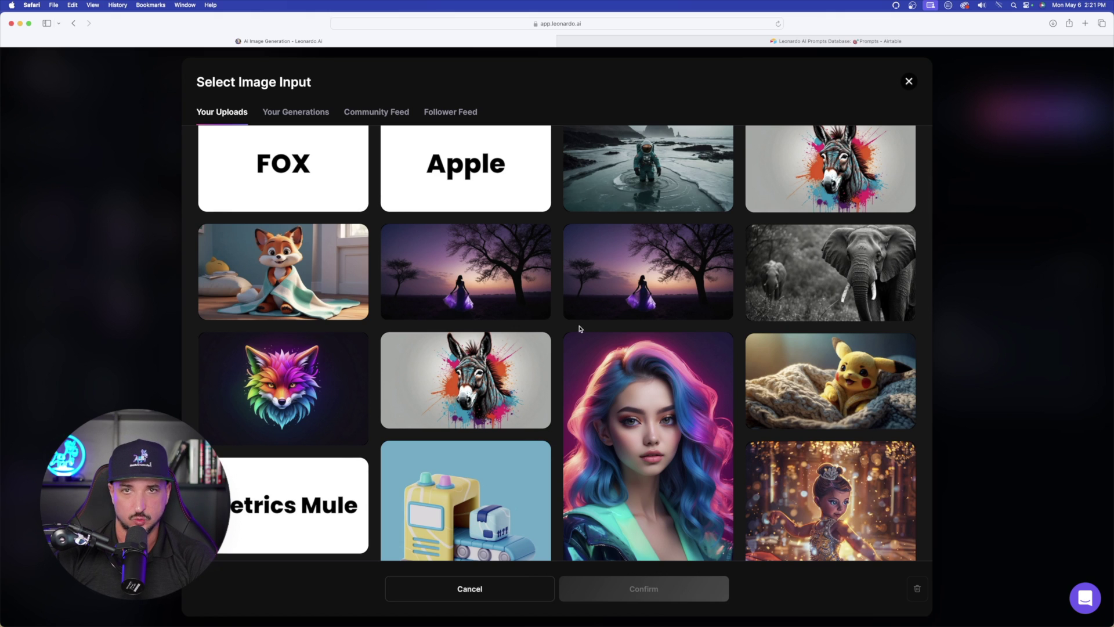
left_click(657, 133)
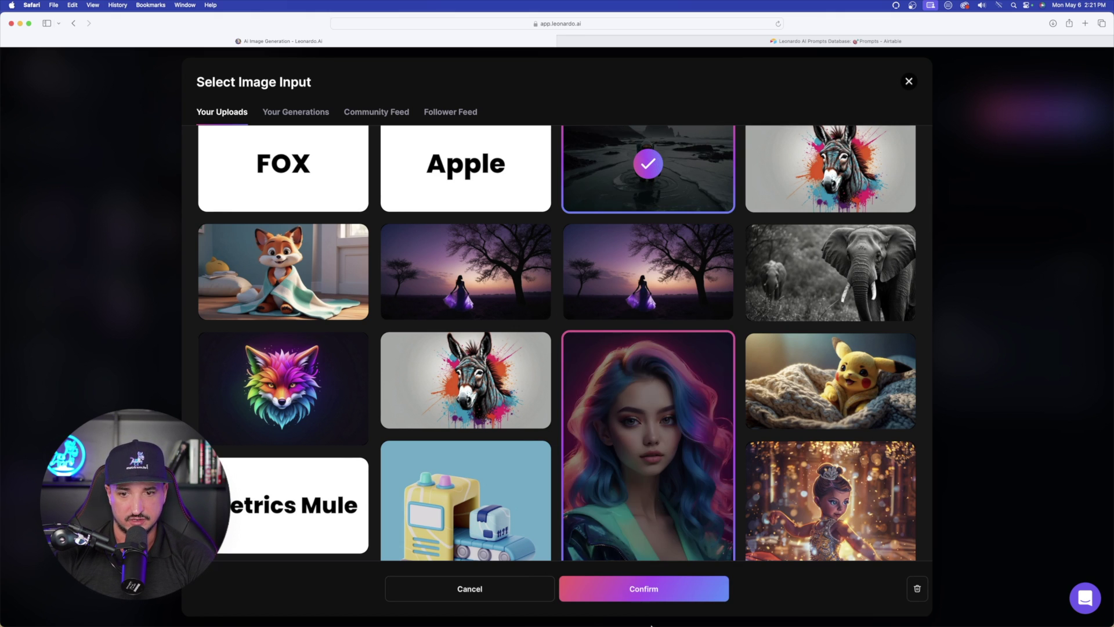
left_click(677, 592)
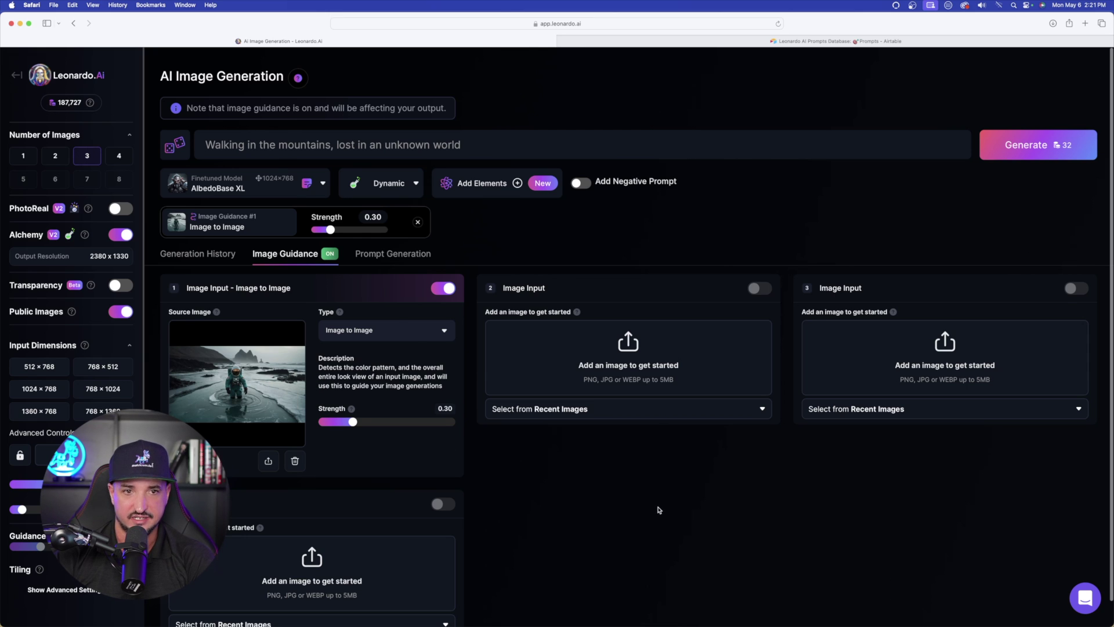
- Change the first image input's guidance type to Content Reference
key("super+equal")
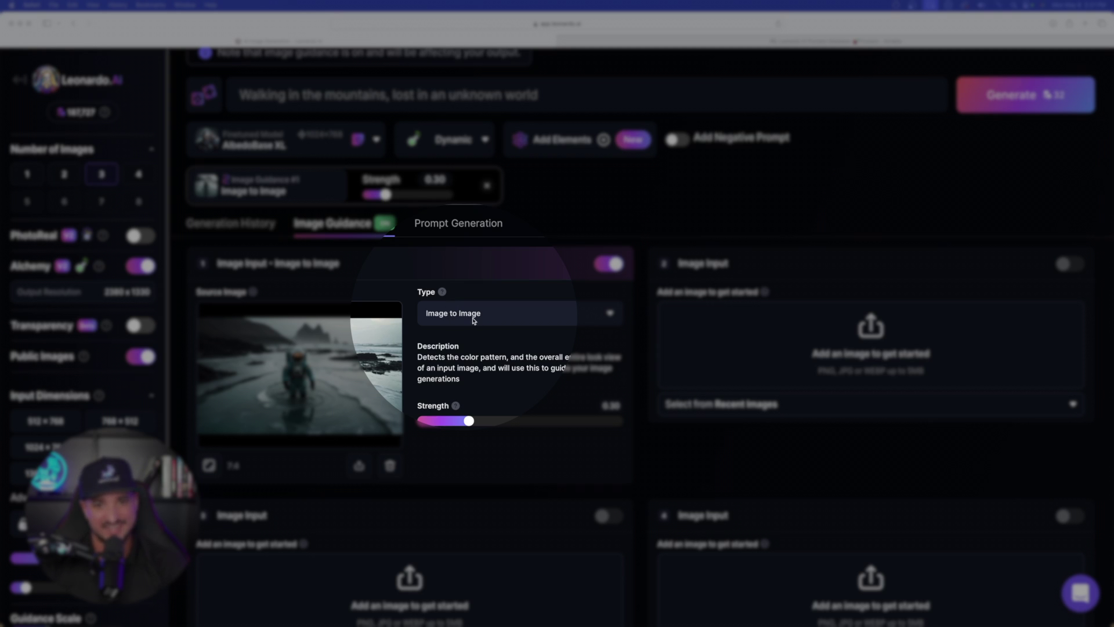
left_click(527, 317)
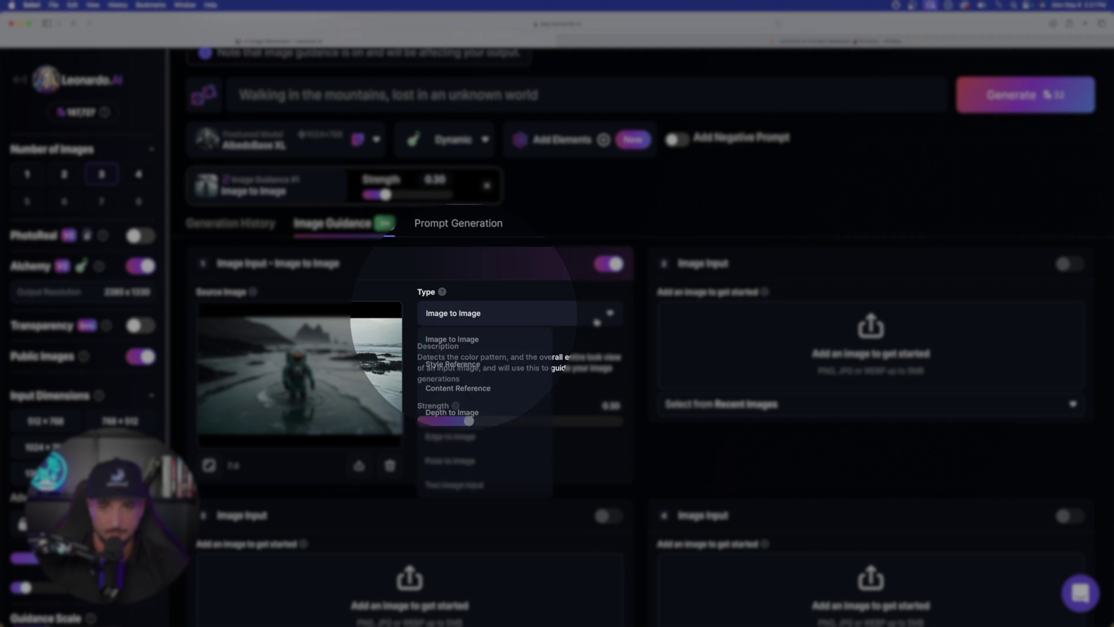
scroll(455, 430, "down", 1)
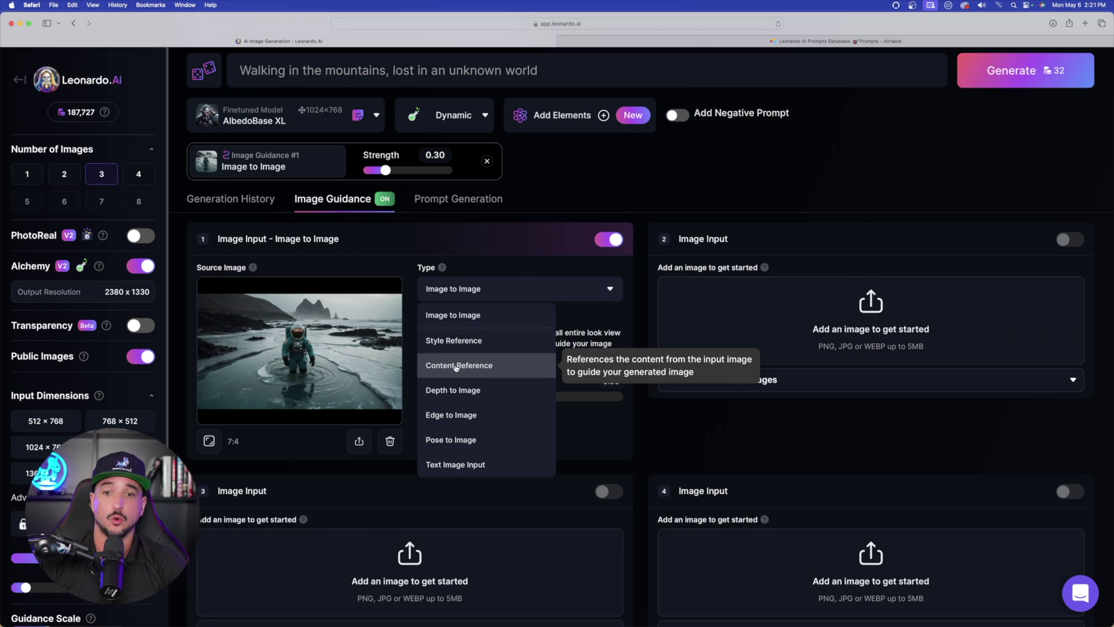
left_click(456, 365)
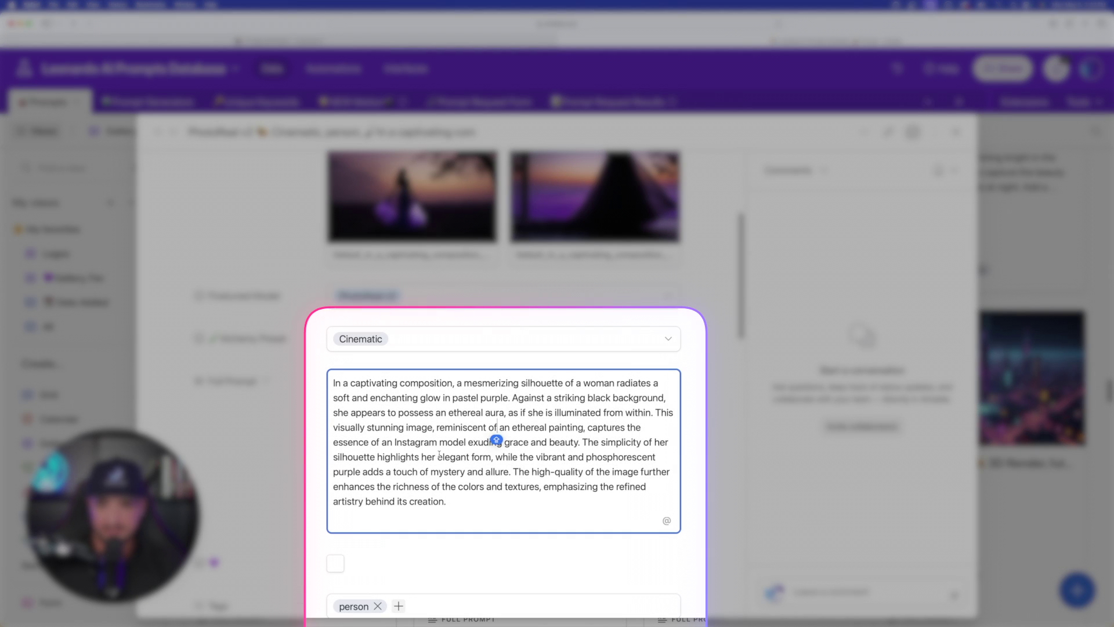
- Bring the "Ethereal gradient lighting" prompt from the Airtable database into Leonardo AI and set the Content Reference strength to High
key("Down")
key("Down")
key("Down")
key("Down")
key("Down")
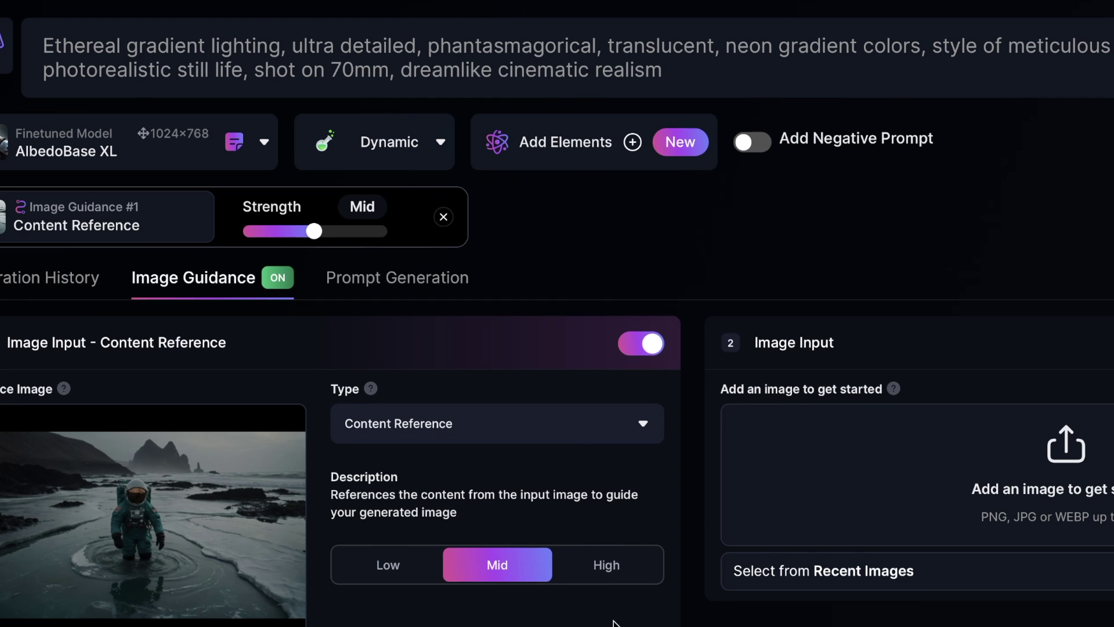
left_click(604, 567)
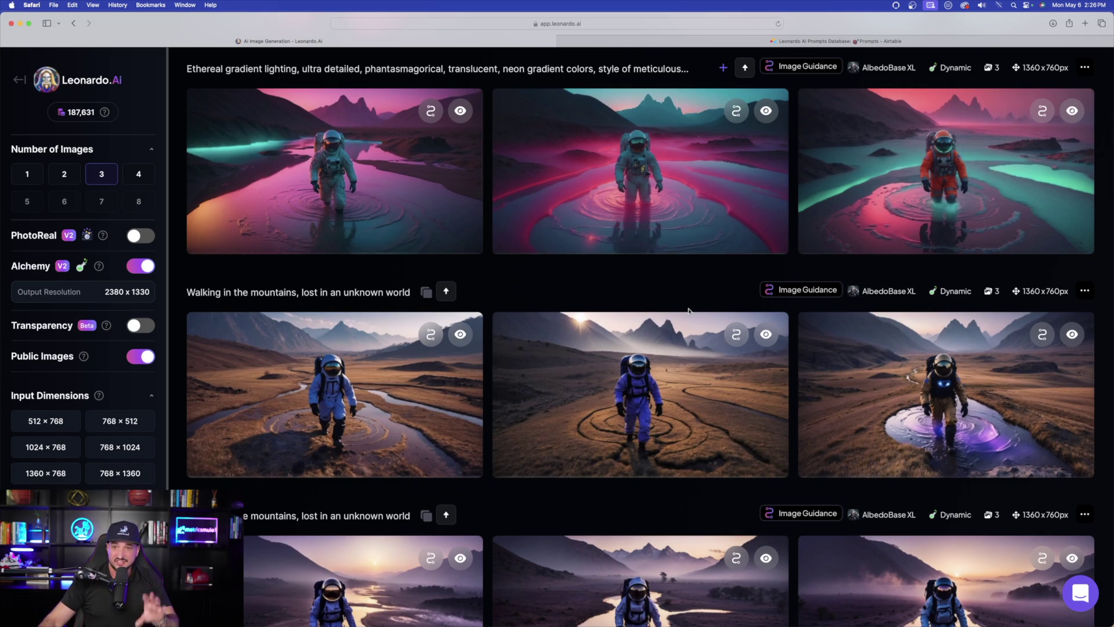
- View images of the oldest "Ethereal gradient lighting" batch enlarged, and open that batch's generation info
scroll(687, 318, "up", 1)
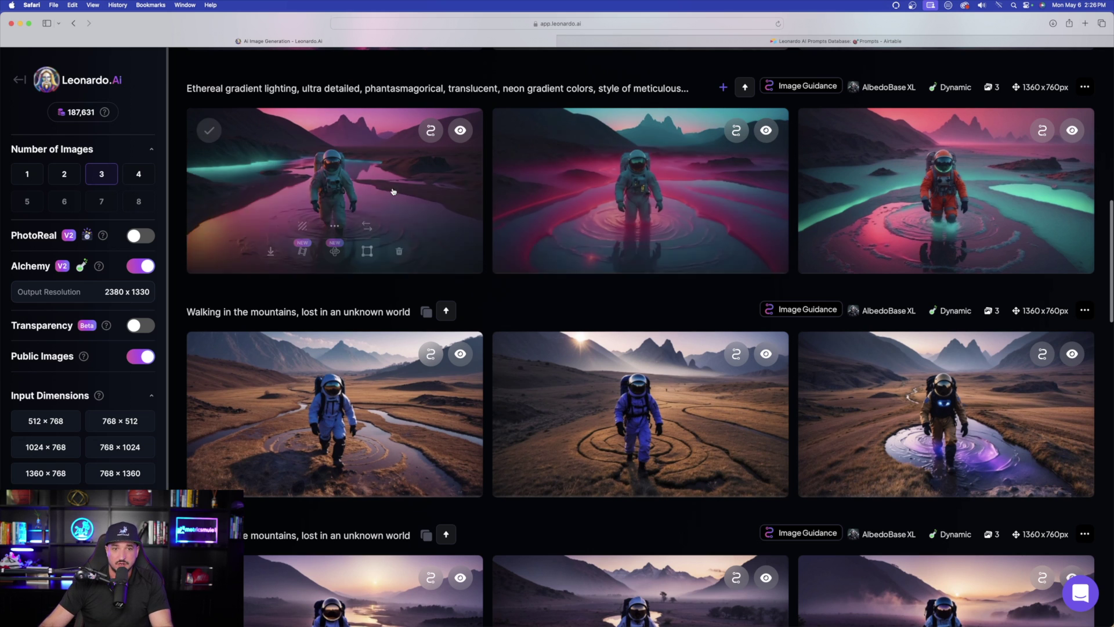
left_click(374, 200)
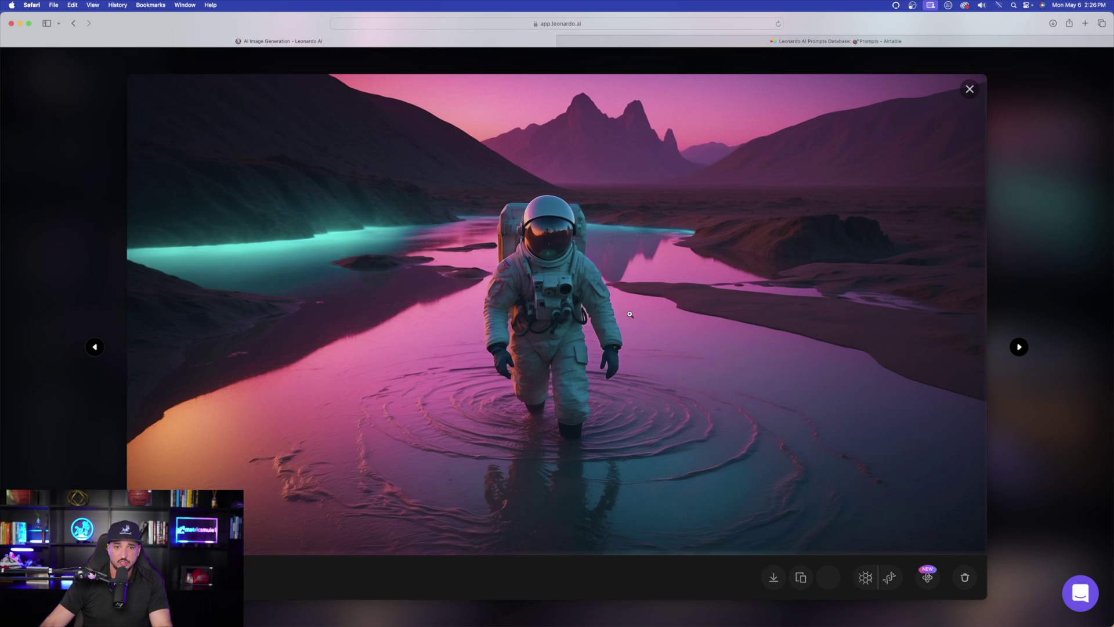
left_click(1019, 347)
key("Escape")
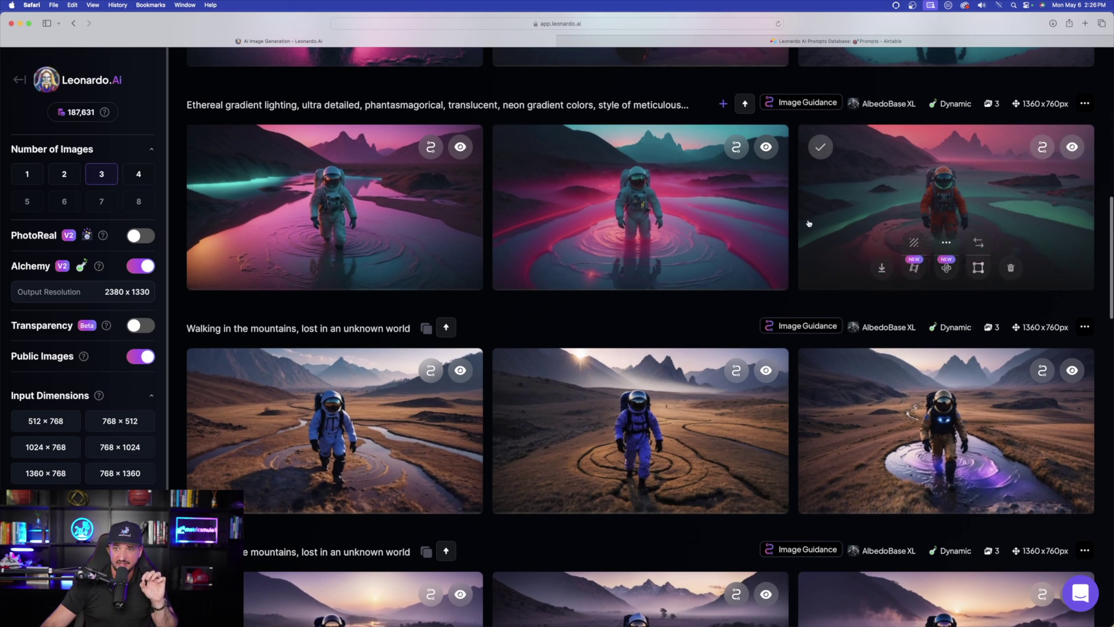
left_click(1084, 103)
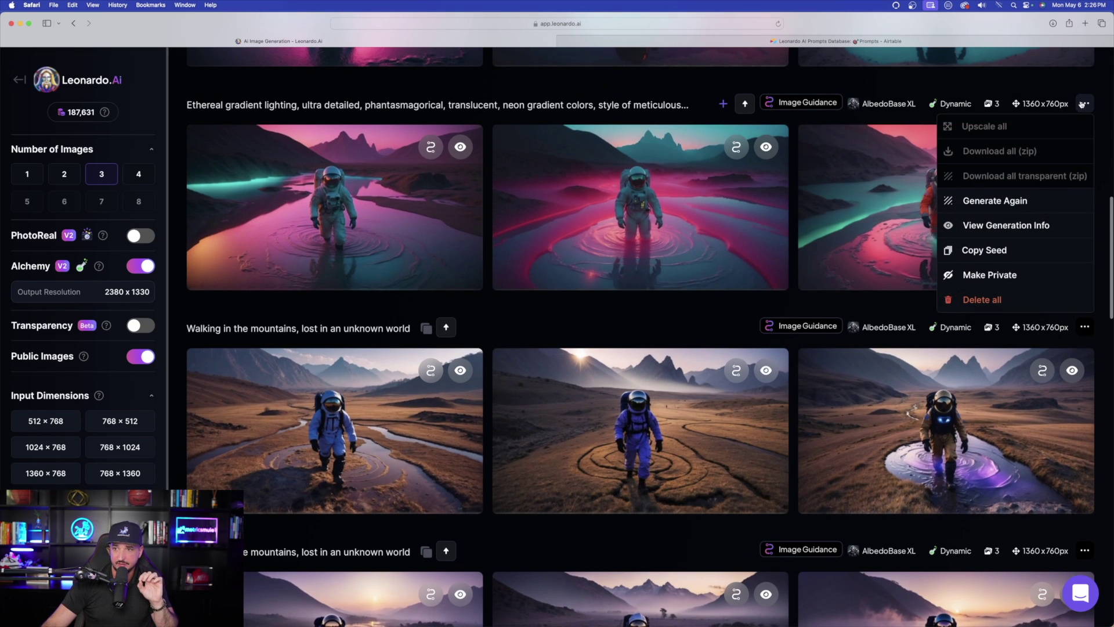
left_click(1008, 226)
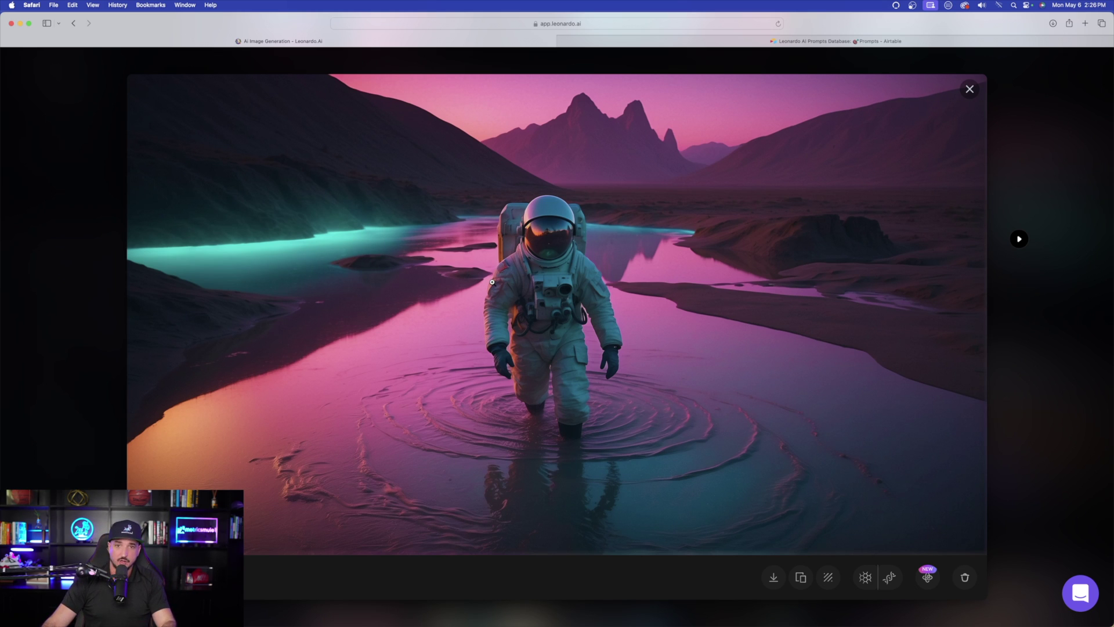
- View the three images of the glowing-ring astronaut batch enlarged one after another, and close the viewer
key("Right")
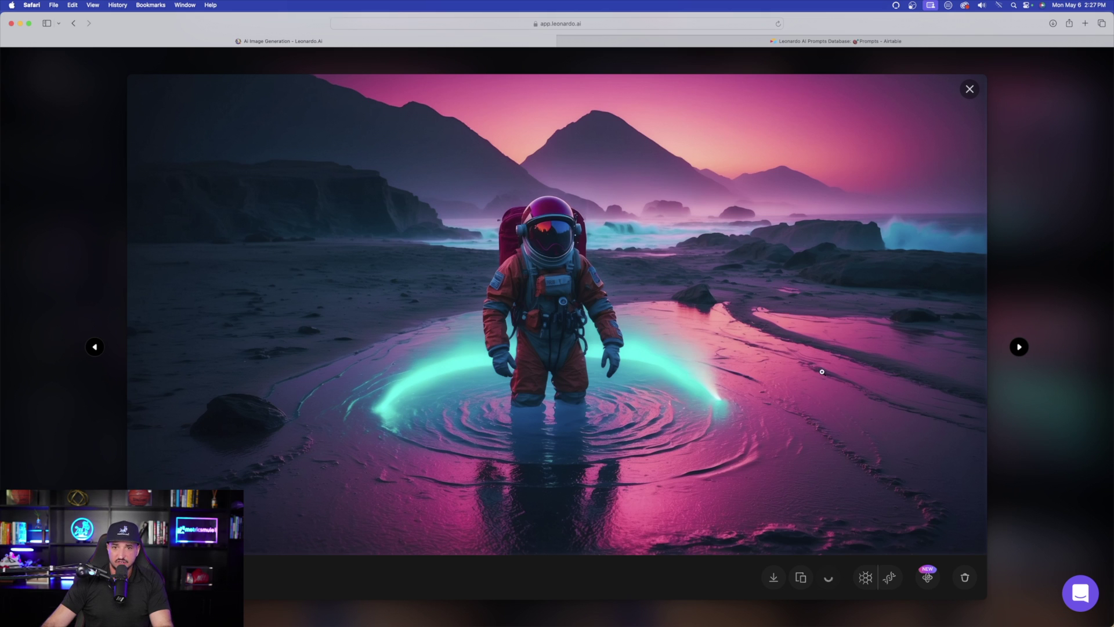
left_click(1021, 346)
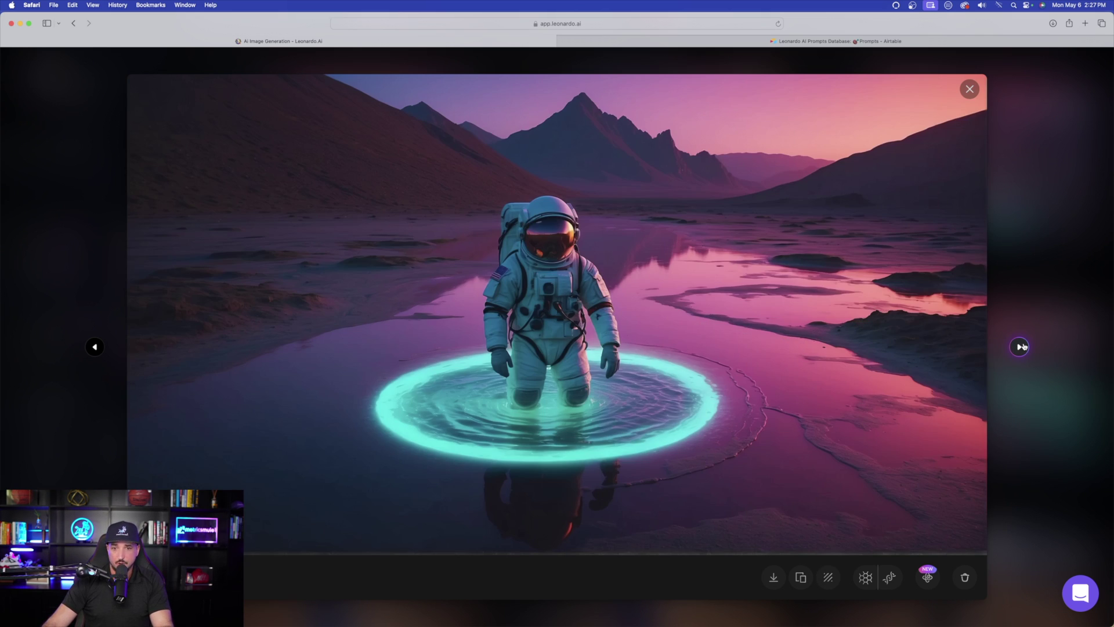
left_click(1020, 346)
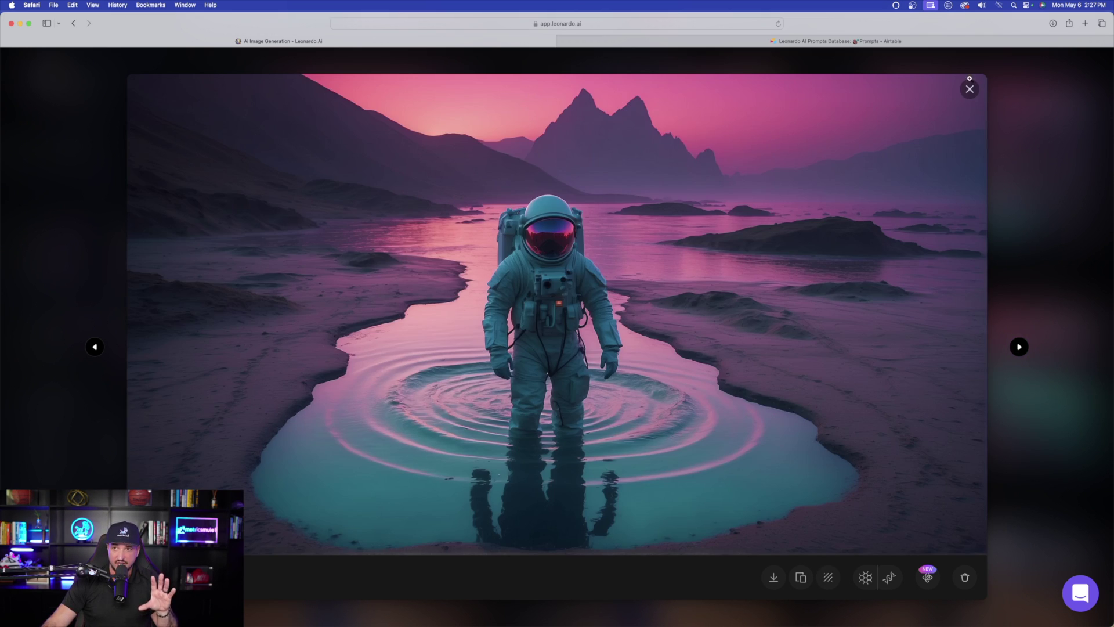
left_click(969, 88)
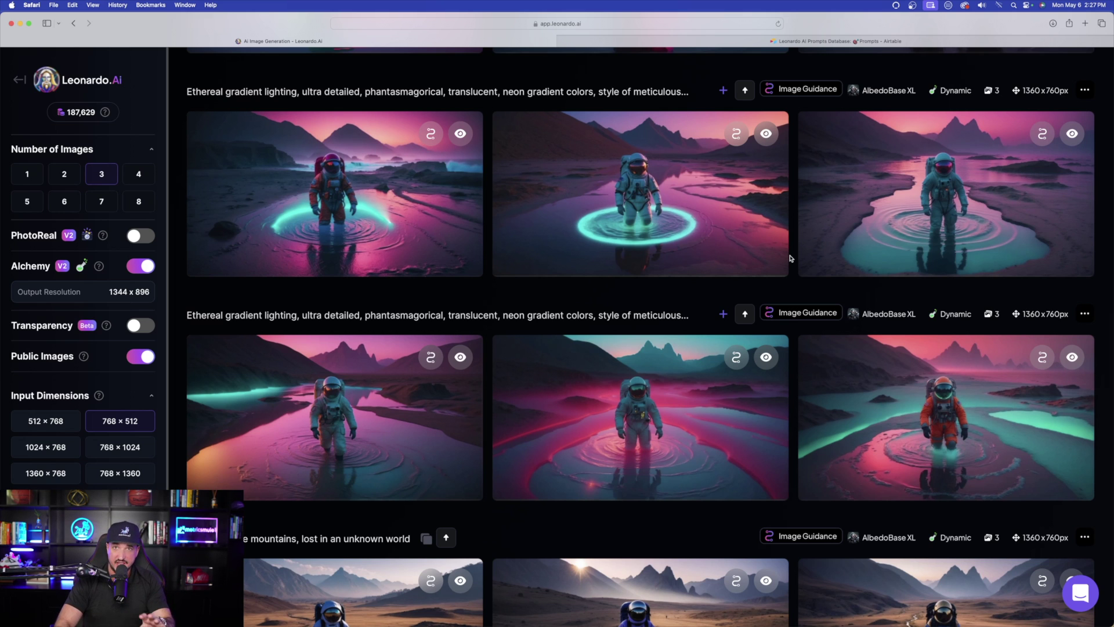
- Check the generation info of the newest batch, which starts with the crouching astronaut, and close it
scroll(791, 258, "up", 6)
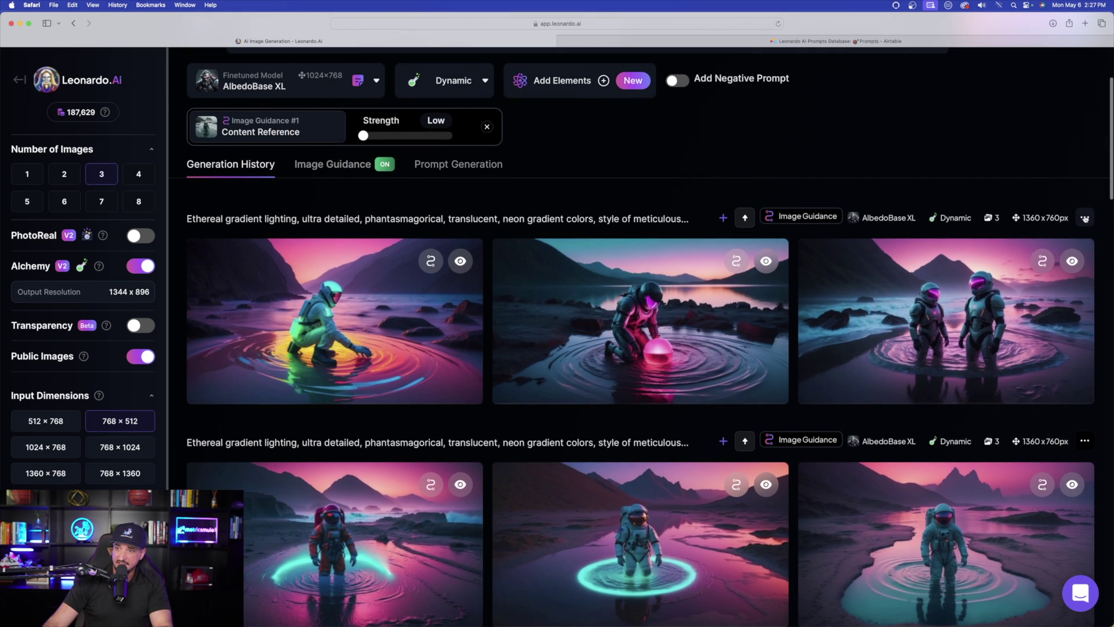
left_click(1084, 218)
left_click(1020, 341)
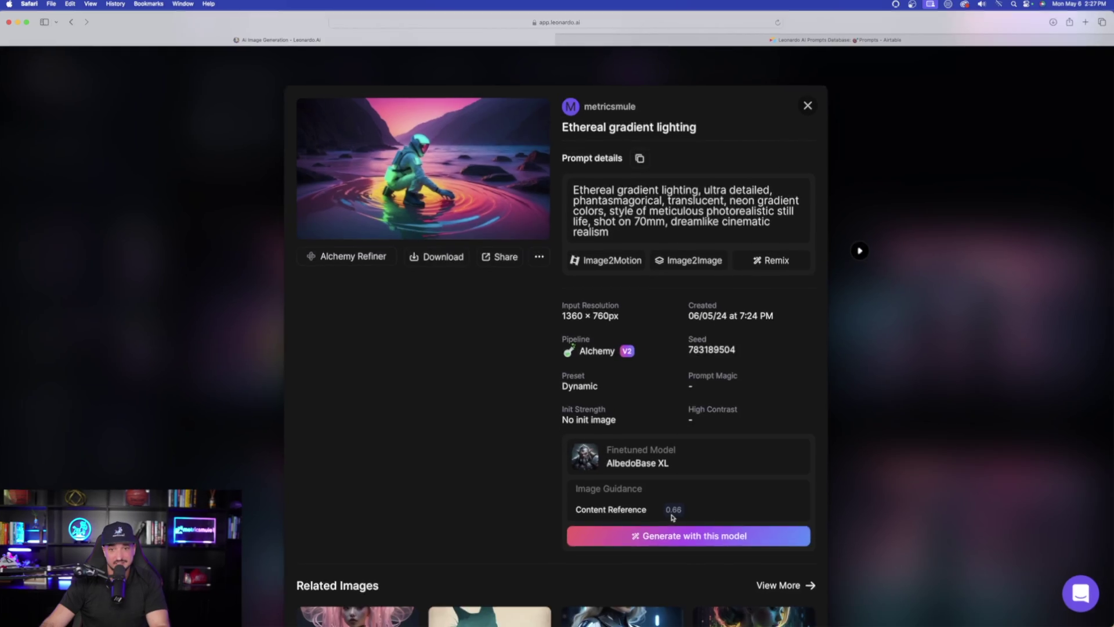
key("Escape")
- View the crouching, kneeling and paired astronaut images of the newest batch enlarged, and close the viewer
scroll(444, 288, "up", 1)
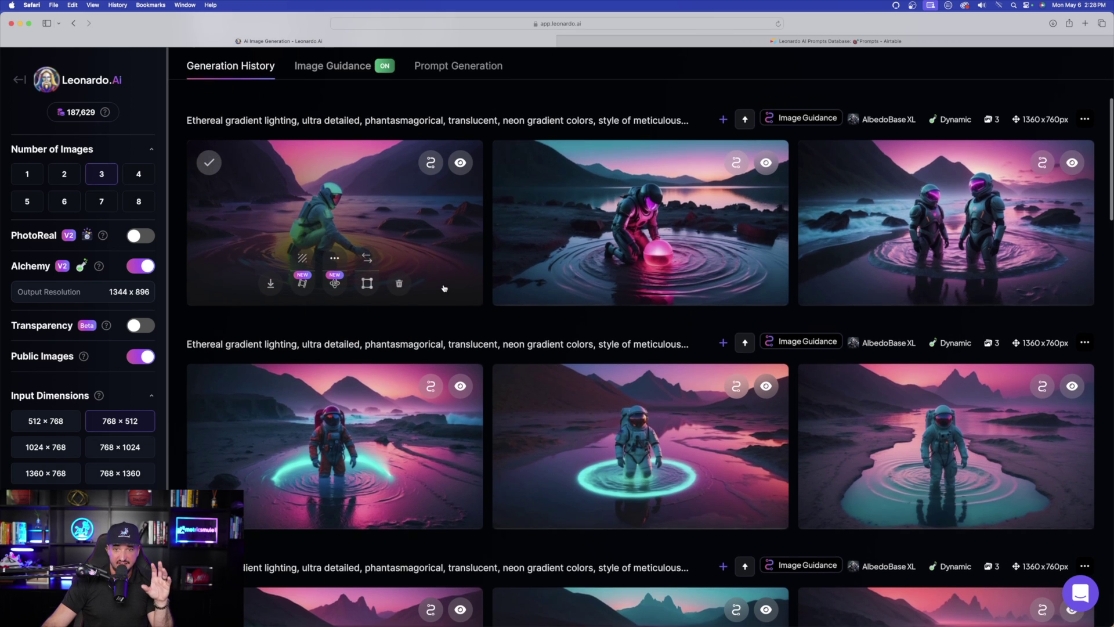
scroll(444, 288, "up", 1)
left_click(374, 231)
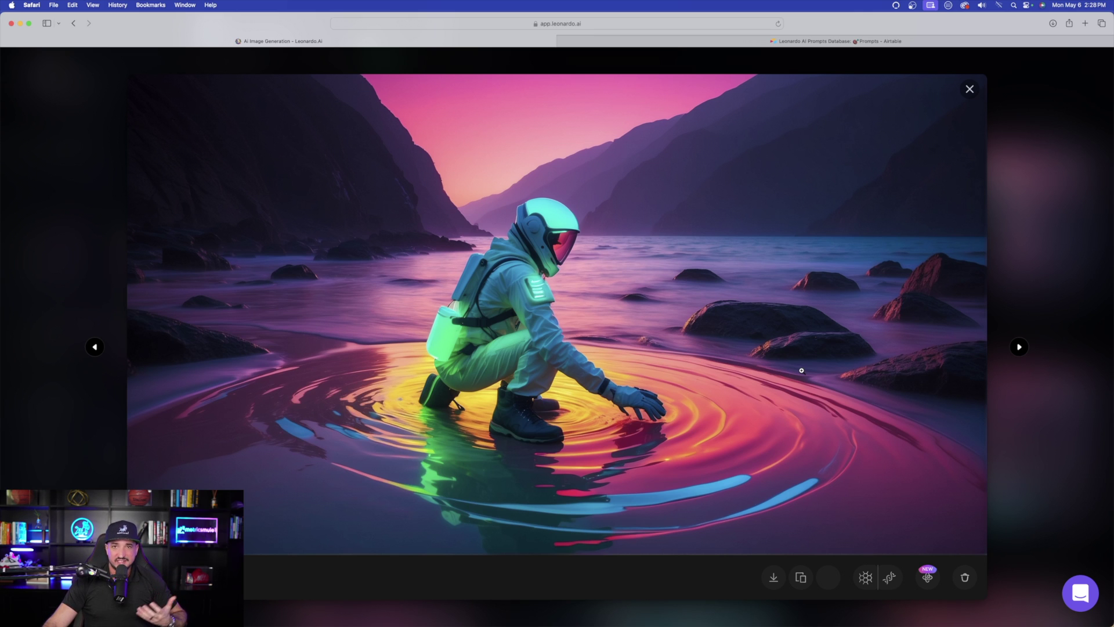
left_click(1019, 347)
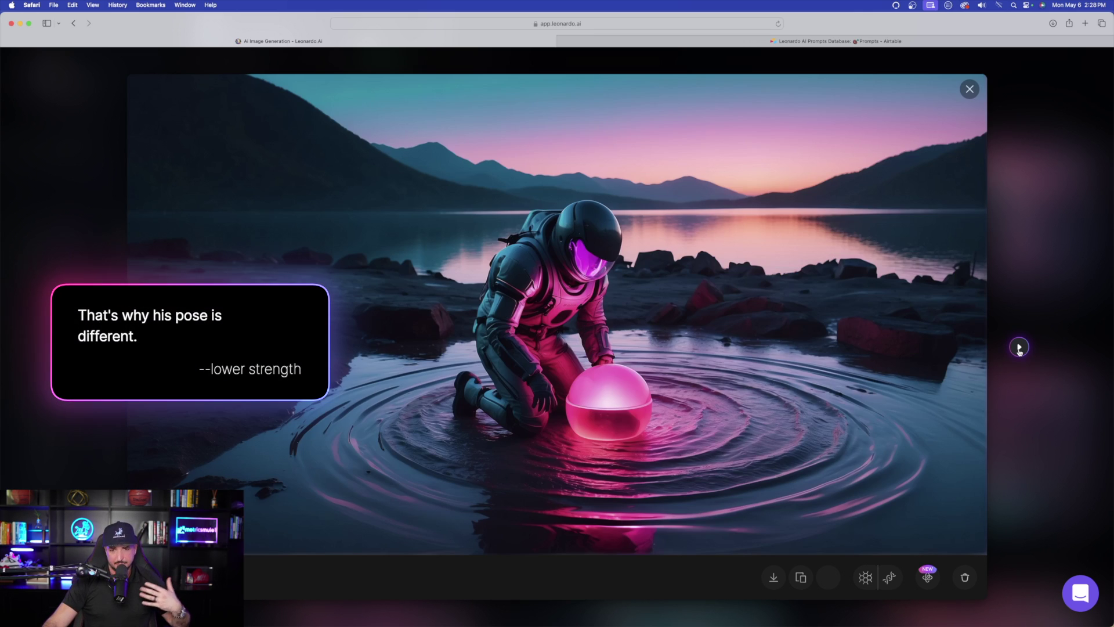
left_click(1019, 347)
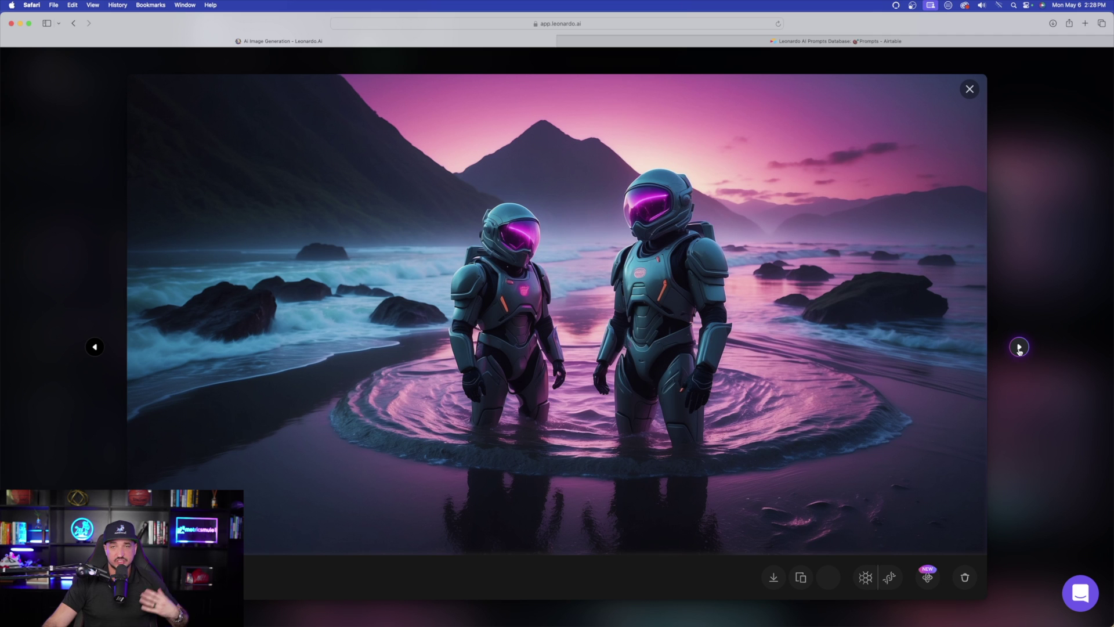
left_click(1030, 233)
- Compare the three "Ethereal gradient lighting" batches in the generation history and enlarge the crouching astronaut image
scroll(540, 387, "down", 5)
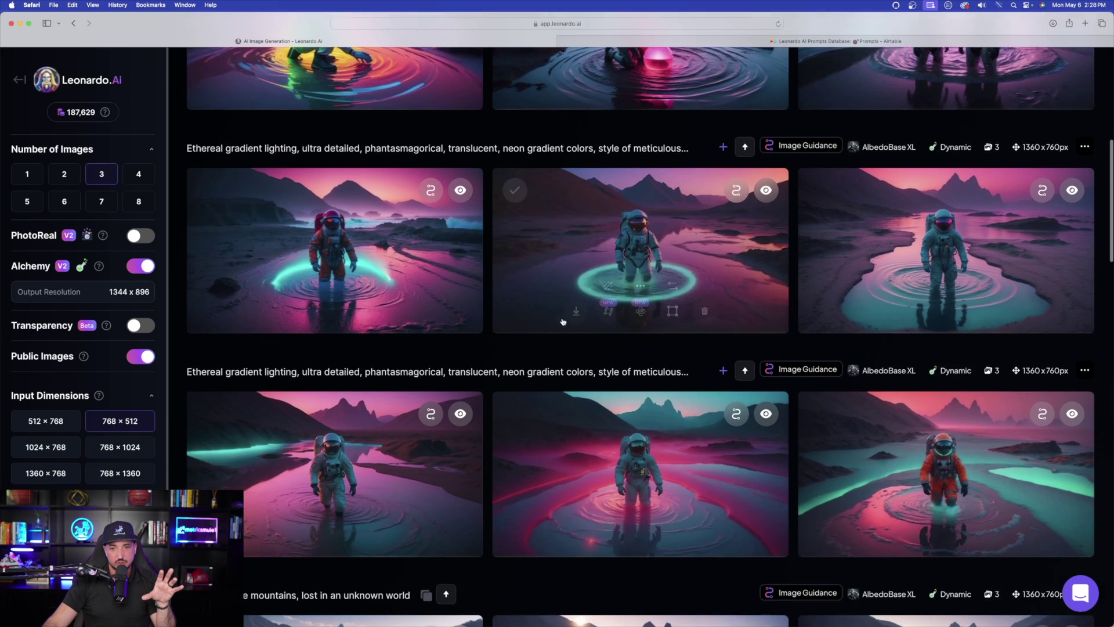
scroll(540, 387, "up", 1)
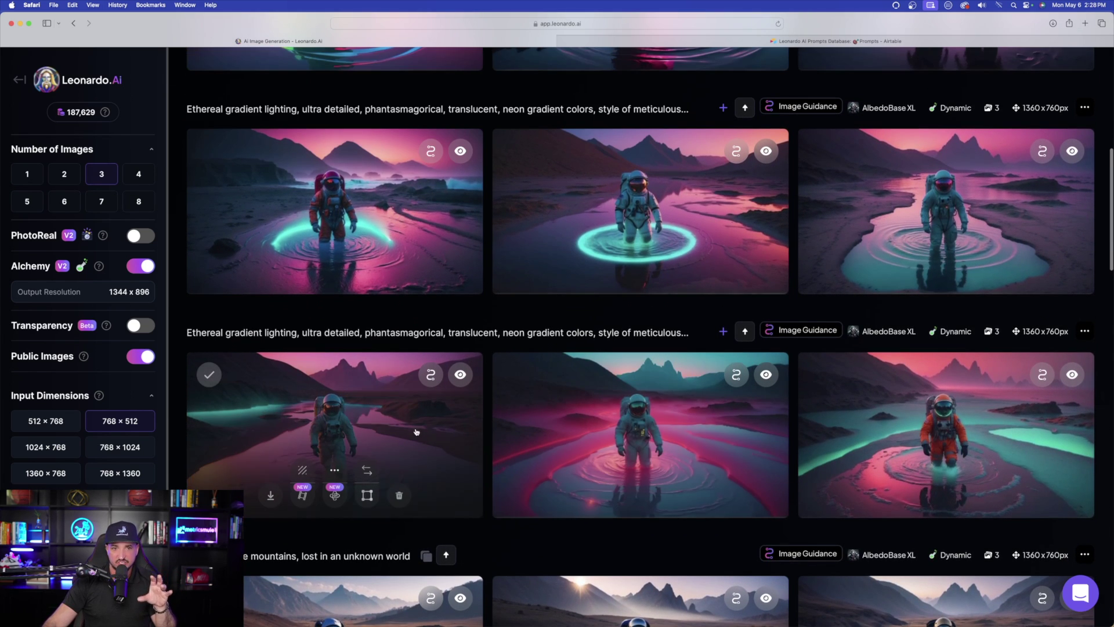
scroll(430, 421, "down", 1)
scroll(431, 422, "up", 2)
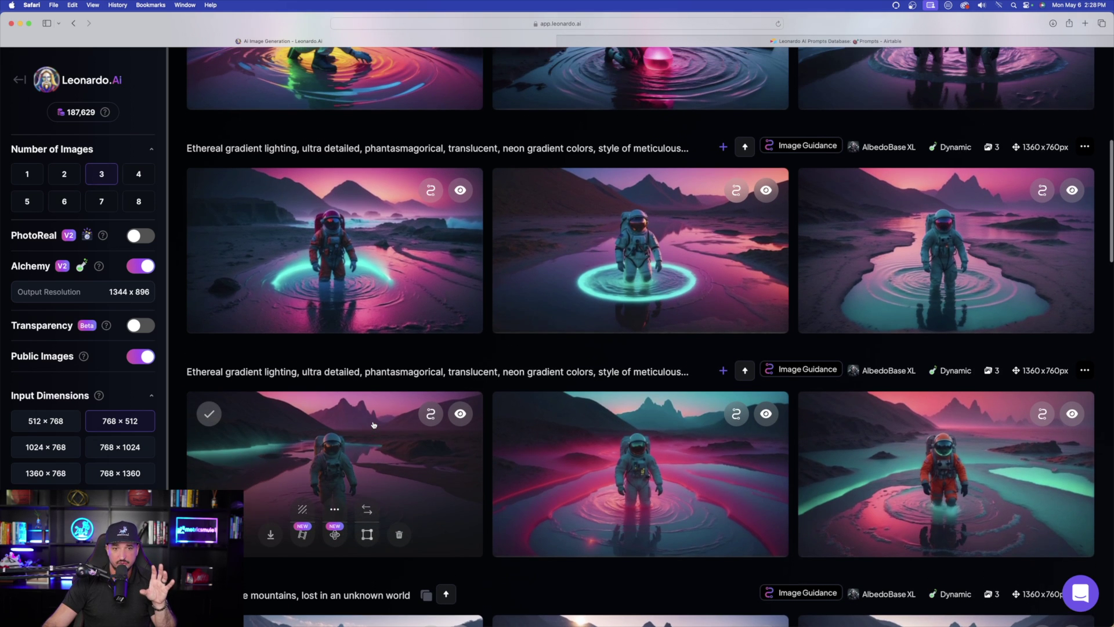
scroll(467, 309, "up", 2)
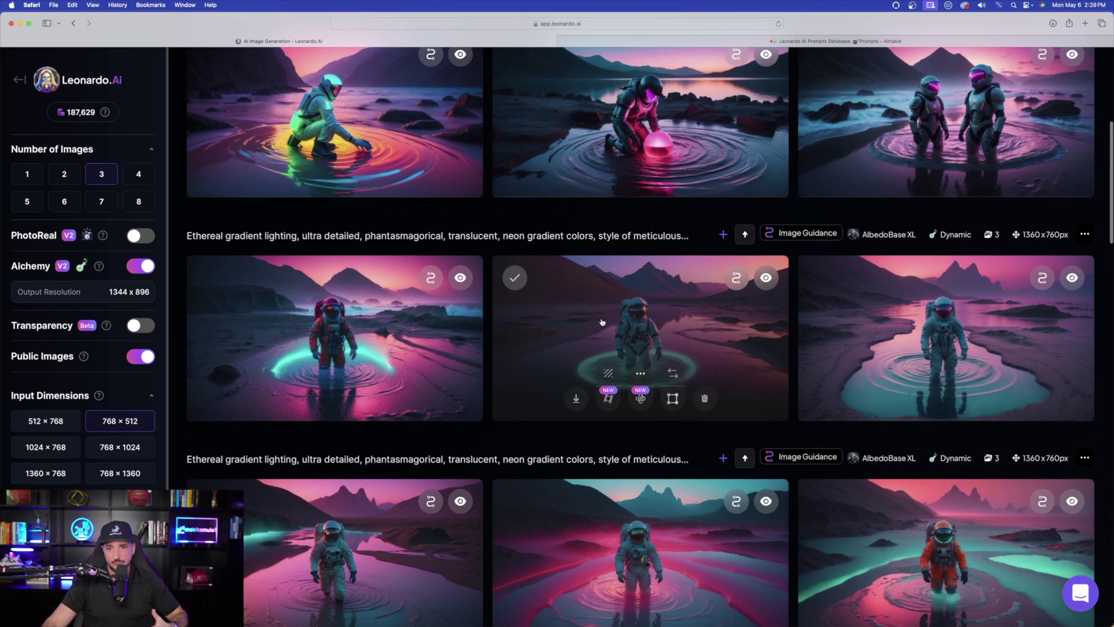
scroll(601, 322, "up", 3)
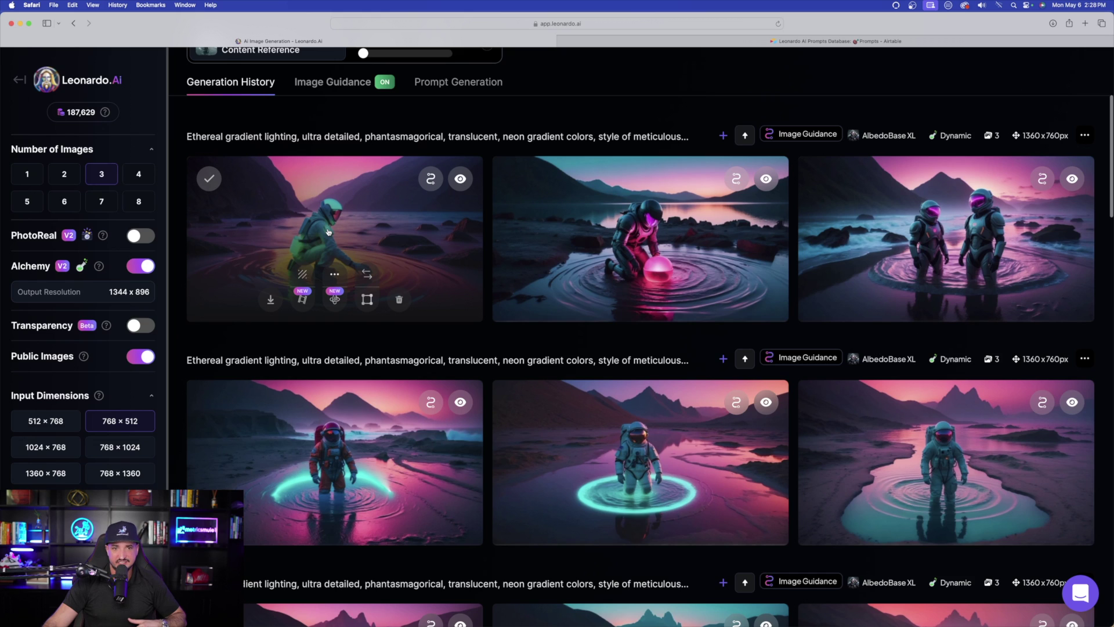
left_click(329, 232)
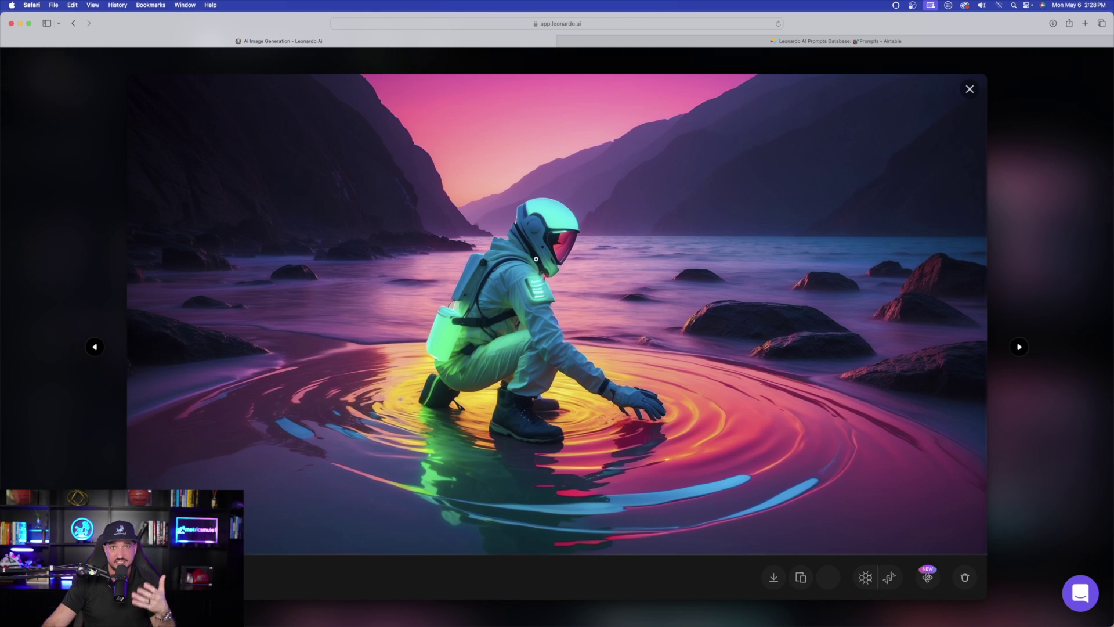
- Close the astronaut image and view the enlarged hikers of the "Walking in the mountains, lost in an unknown world" batch one after another
left_click(1030, 231)
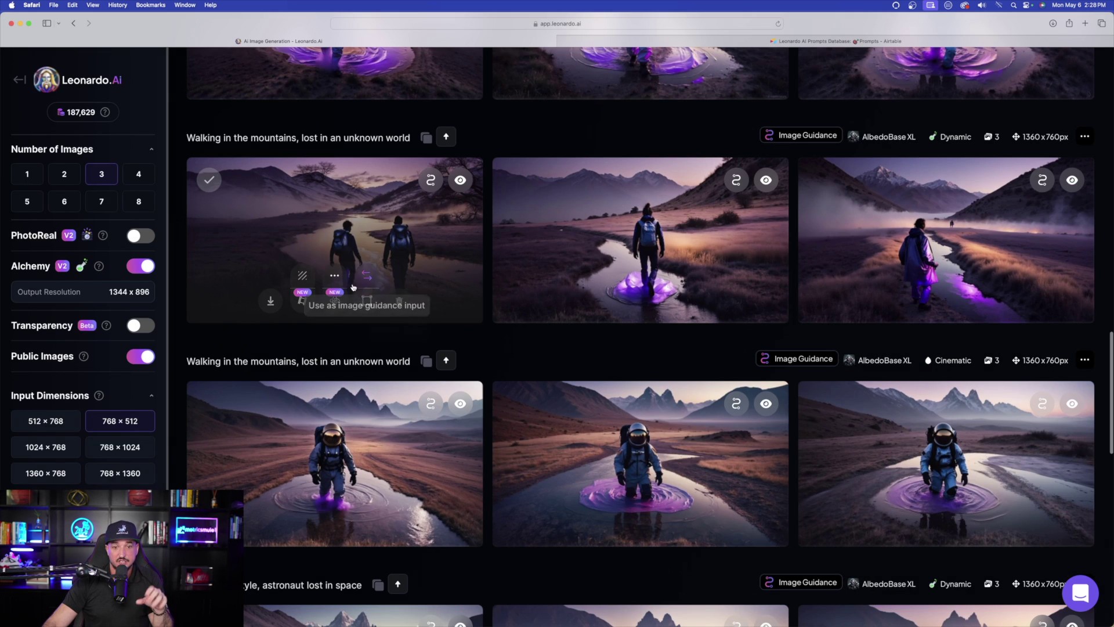
left_click(348, 241)
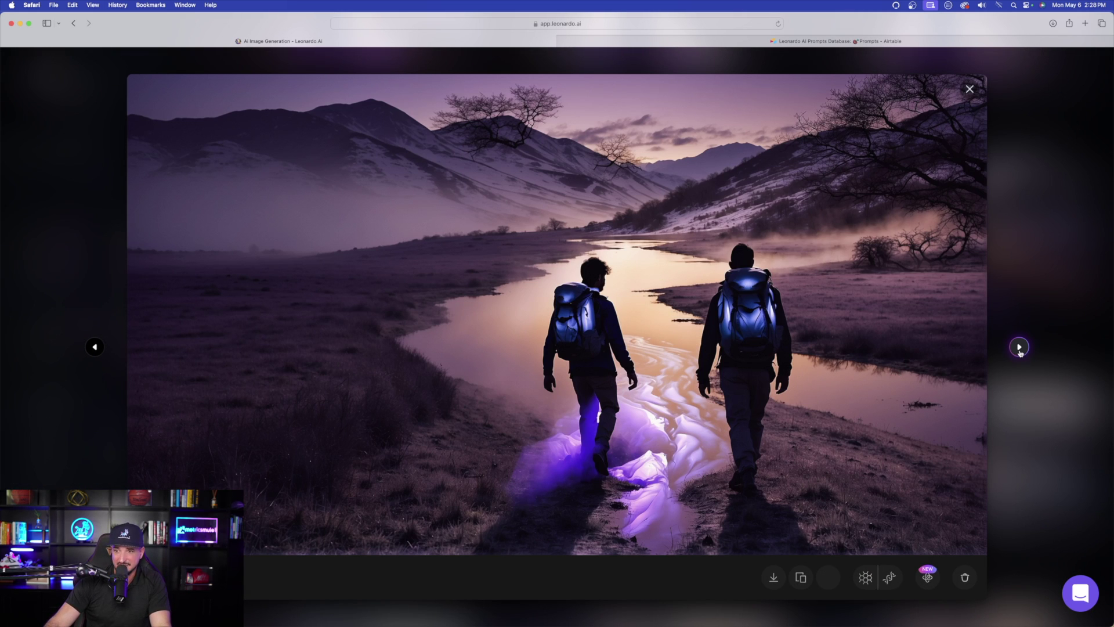
left_click(1020, 348)
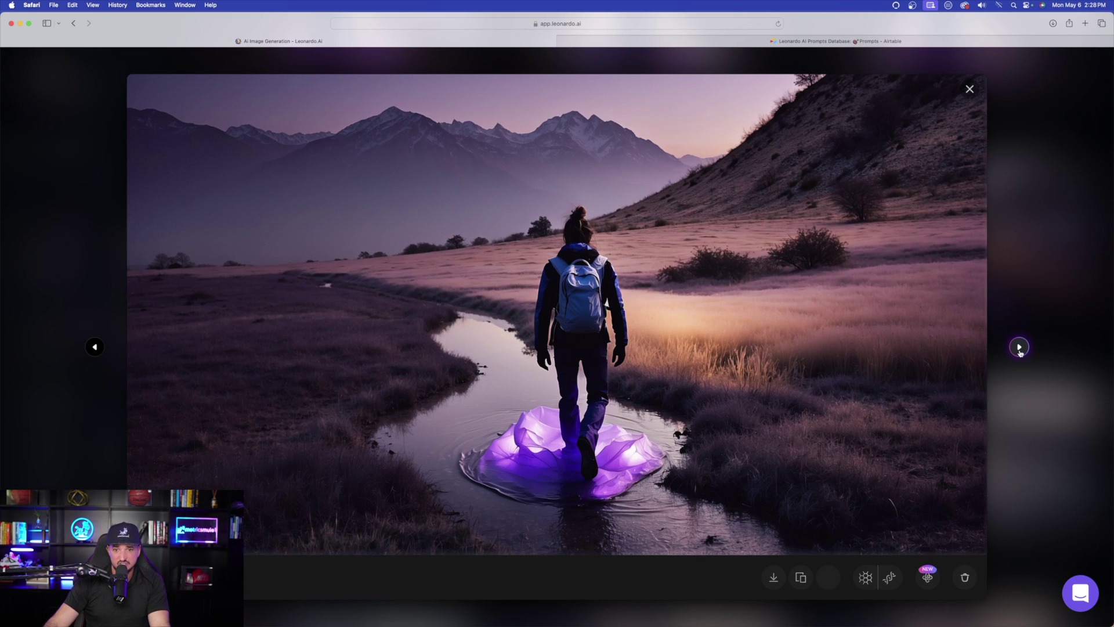
left_click(1019, 347)
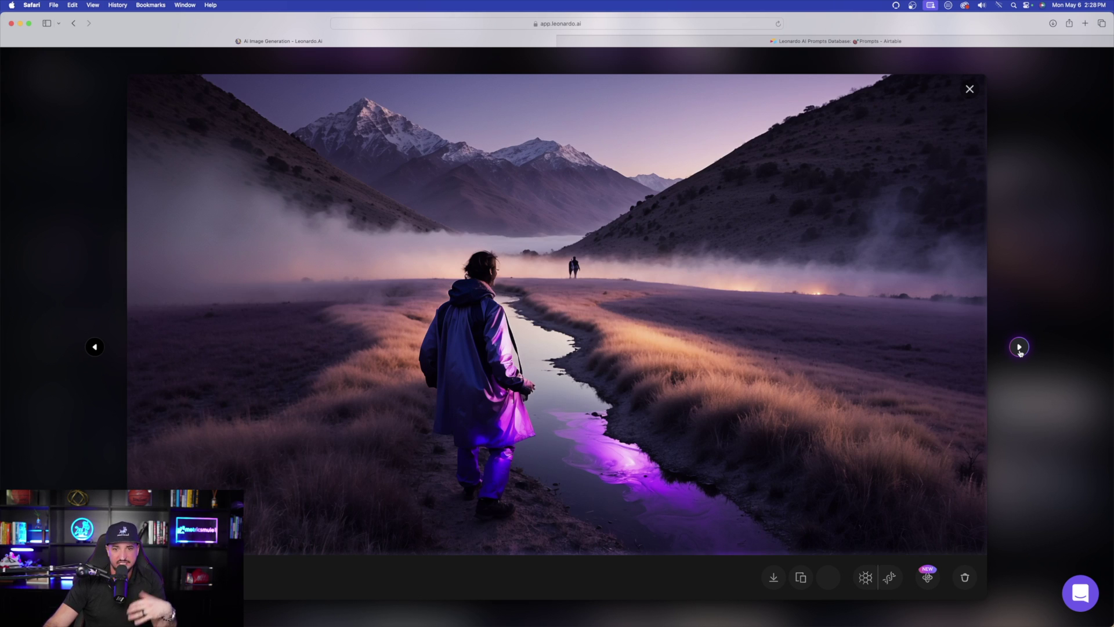
left_click(94, 347)
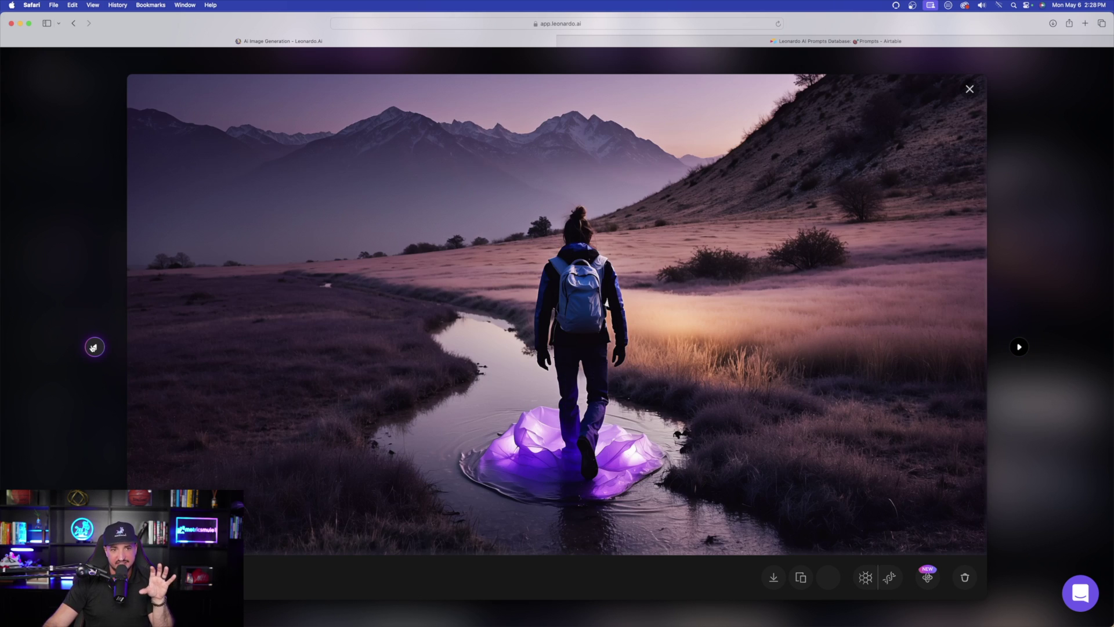
left_click(94, 347)
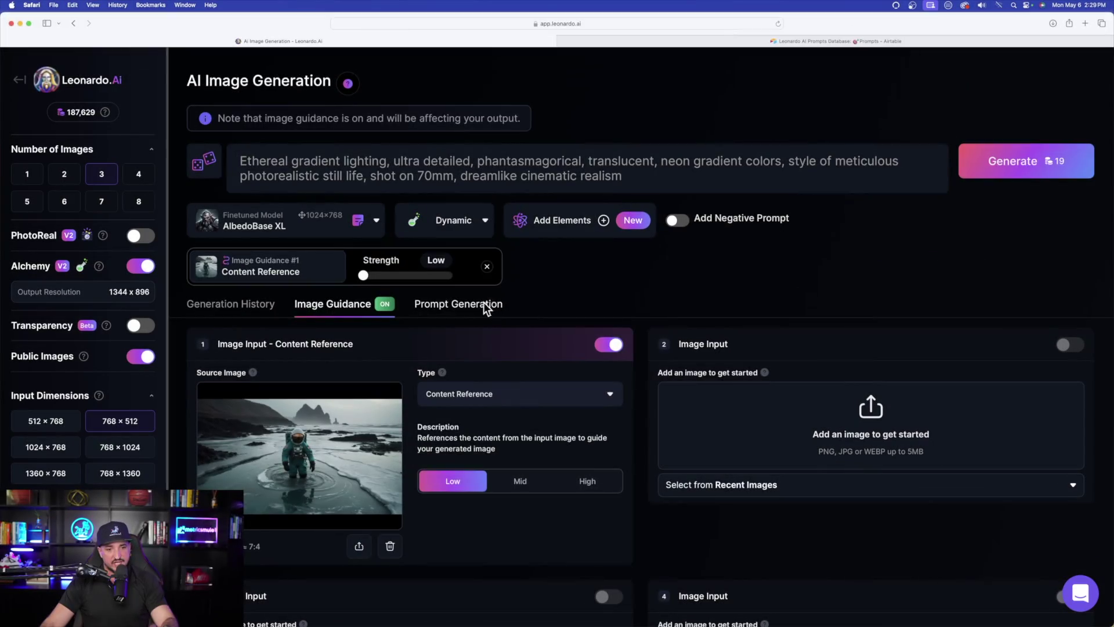
- Set the Content Reference strength of the first image guidance input to High
scroll(486, 307, "down", 3)
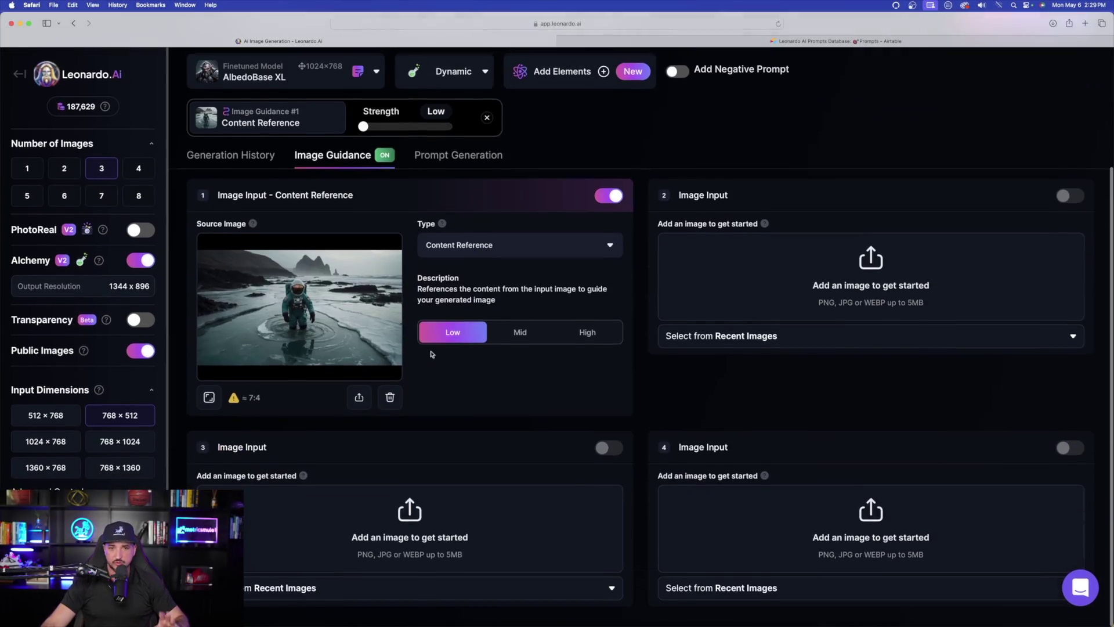
scroll(245, 383, "up", 4)
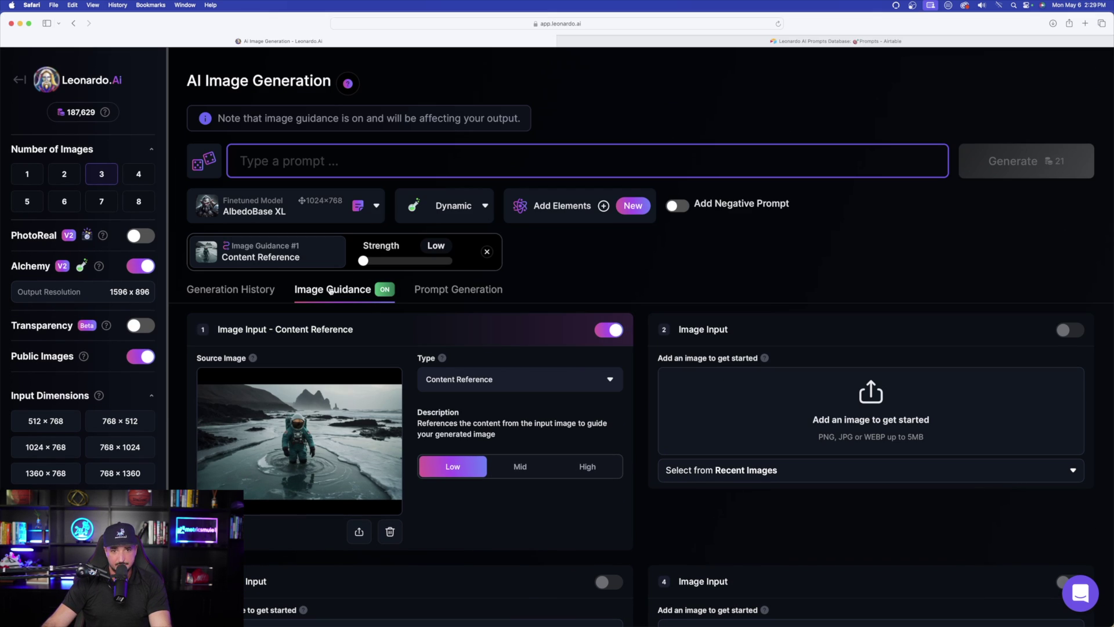
left_click(587, 467)
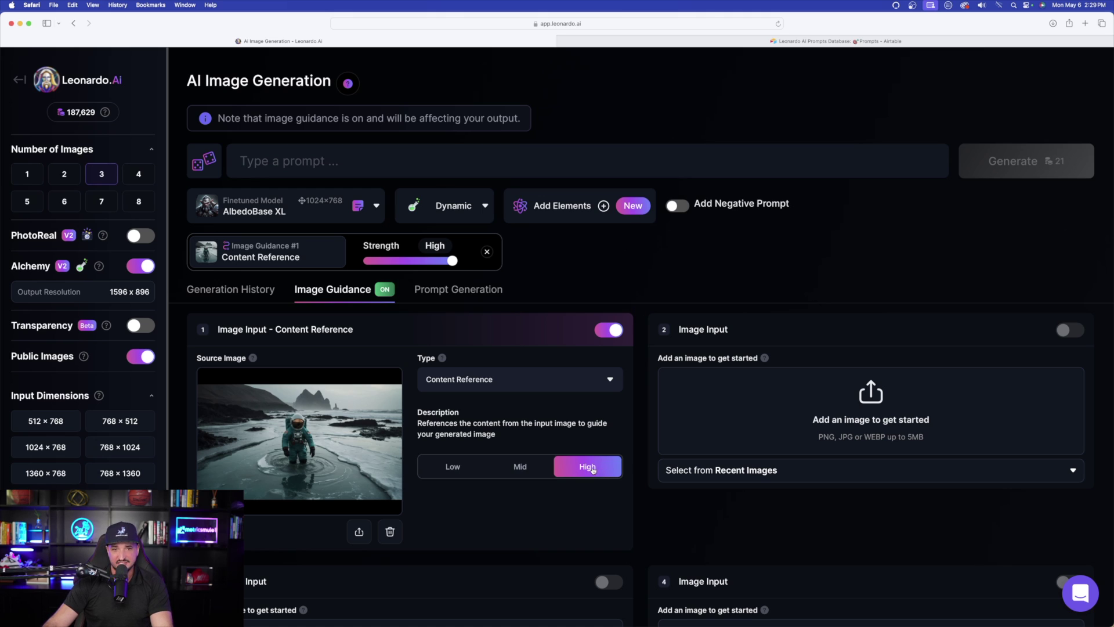
- Add the uploaded image of the woman in a glowing purple dress as the second image input, with the type Style Reference
left_click(896, 417)
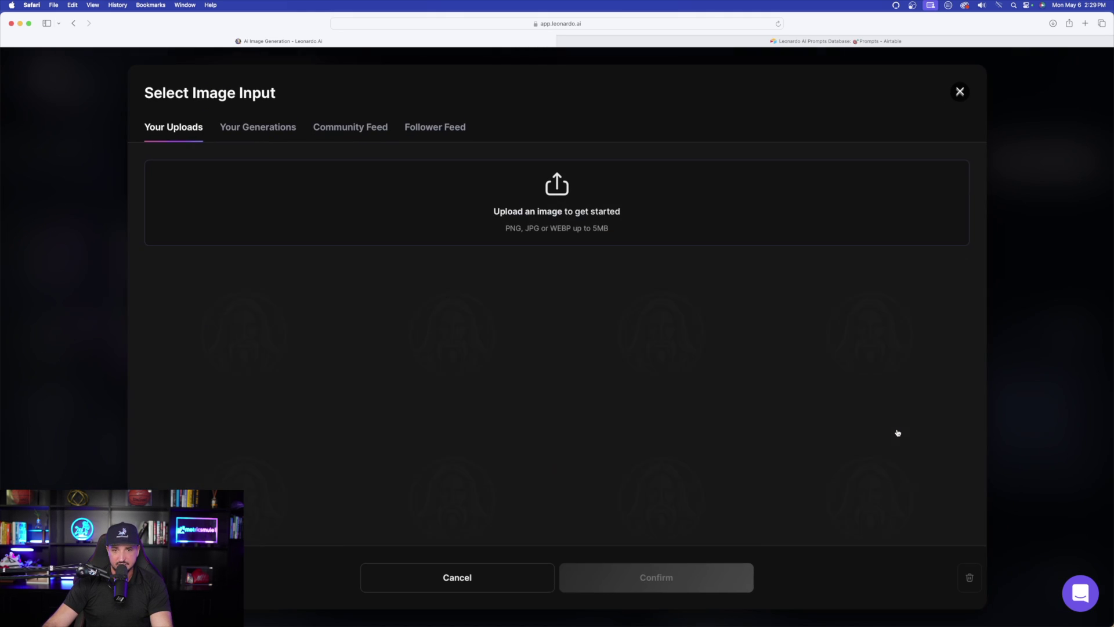
left_click(702, 345)
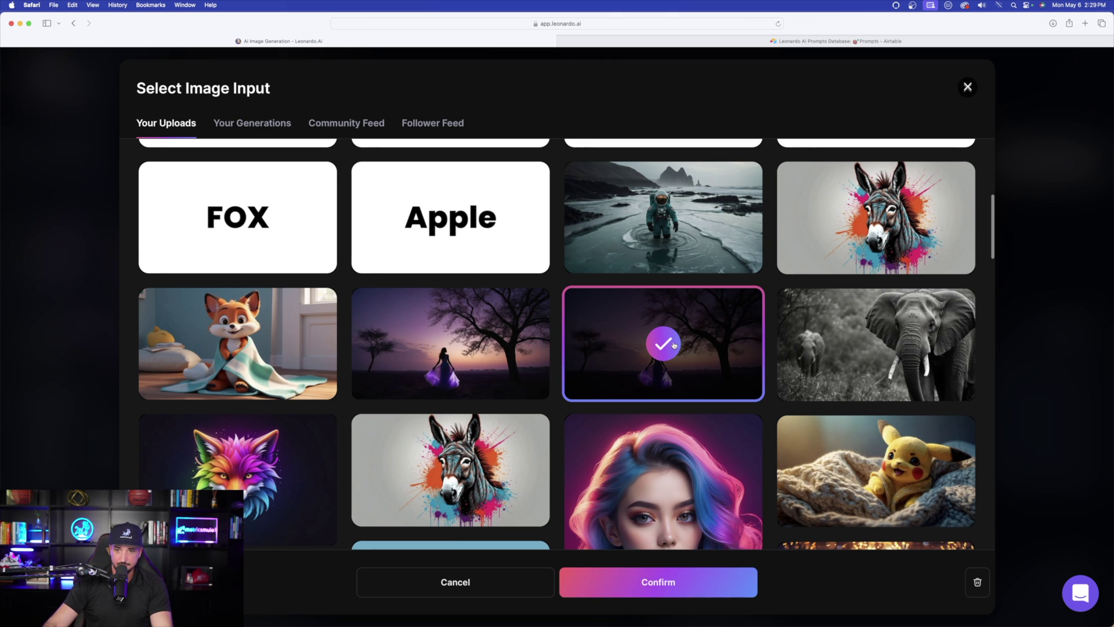
left_click(673, 582)
scroll(828, 398, "down", 1)
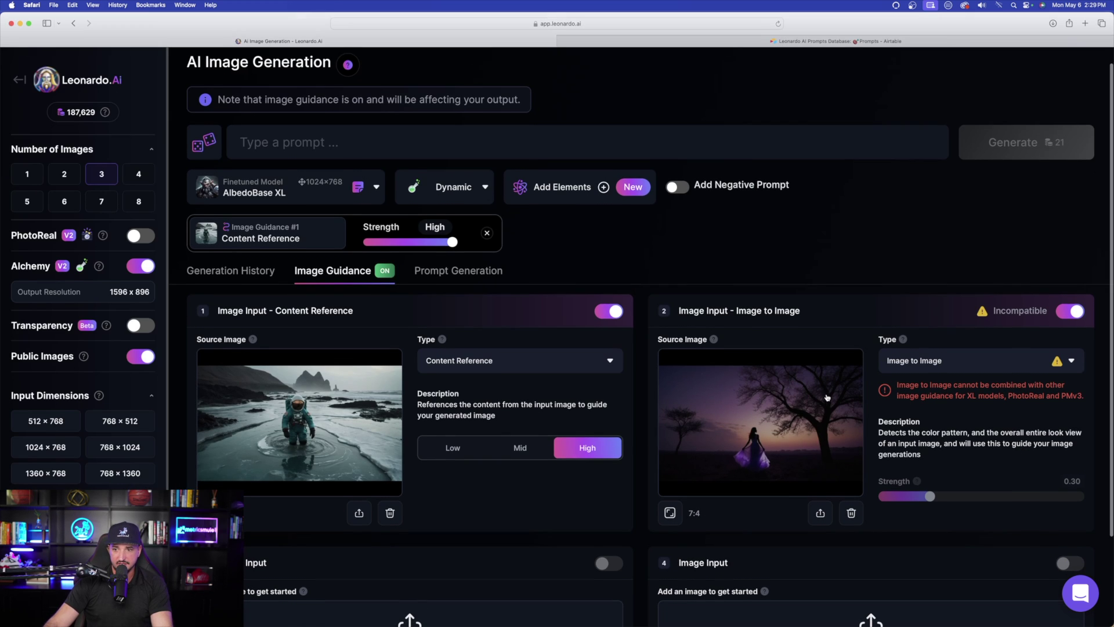
left_click(955, 365)
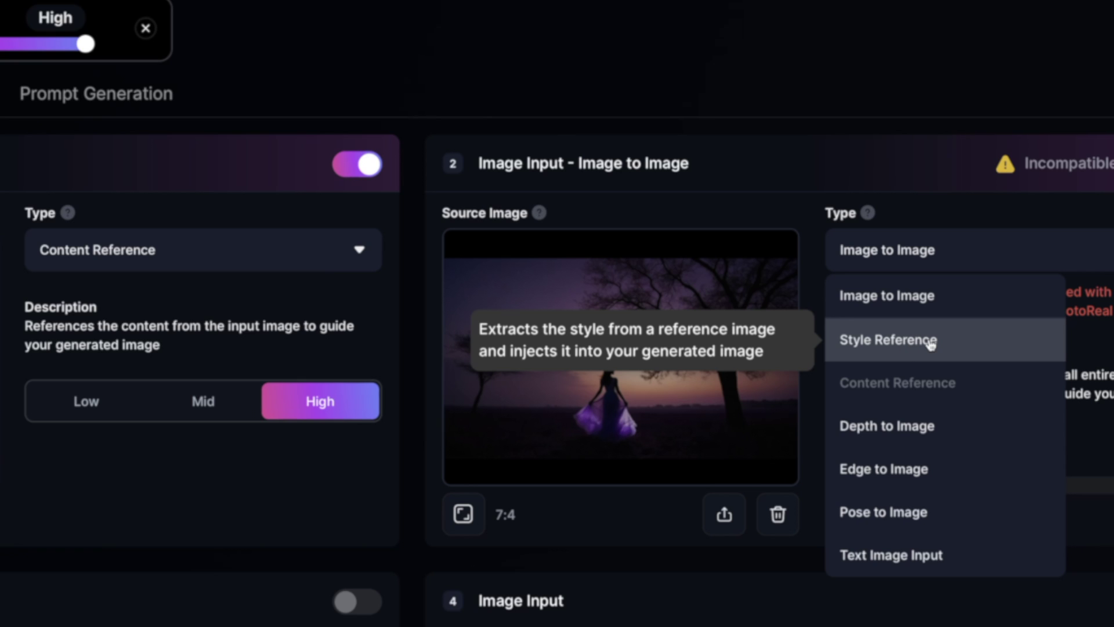
left_click(930, 344)
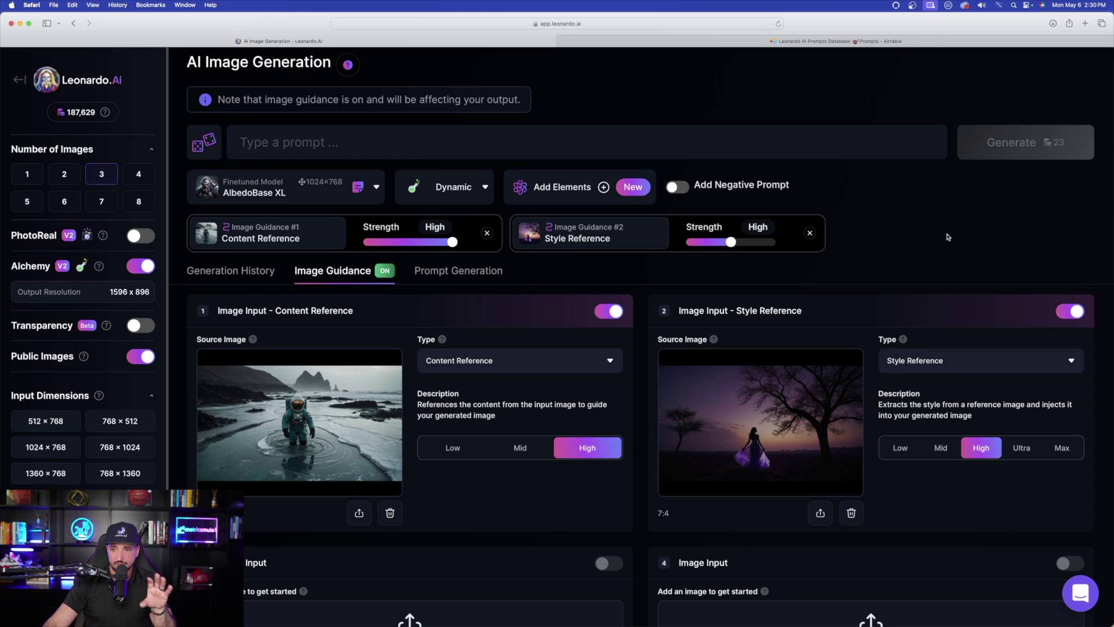
- Enter the prompt "A woman walking, lost in the mountains" and generate the images with both references
left_click(401, 137)
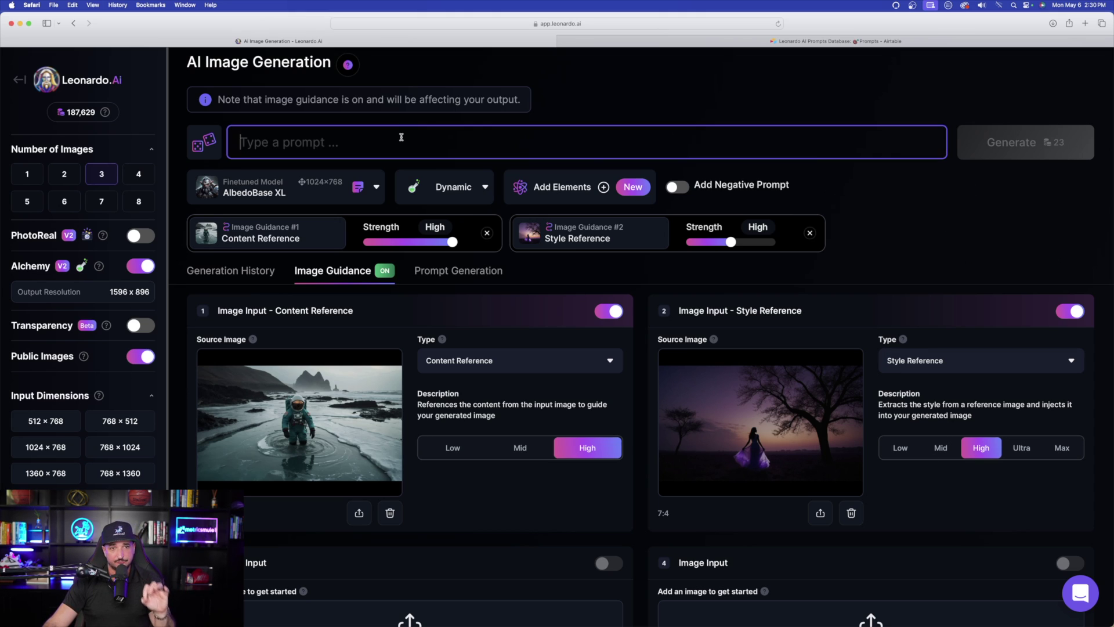
type("A woman walking, lost in the mountains")
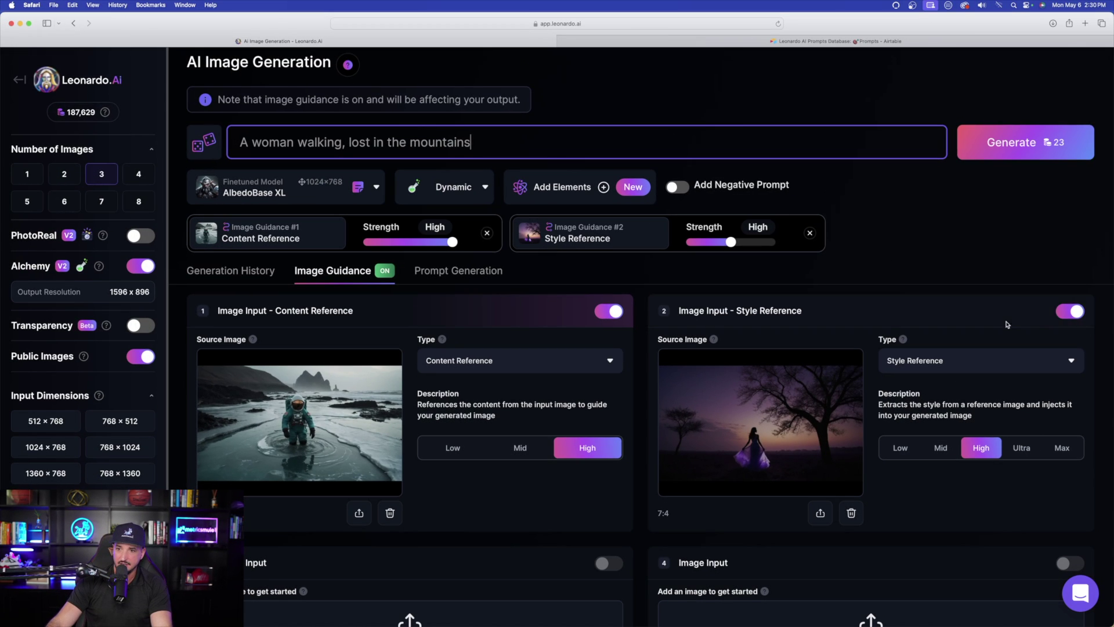
left_click(1014, 139)
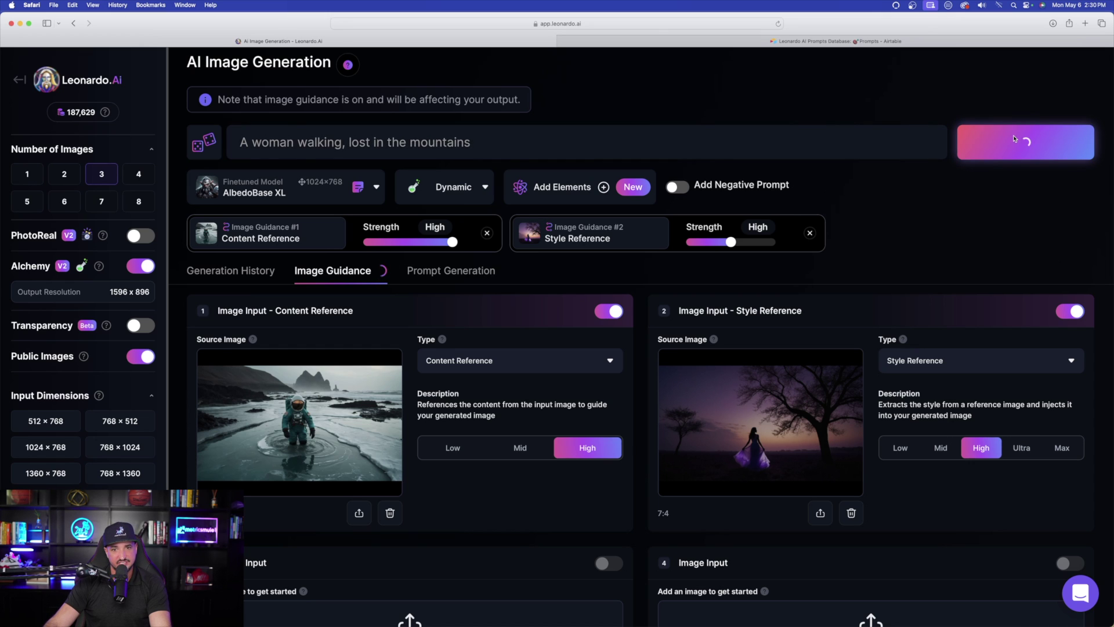
- Vary the guidance strengths: Style Reference at Max and at Mid, and Content Reference at Low
left_click(1057, 448)
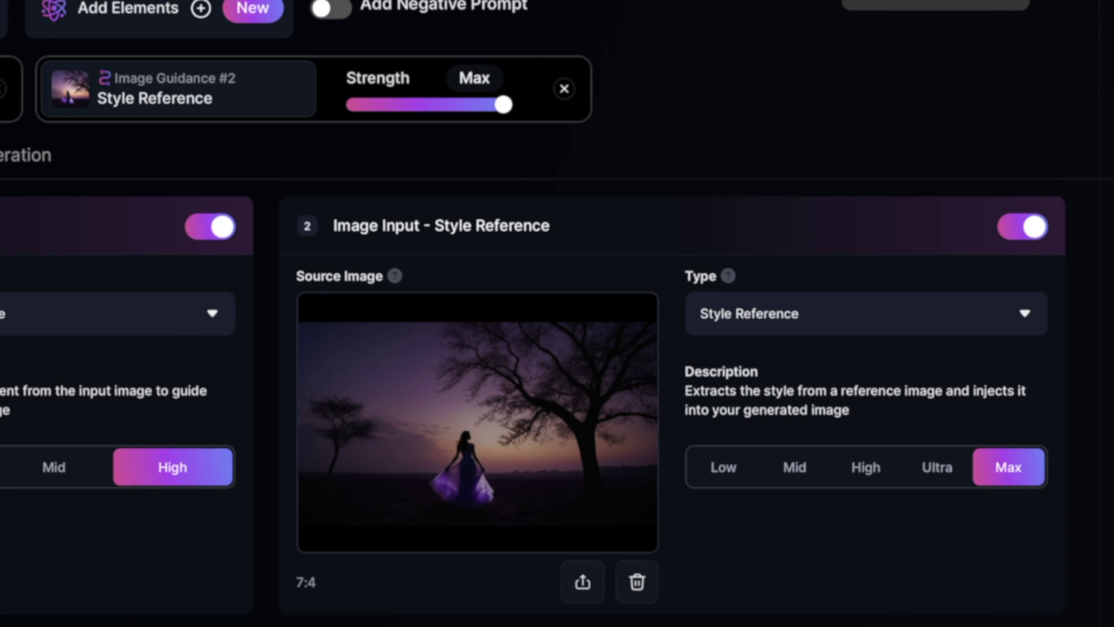
left_click(794, 469)
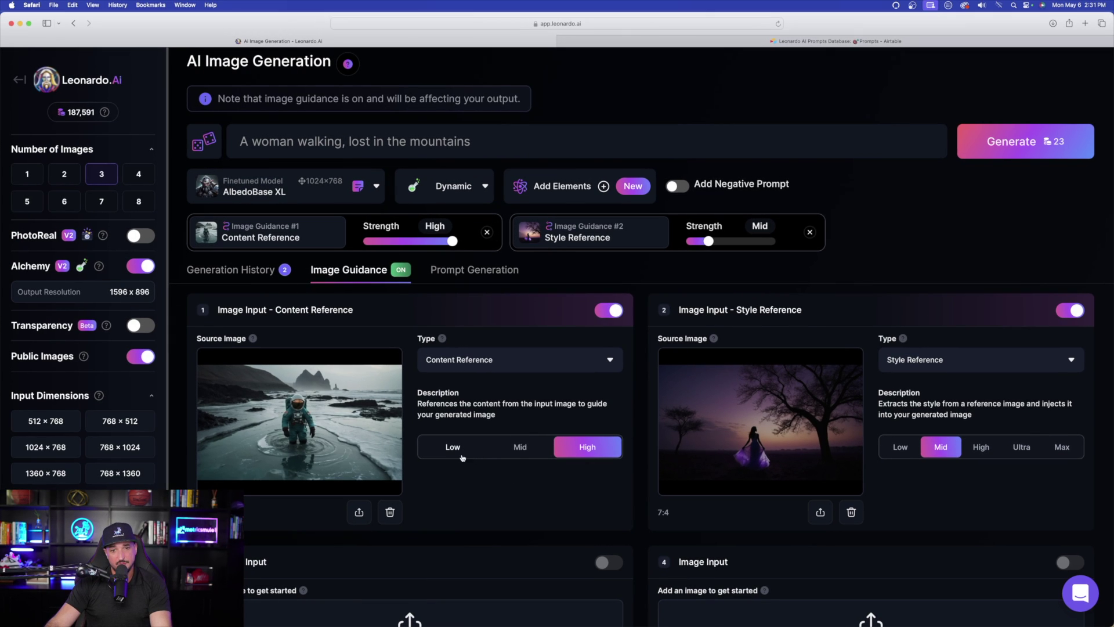
left_click(455, 448)
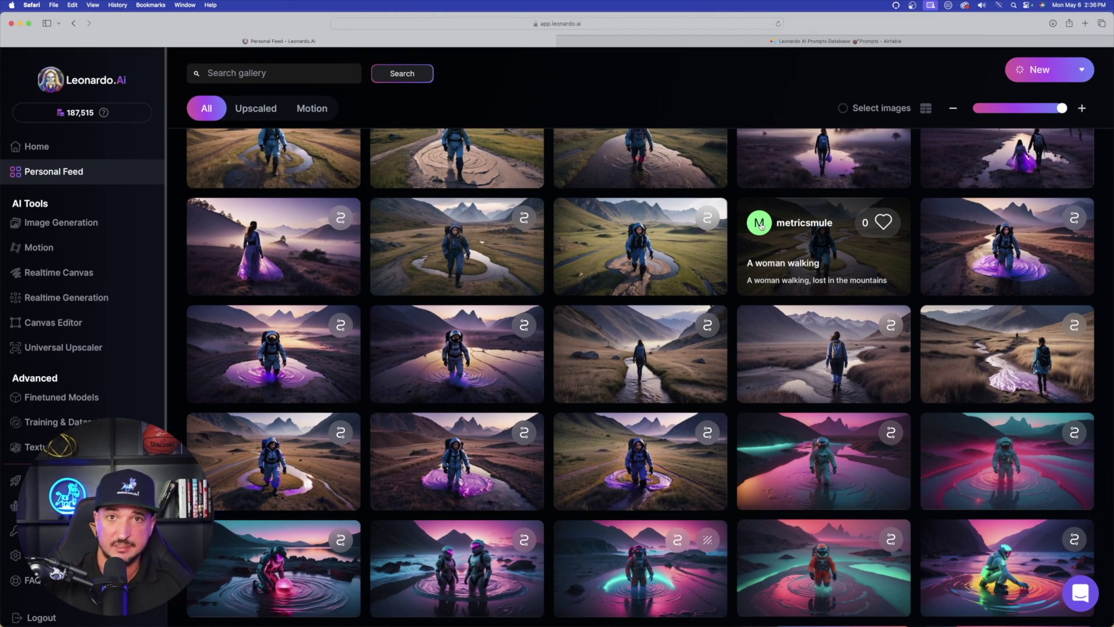
- Check the generation info of an "A woman walking" image and view enlarged images of the woman-in-the-mountains batches
left_click(779, 270)
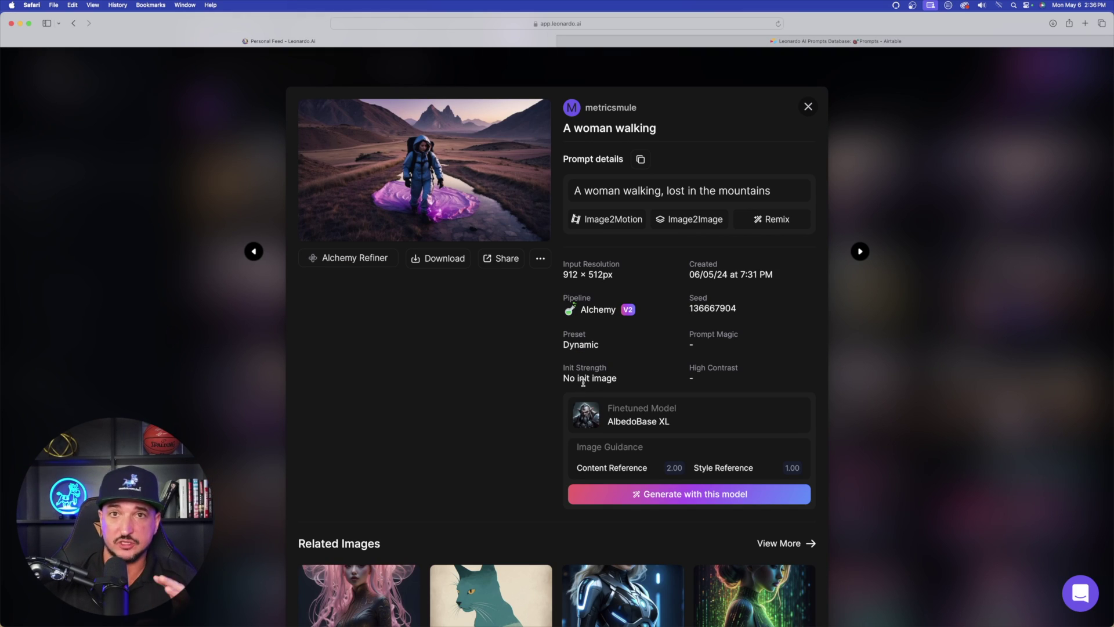
left_click(511, 227)
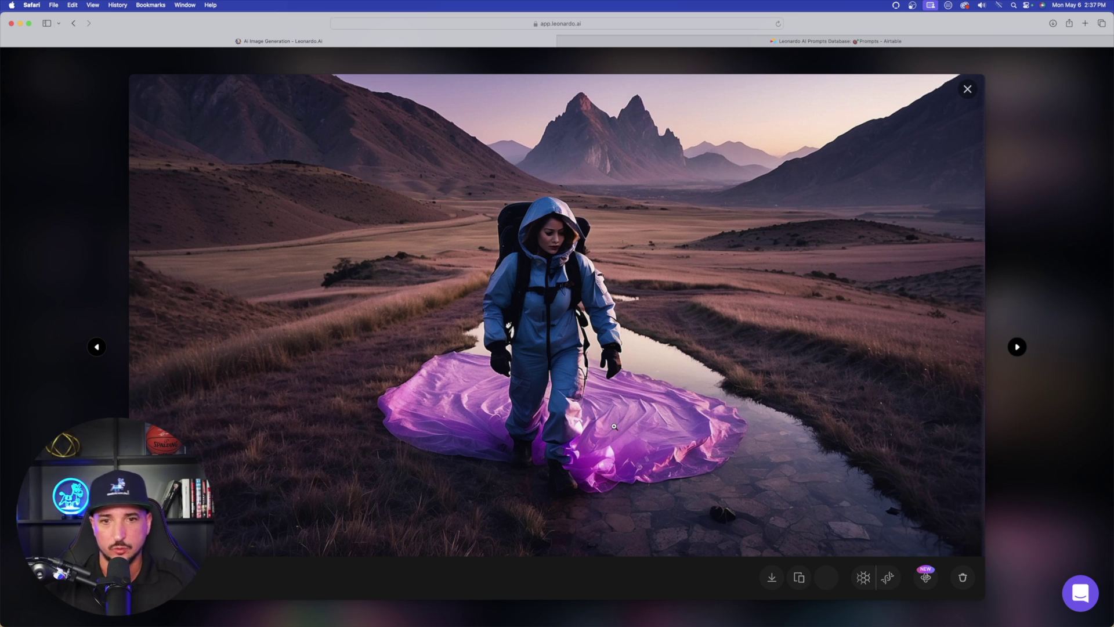
key("Right")
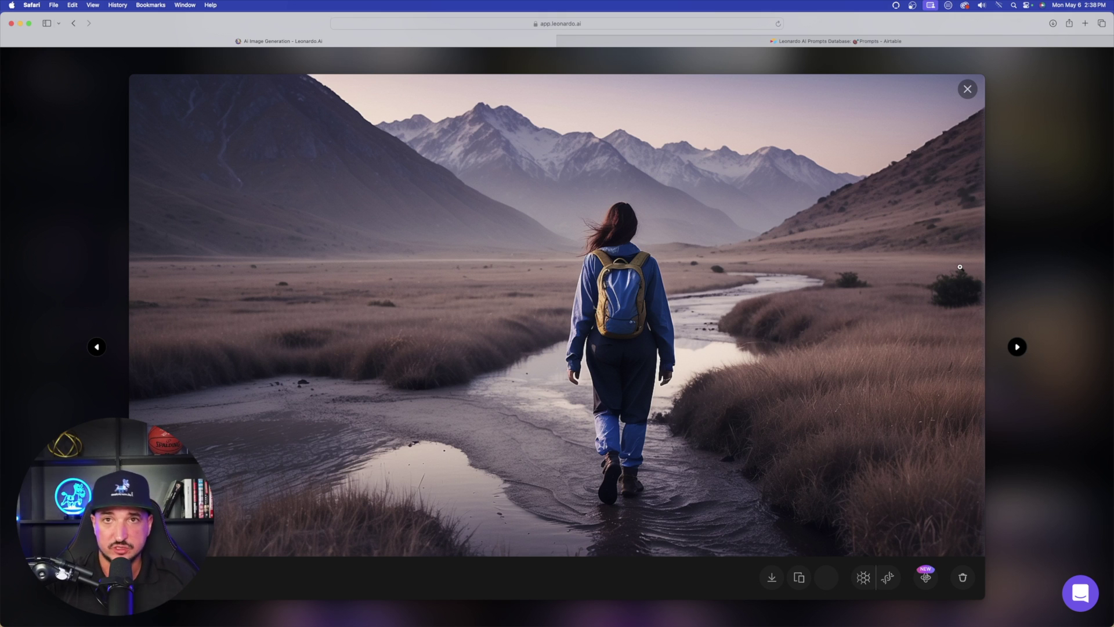
key("Right")
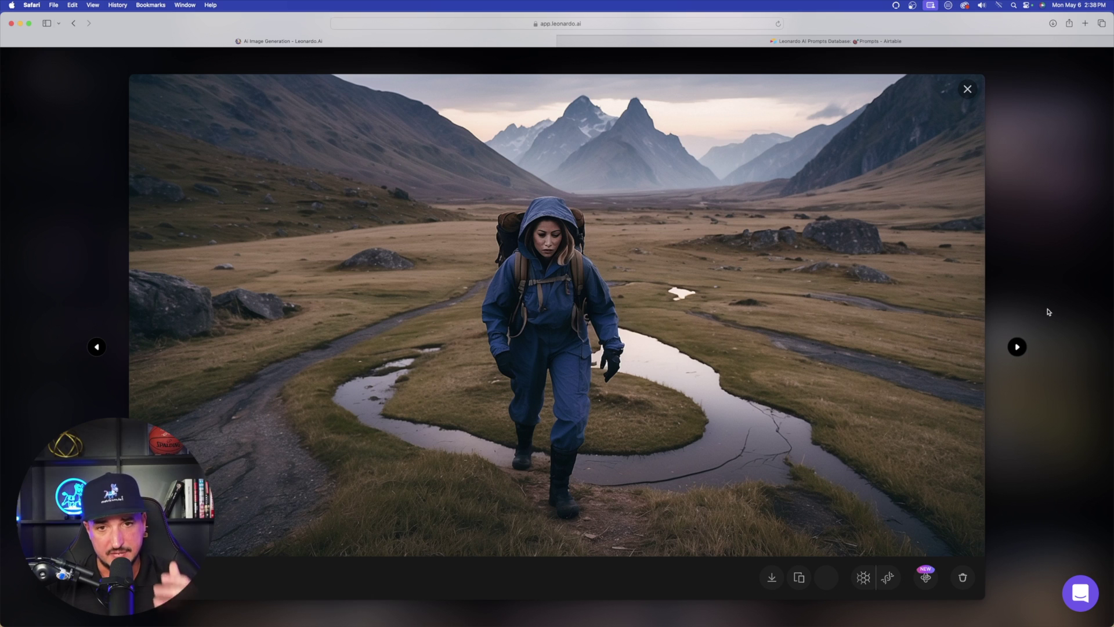
left_click(967, 89)
left_click(887, 174)
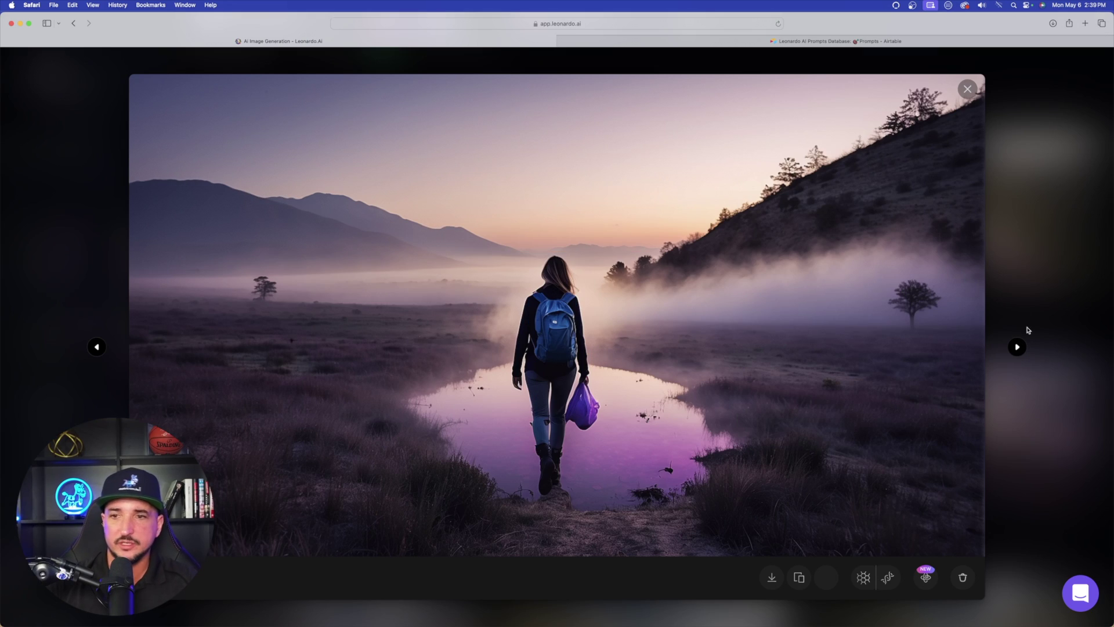
left_click(1017, 347)
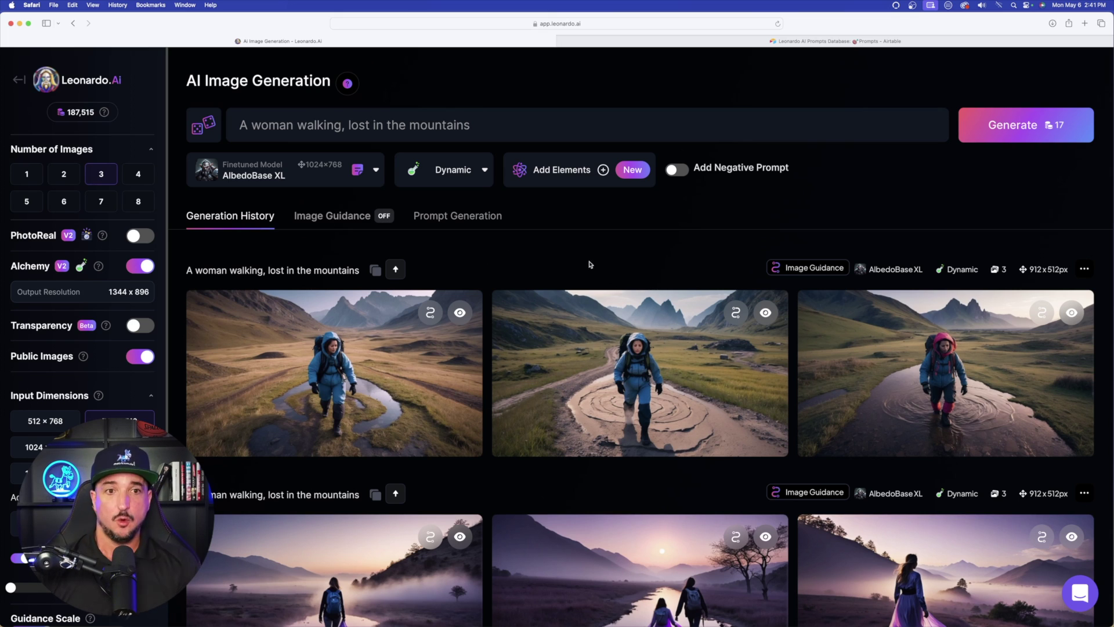
- View the MetricsMule text image enlarged and its generation info, close them, and browse the personal feed
left_click(347, 218)
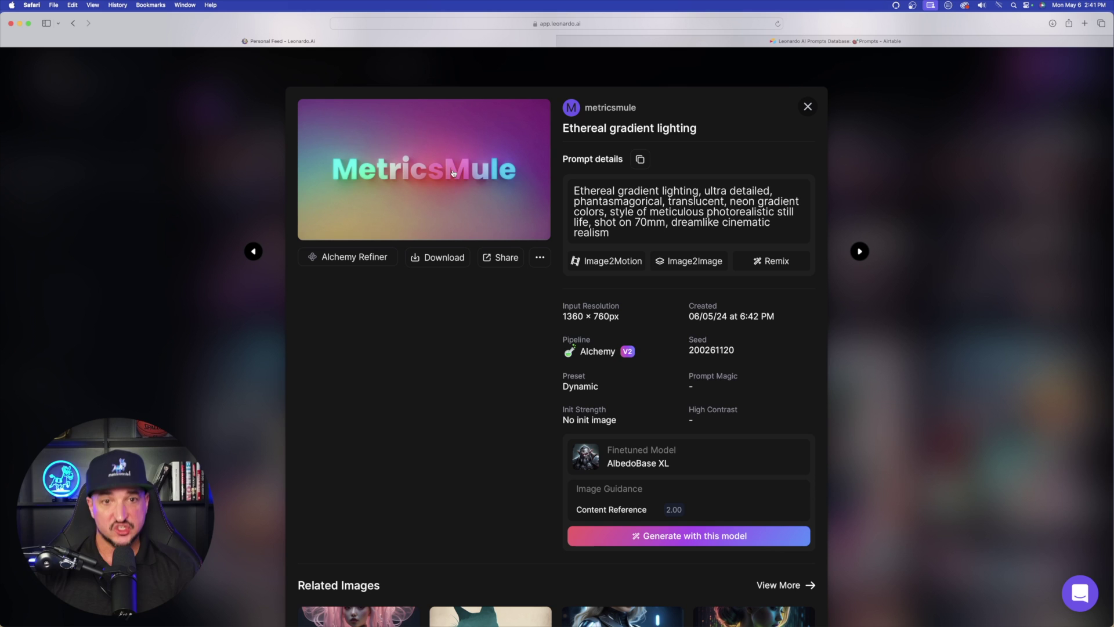
left_click(448, 170)
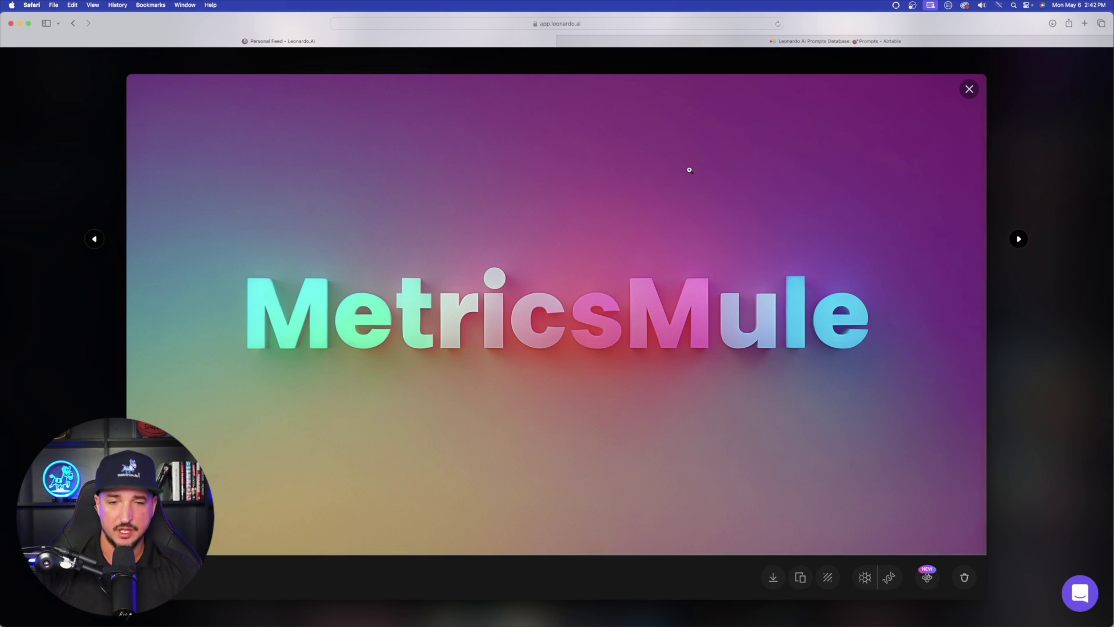
left_click(970, 89)
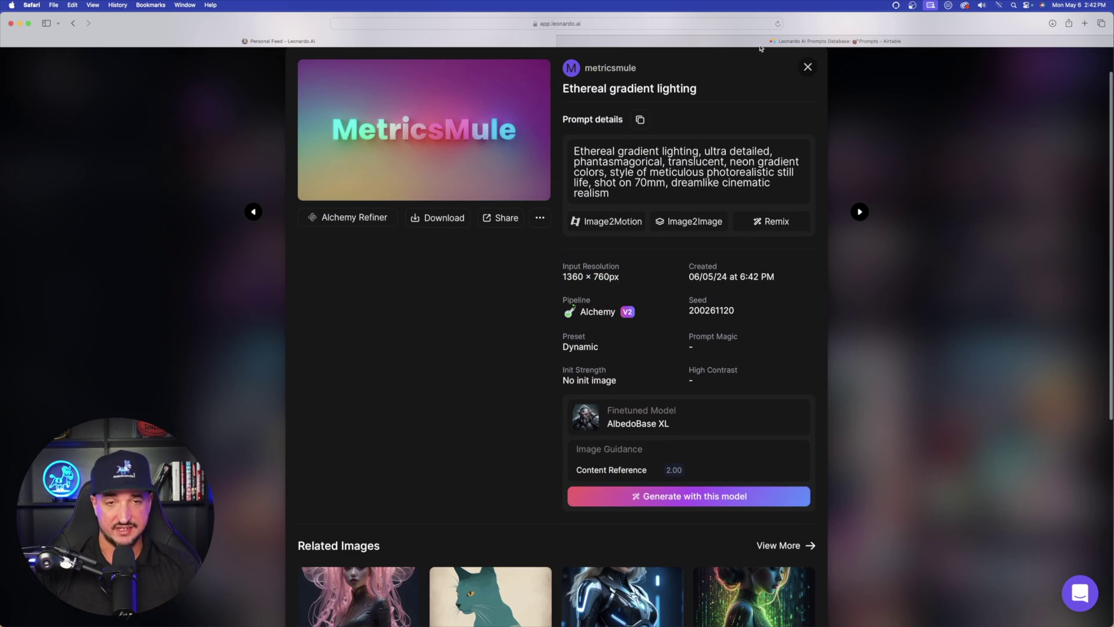
left_click(196, 170)
scroll(196, 170, "down", 10)
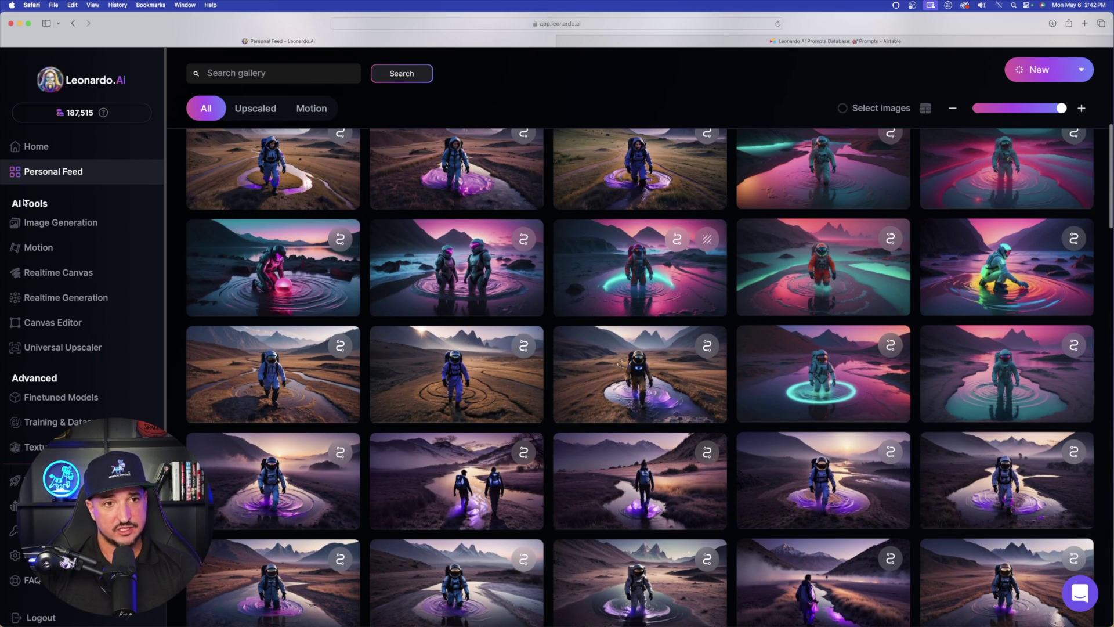
- Open the image guidance settings of the image generator and add the uploaded ROLEX text image as the first input
left_click(60, 222)
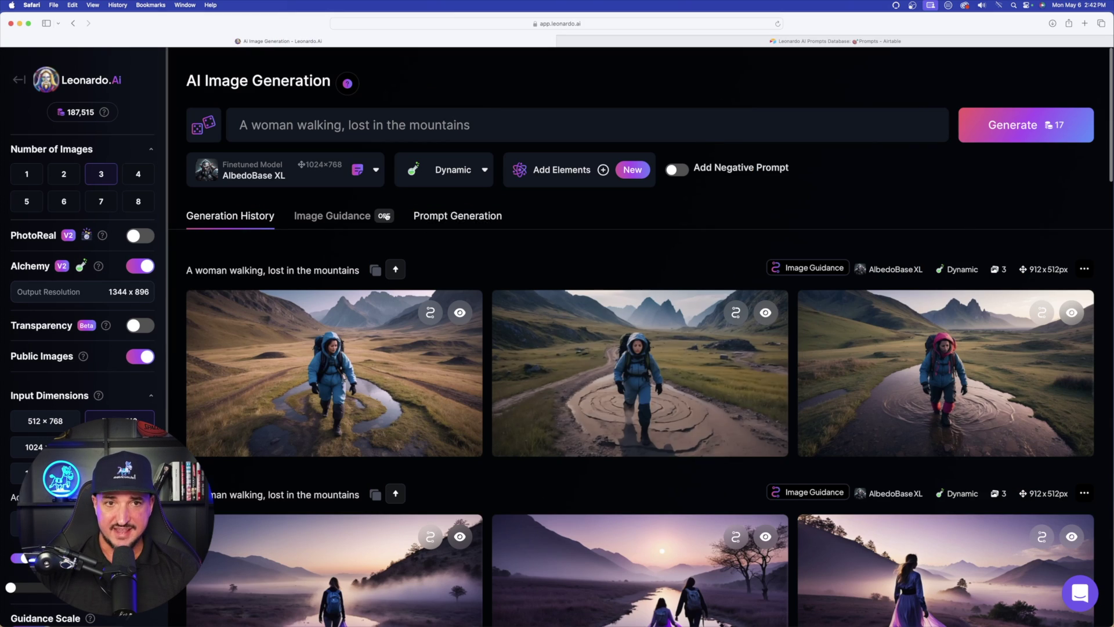
left_click(363, 218)
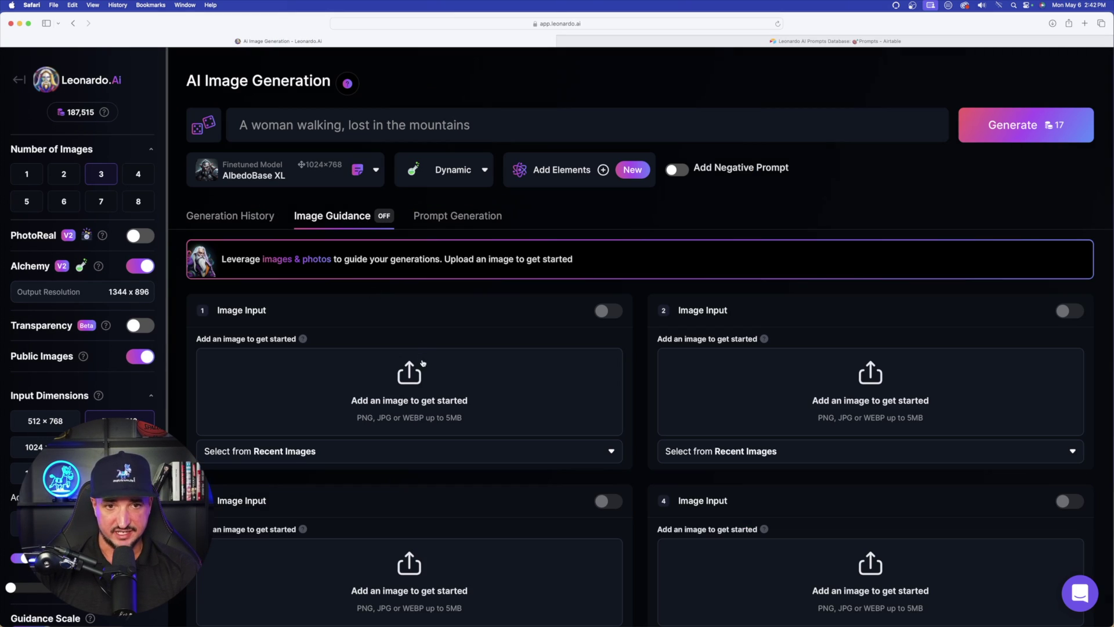
left_click(417, 373)
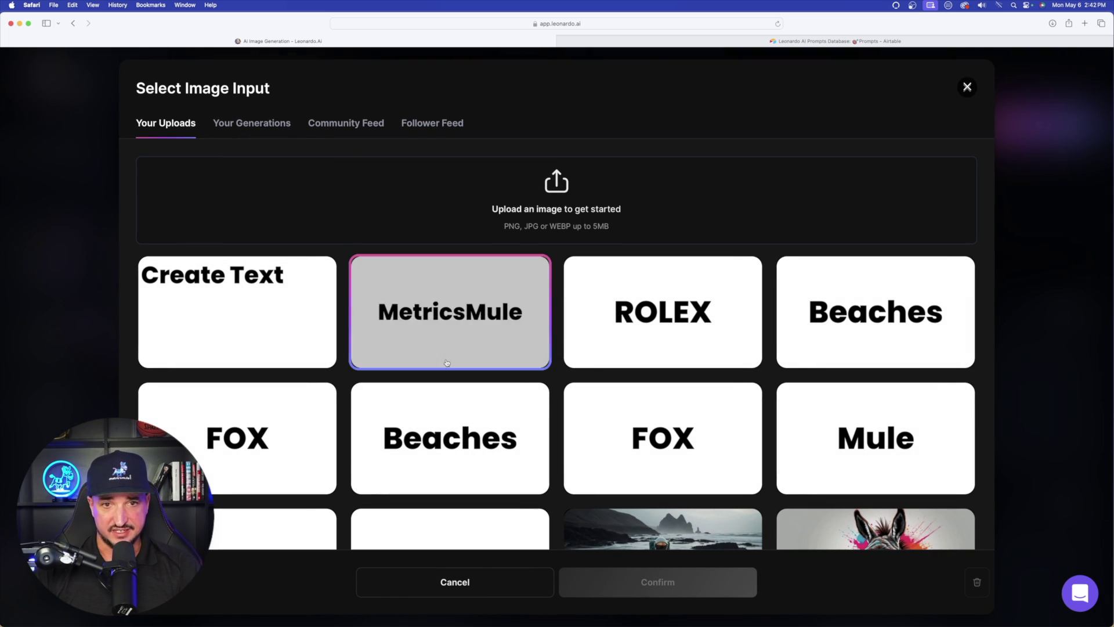
scroll(460, 361, "down", 1)
scroll(486, 363, "up", 1)
scroll(487, 363, "down", 1)
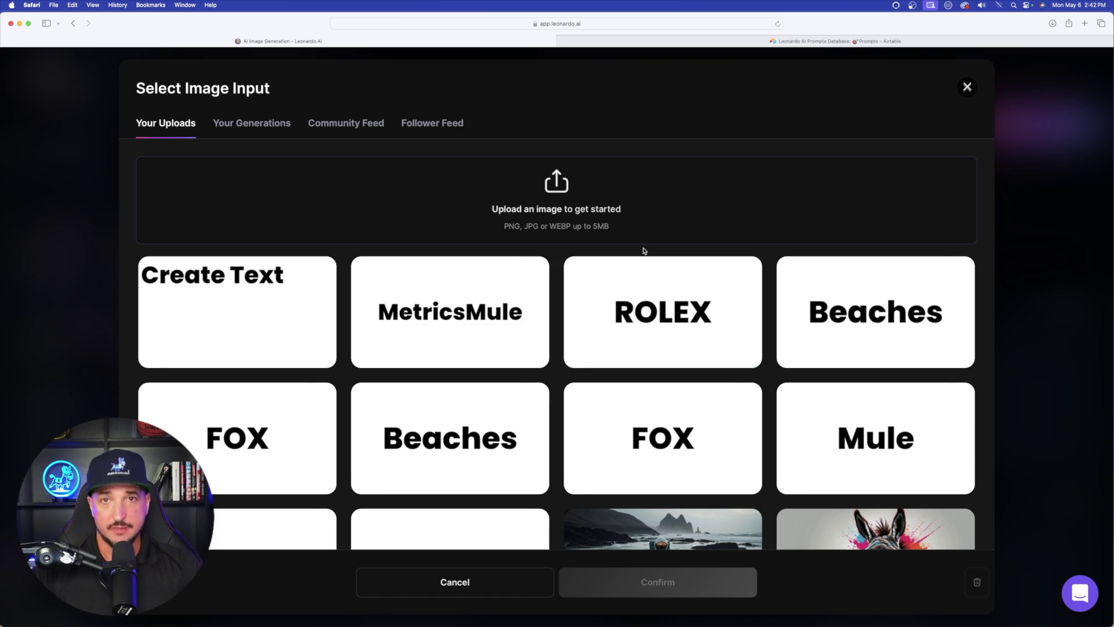
left_click(644, 290)
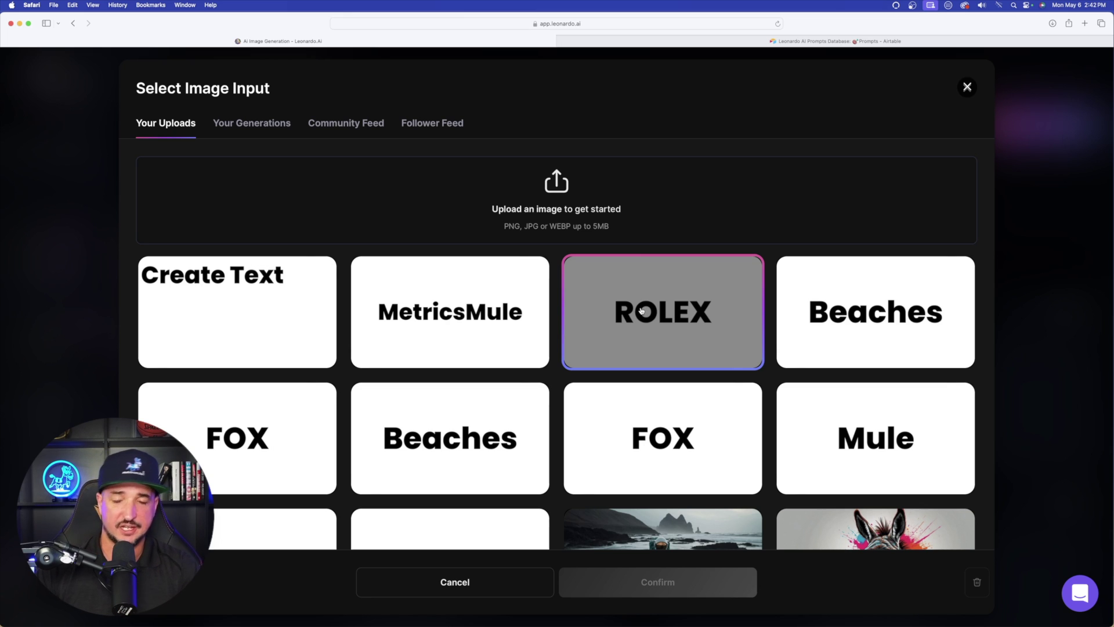
left_click(692, 312)
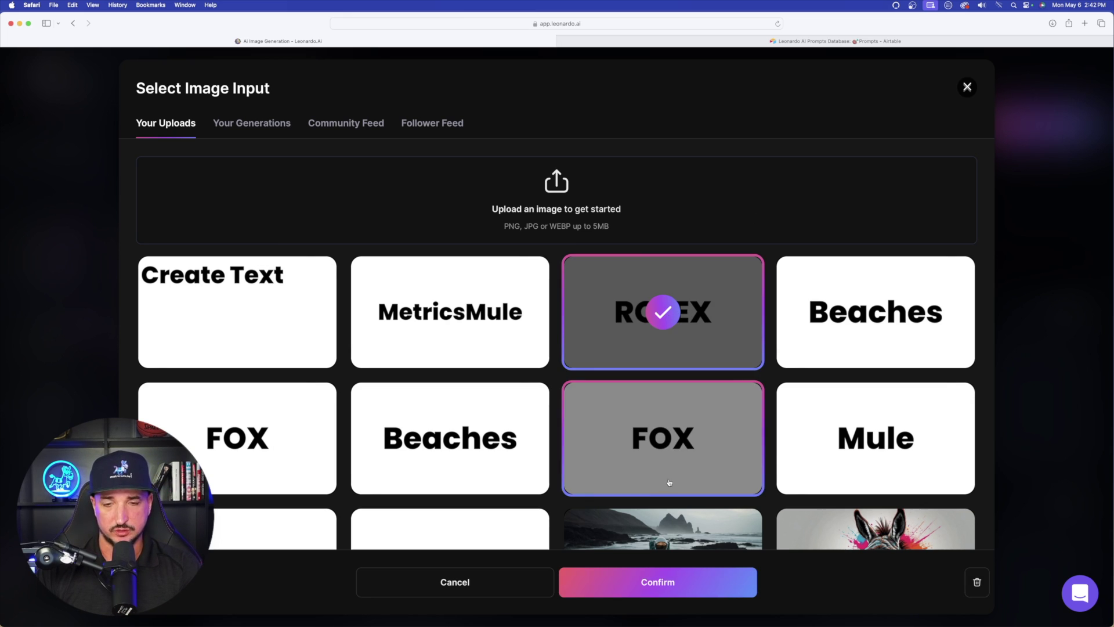
left_click(670, 588)
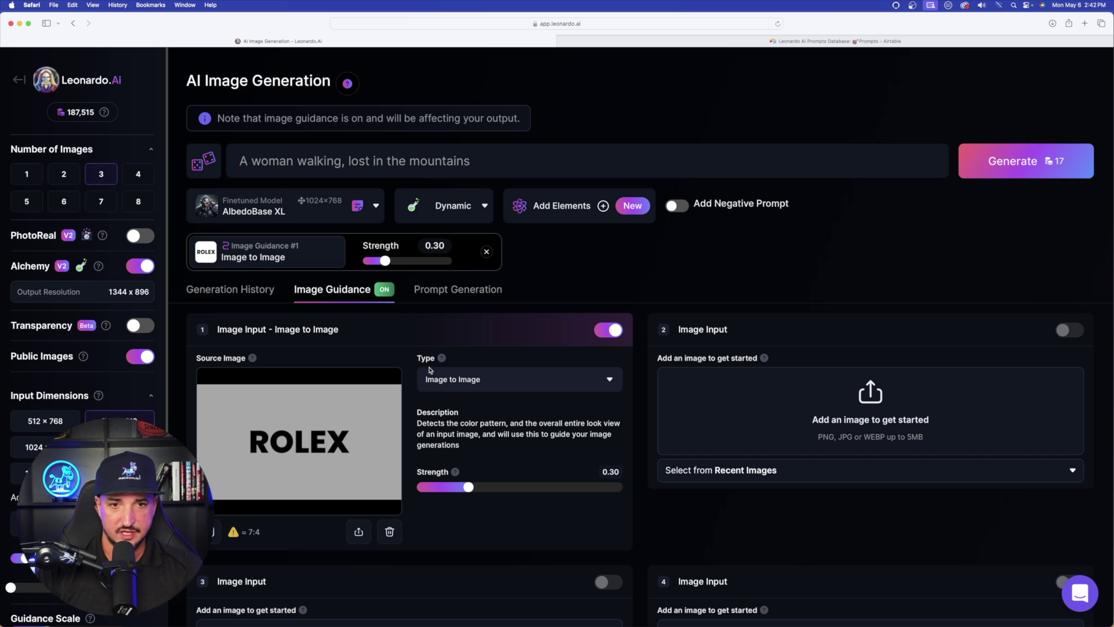
- Set the guidance type of the ROLEX image to Content Reference at High strength
mouse_move(442, 358)
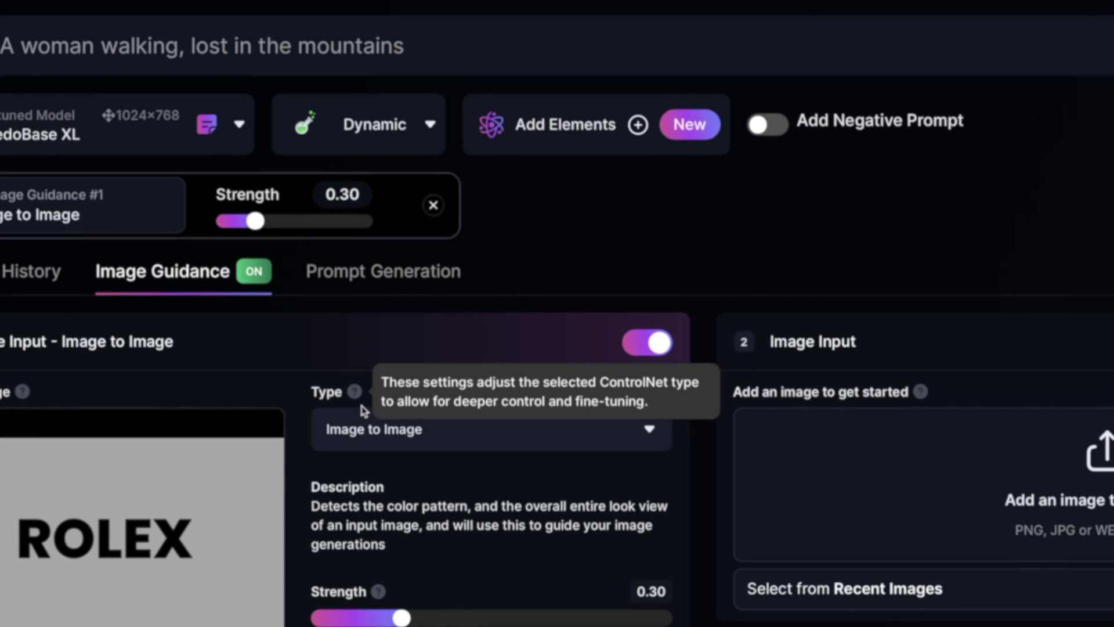
left_click(429, 433)
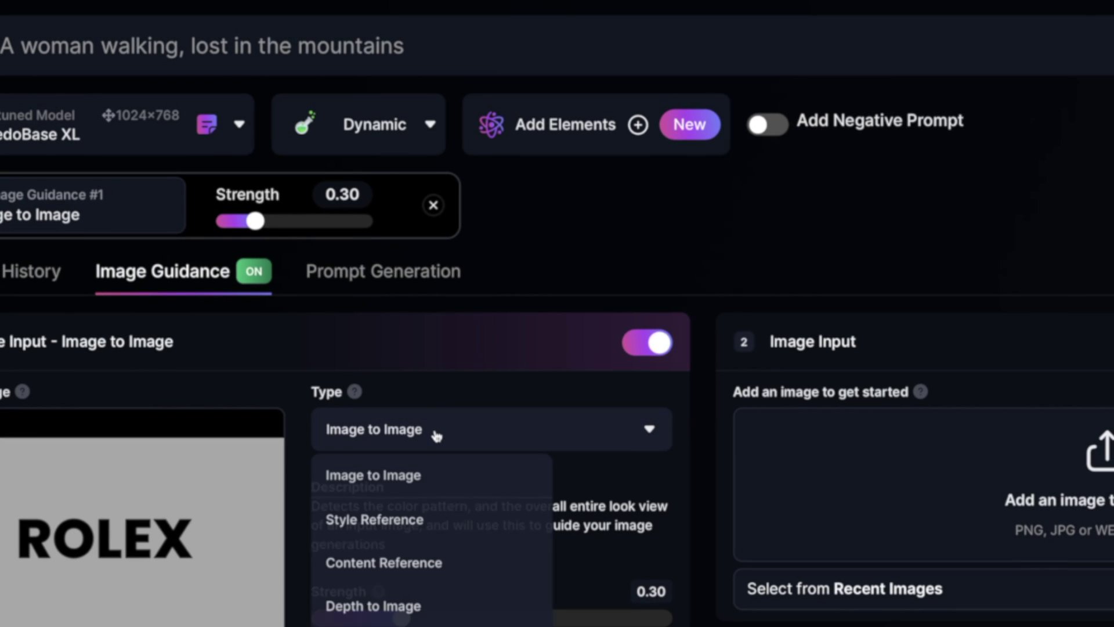
left_click(385, 563)
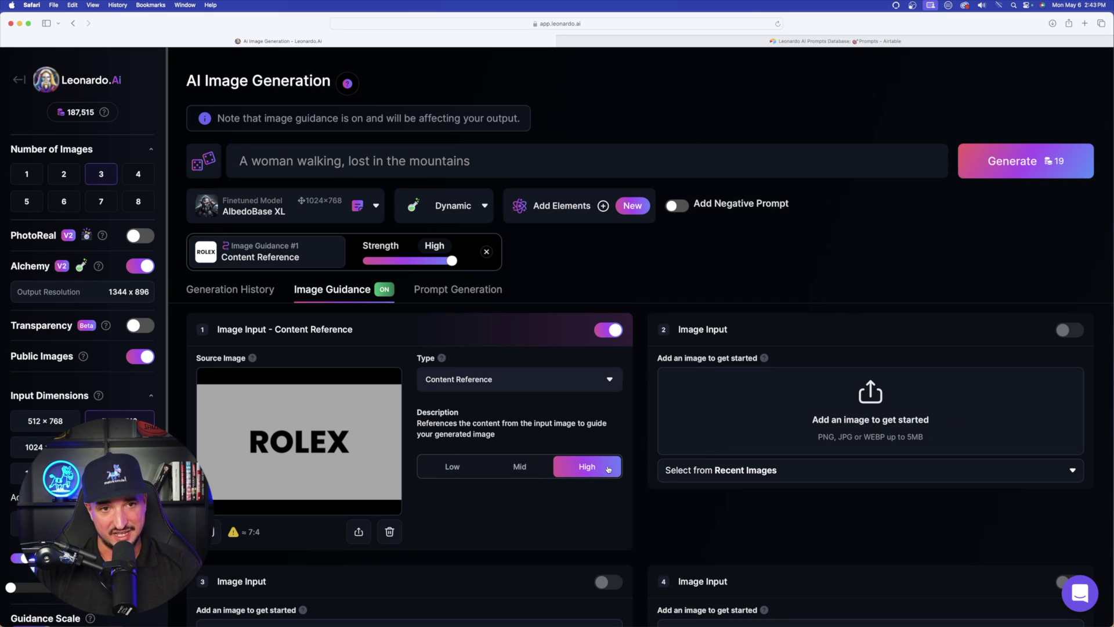
- Replace the prompt with "Ethereal gradient lighting, ultra detailed, phantasmagorical, translucent, neon gradient colors, style of meticulous photorealistic still life, shot on 70mm, dreamlike cinematic realism"
left_click(410, 162)
key("super+a")
type("Ethereal gradient lighting, ultra detailed, phantasmagorical, translucent, neon gradient colors, style of meticulous photorealistic still life, shot on 70mm, dreamlike cinematic realism")
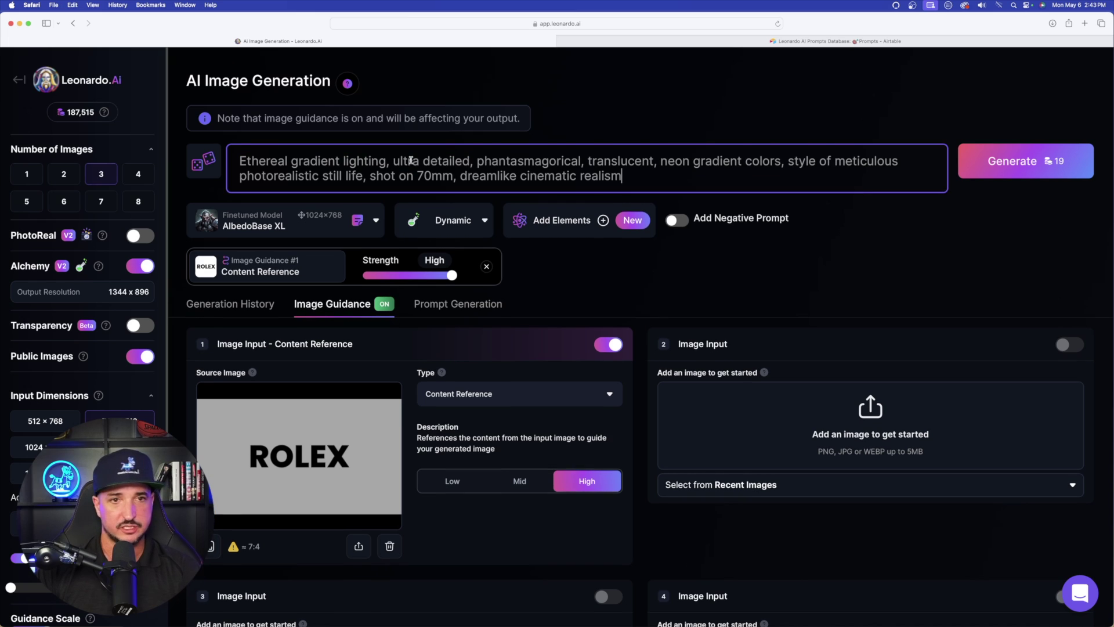
- Match the dimensions to the ROLEX image's 7:4 ratio and generate batches with Content Reference at High, Mid and Low strength
left_click(233, 546)
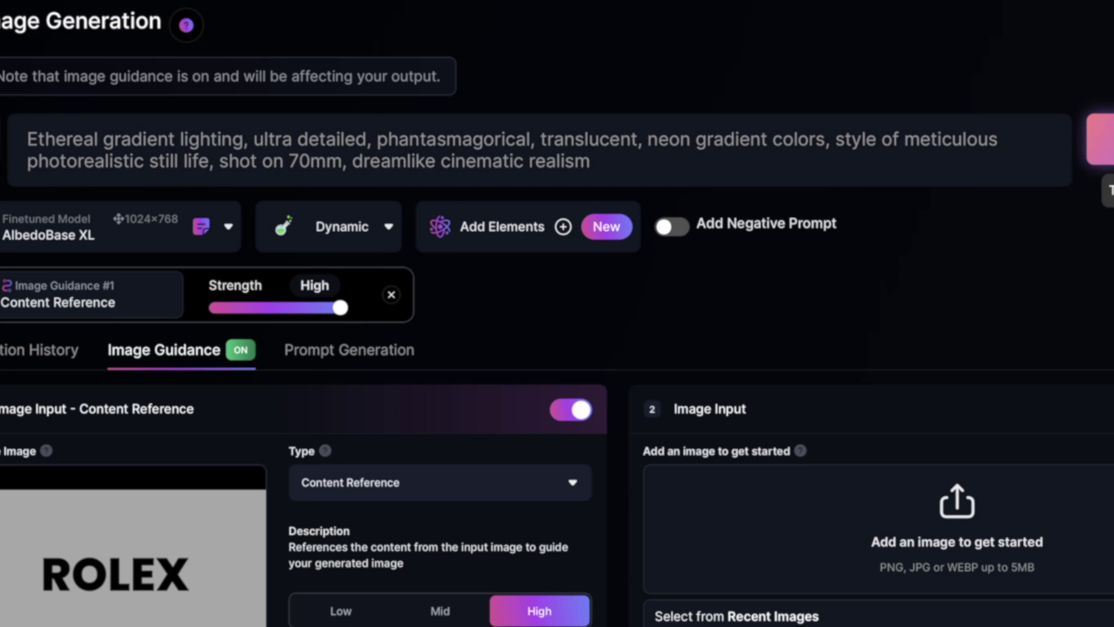
left_click(1102, 139)
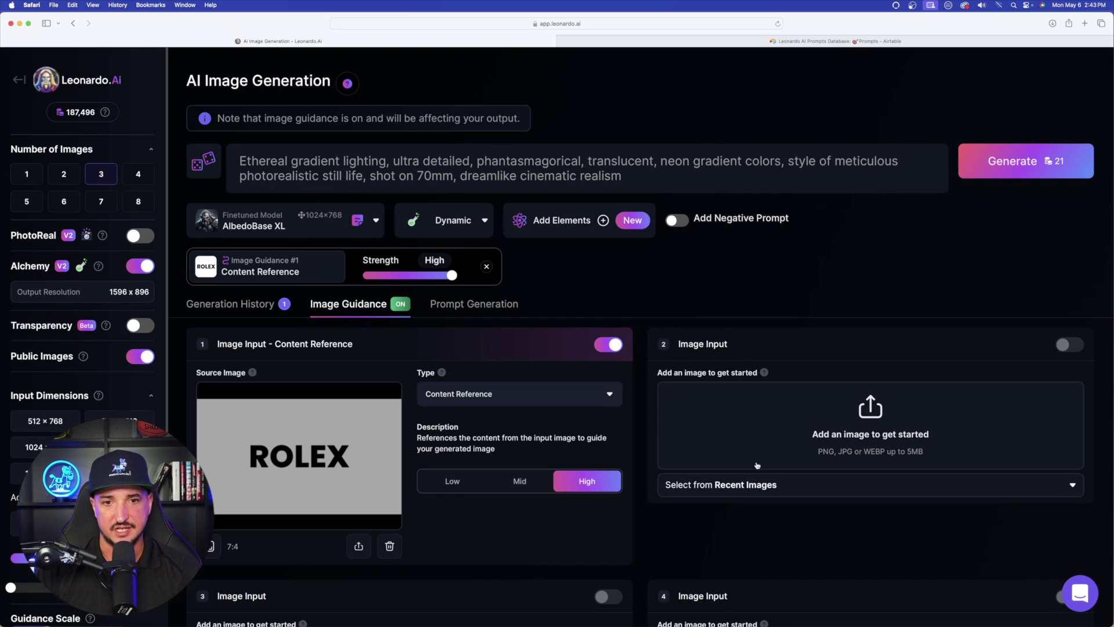
left_click(520, 482)
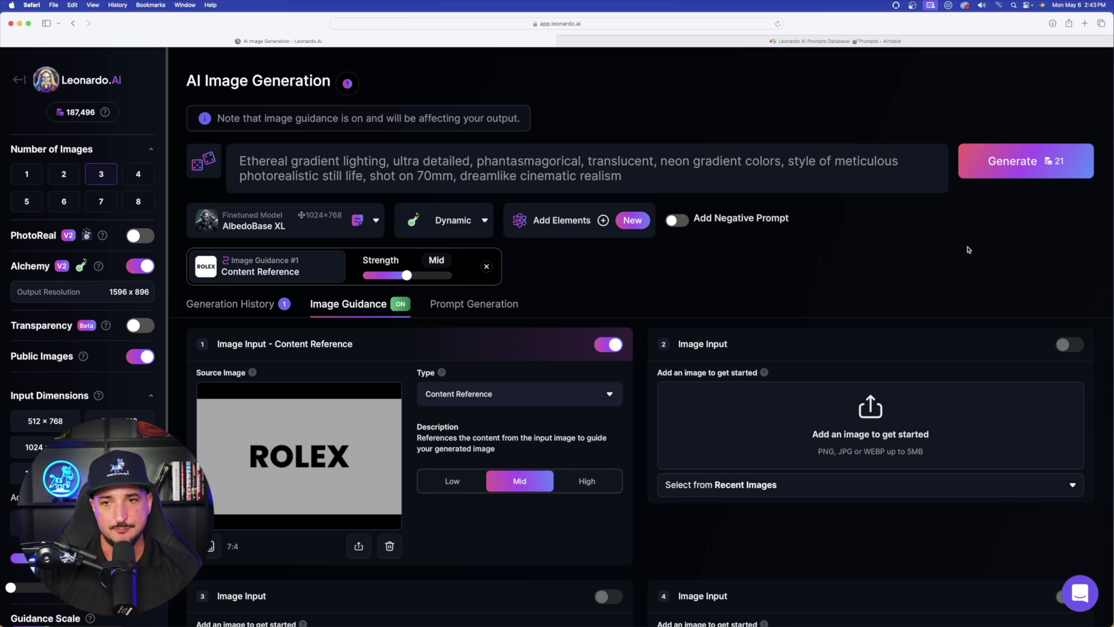
left_click(1014, 150)
left_click(452, 480)
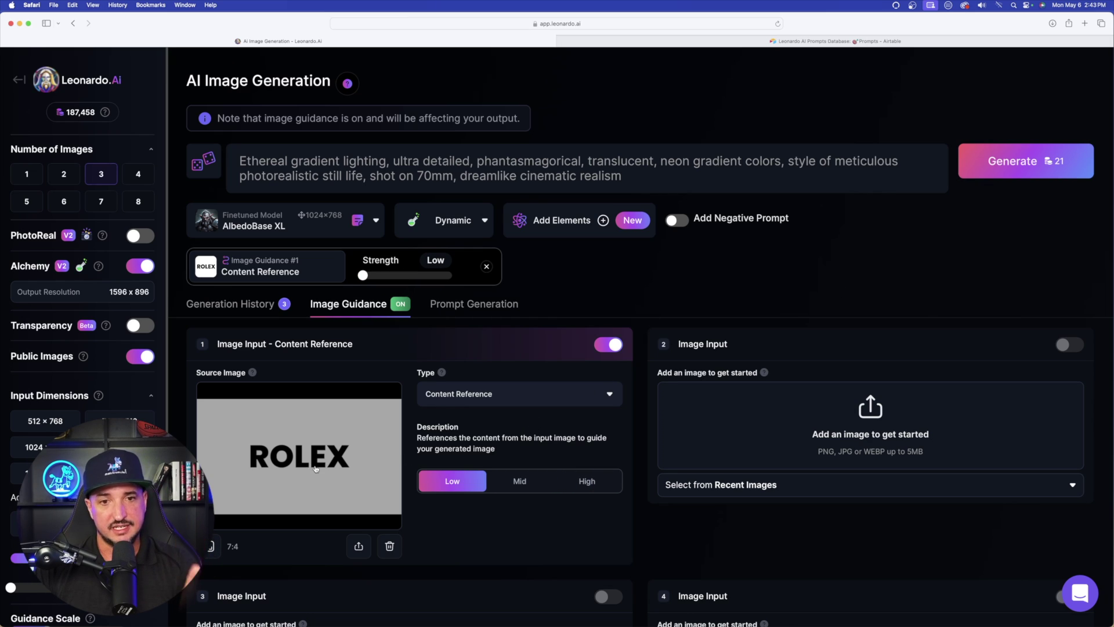
- Return the Content Reference to High and add the generated portrait of the woman with neon-lit wavy hair as a Style Reference
left_click(579, 483)
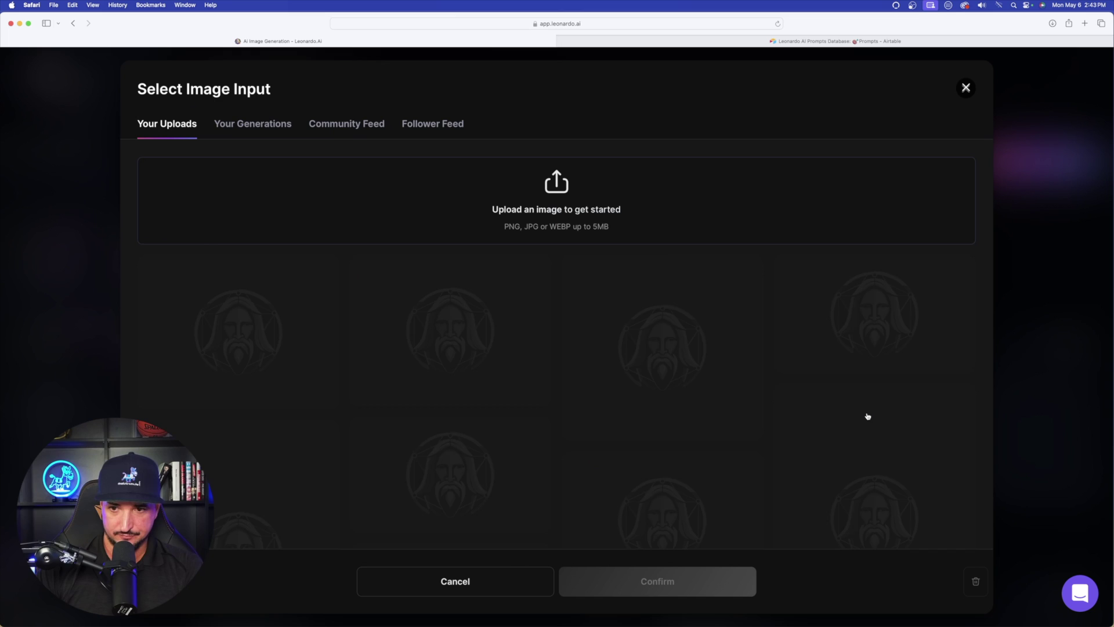
left_click(867, 423)
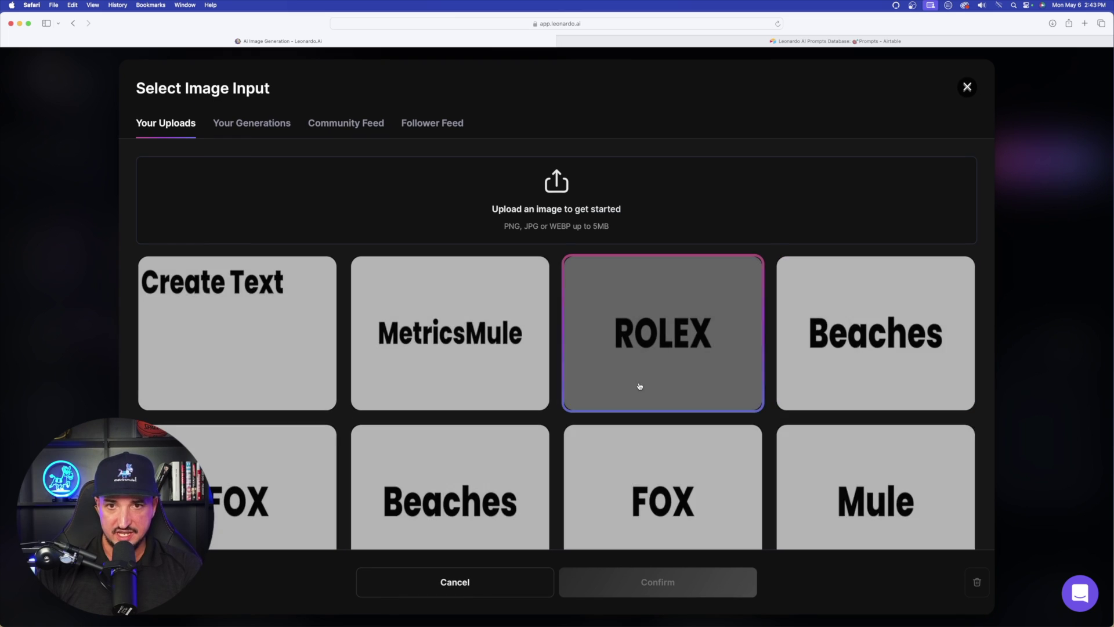
scroll(661, 354, "down", 10)
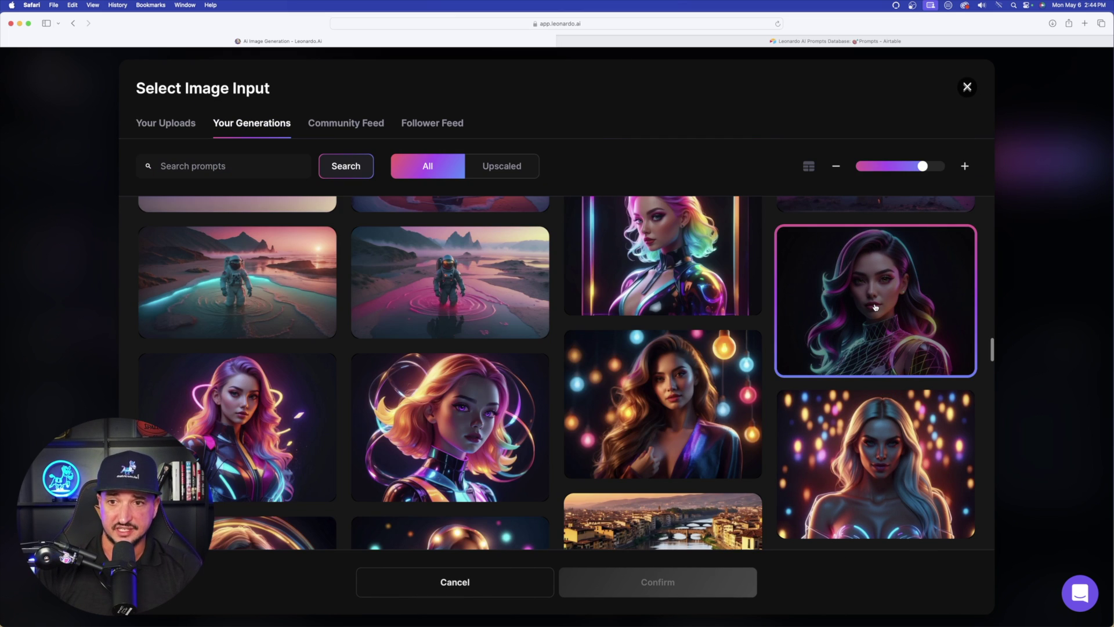
left_click(876, 298)
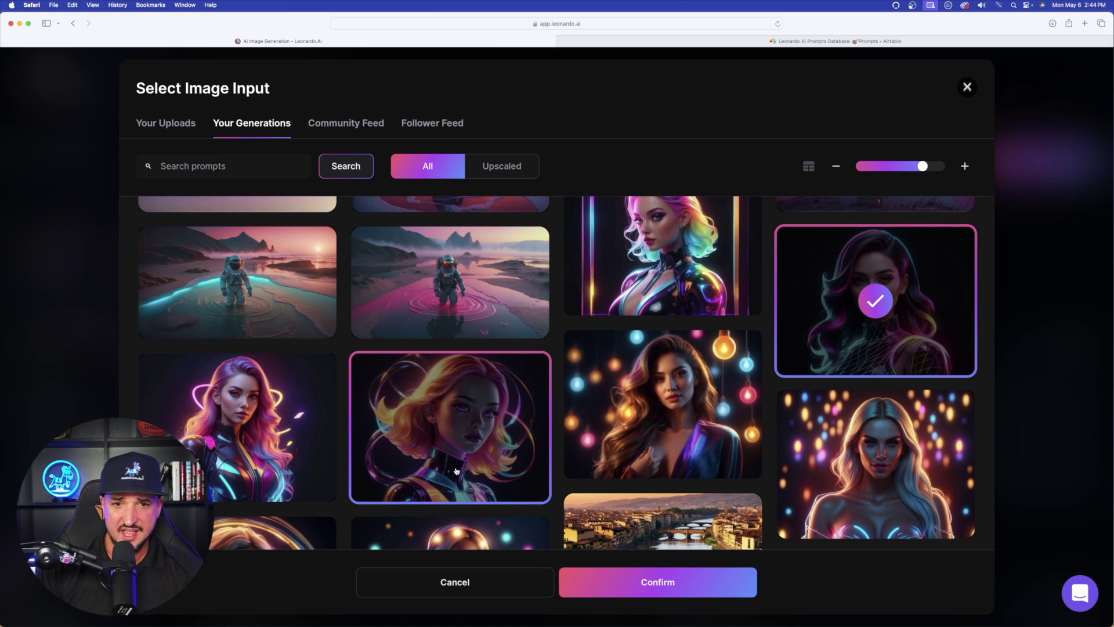
left_click(695, 587)
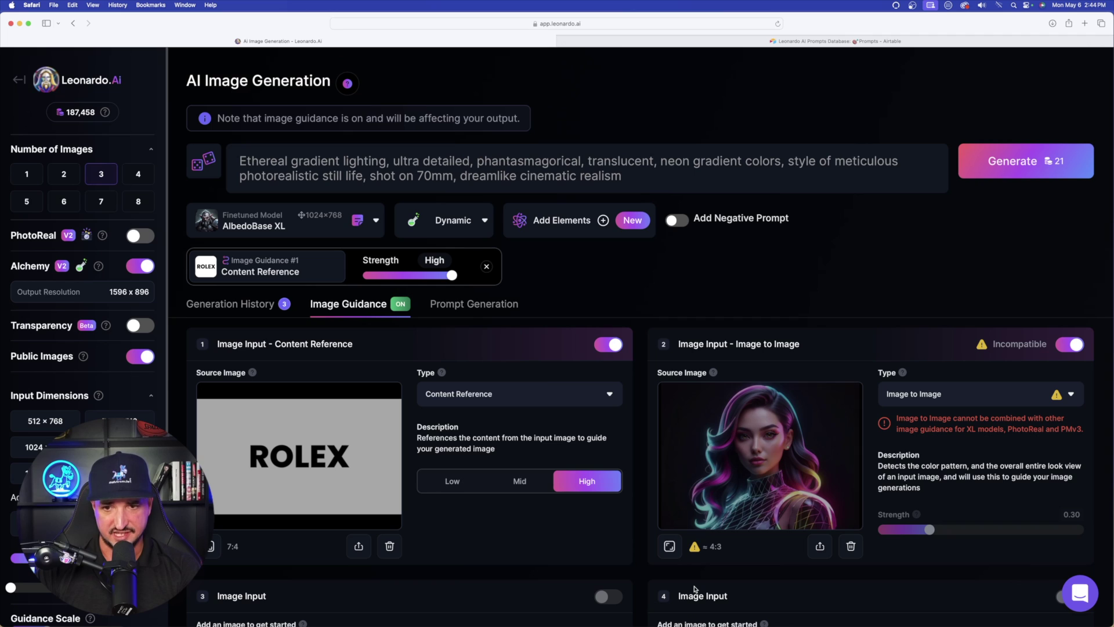
left_click(989, 395)
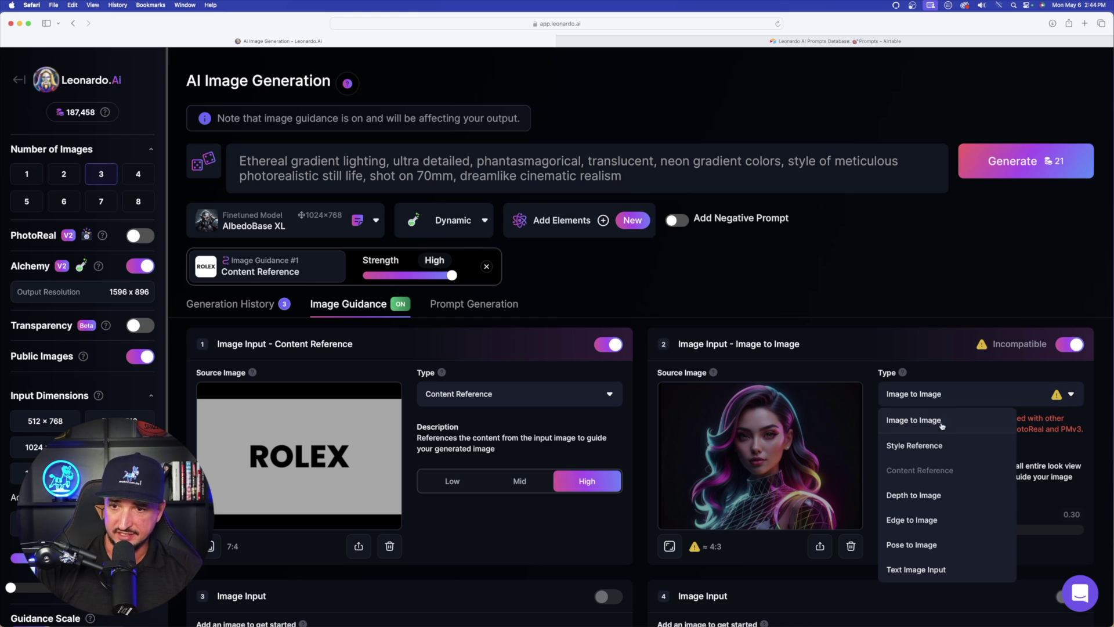
left_click(933, 446)
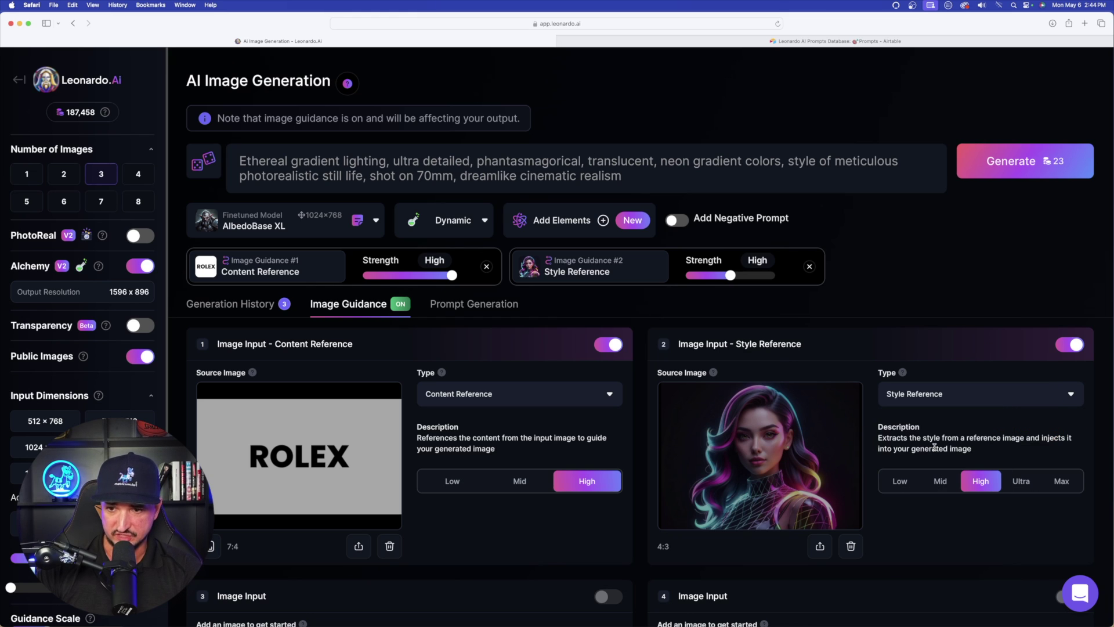
- Examine the first batch of ROLEX images in the generation results, comparing all three enlarged
scroll(783, 278, "down", 1)
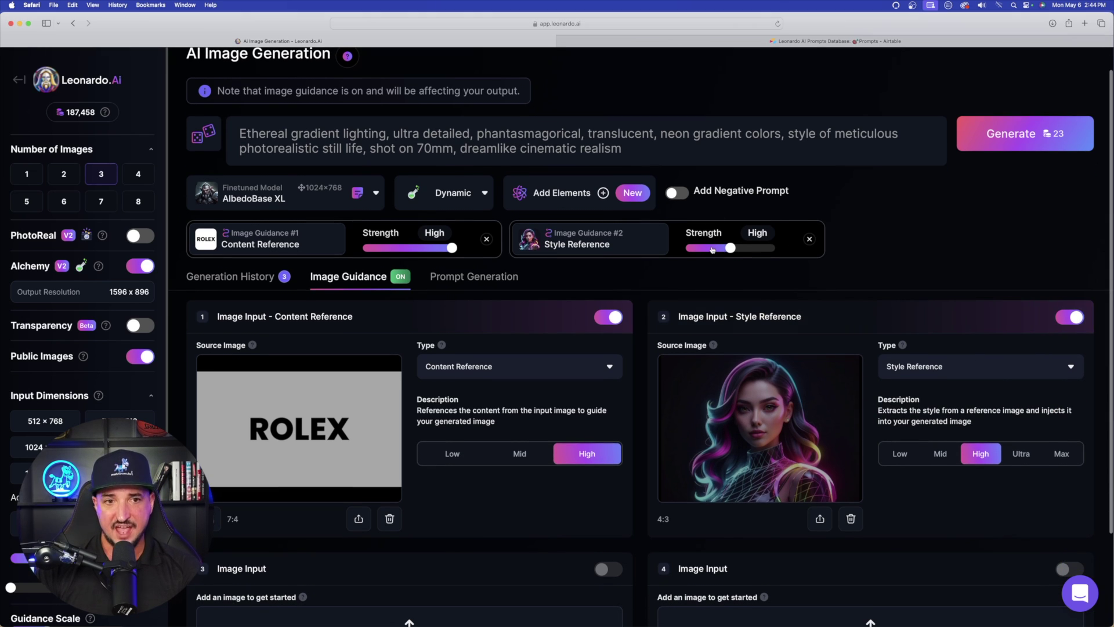
scroll(719, 241, "down", 2)
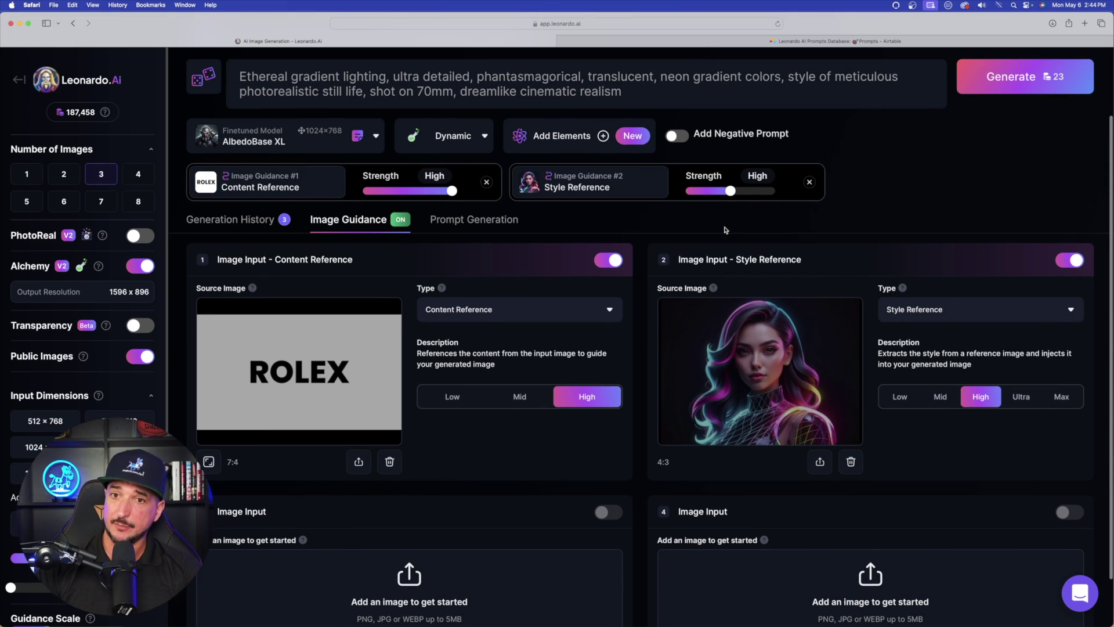
scroll(725, 233, "down", 2)
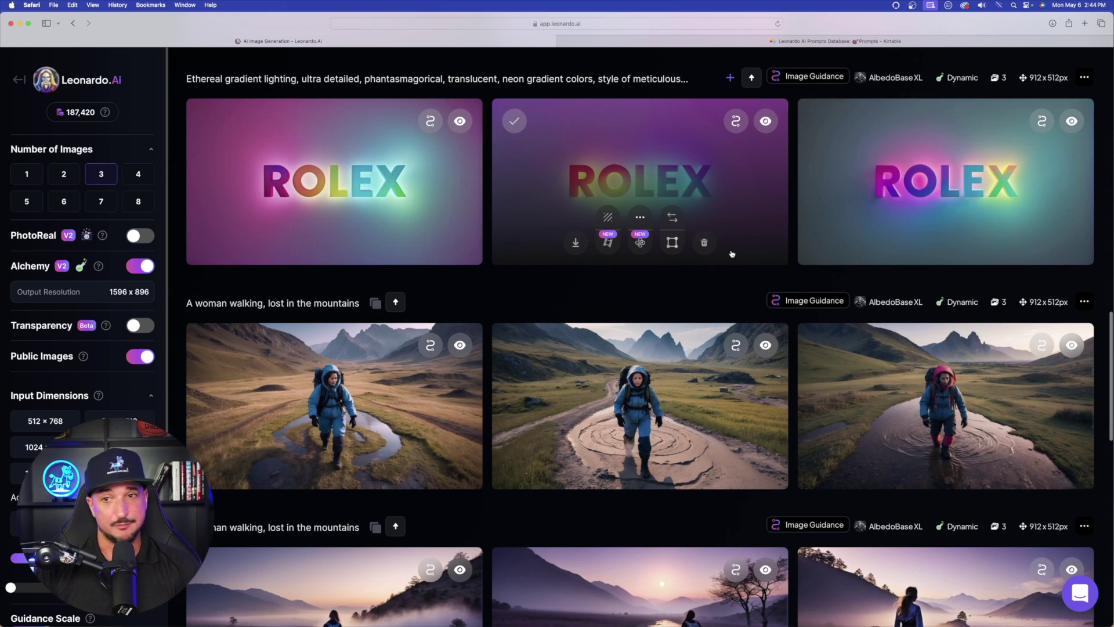
left_click(399, 183)
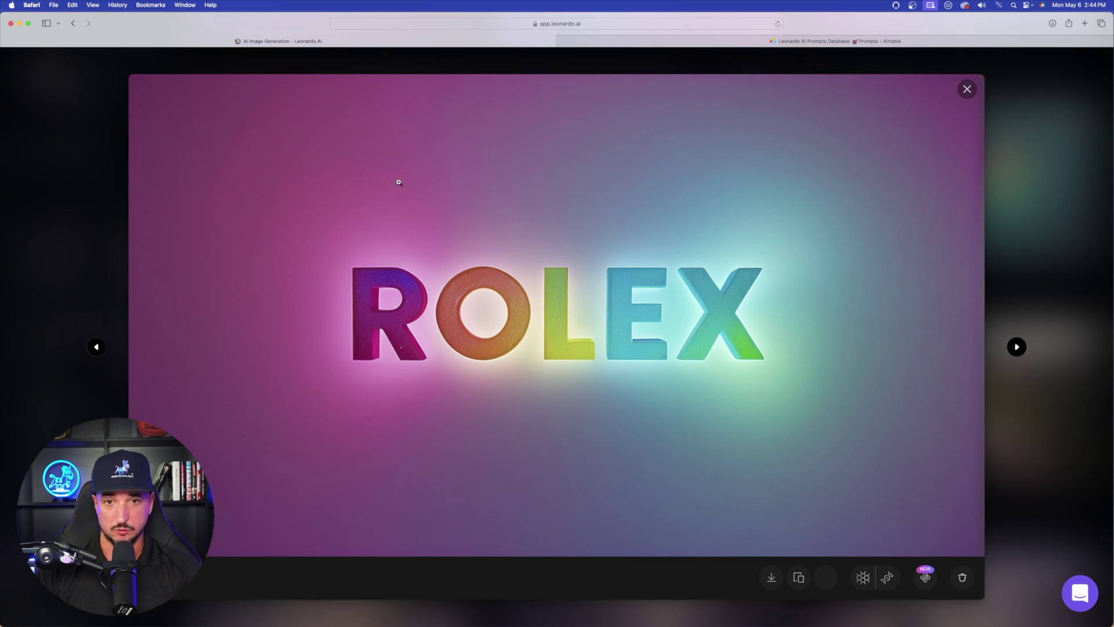
left_click(1016, 347)
left_click(1016, 348)
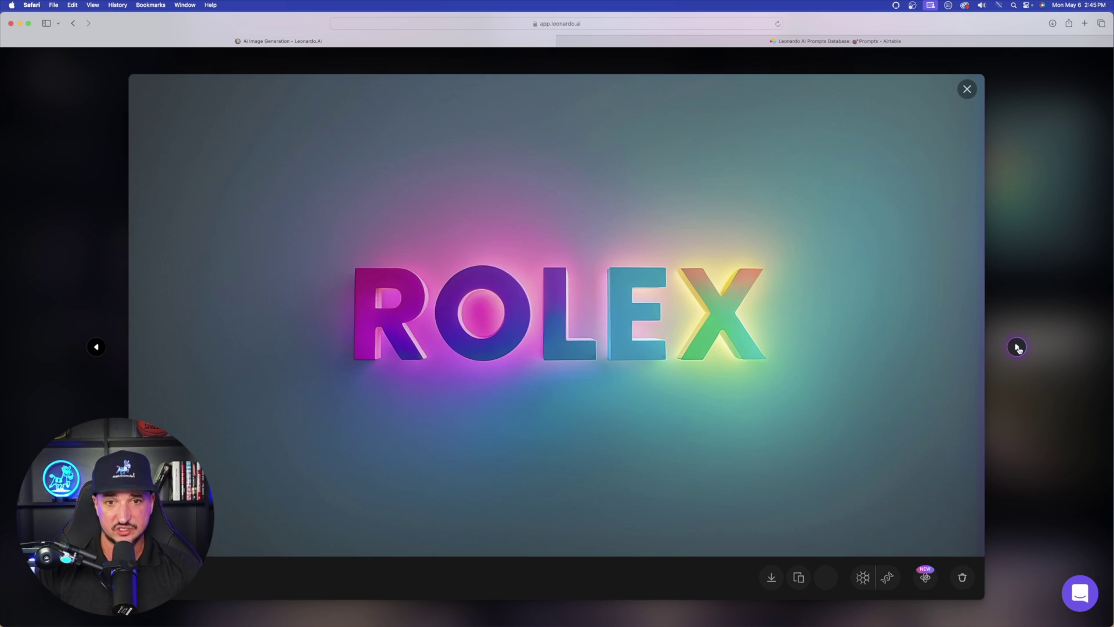
left_click(95, 347)
left_click(95, 347)
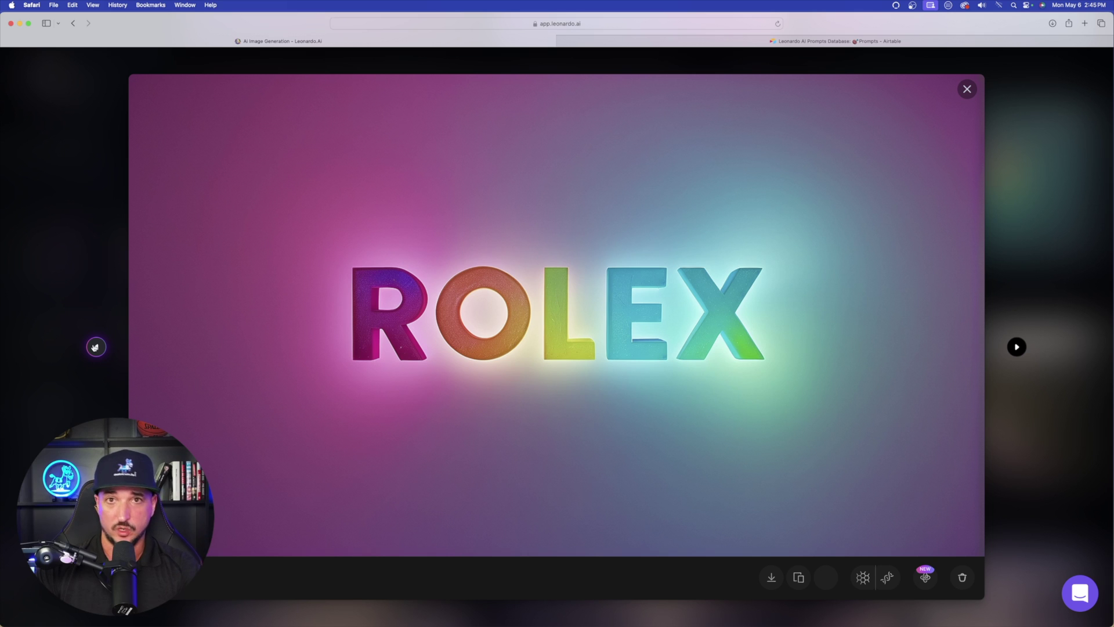
left_click(87, 286)
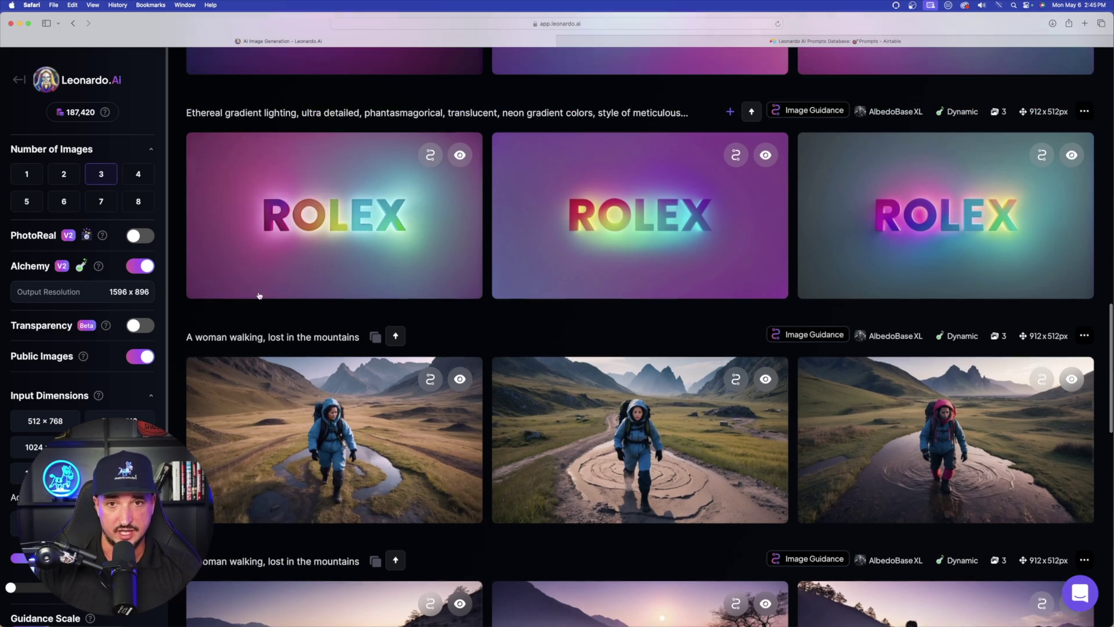
- Check the generation info of the dark blue and magenta ROLEX image and view enlarged images of the newer ROLEX batches
left_click(313, 232)
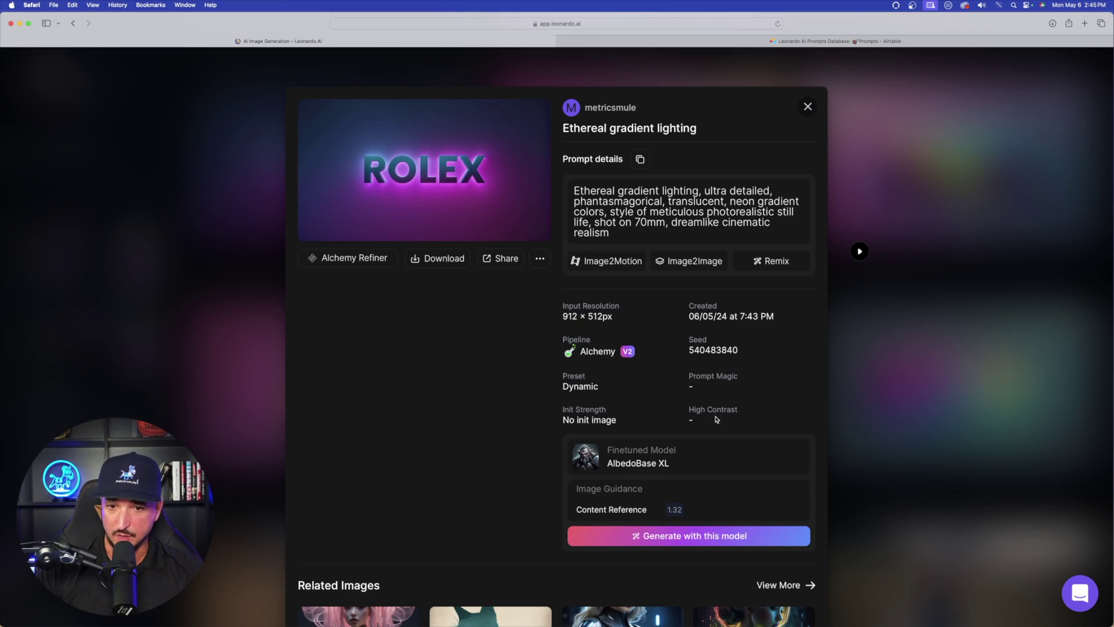
left_click(808, 106)
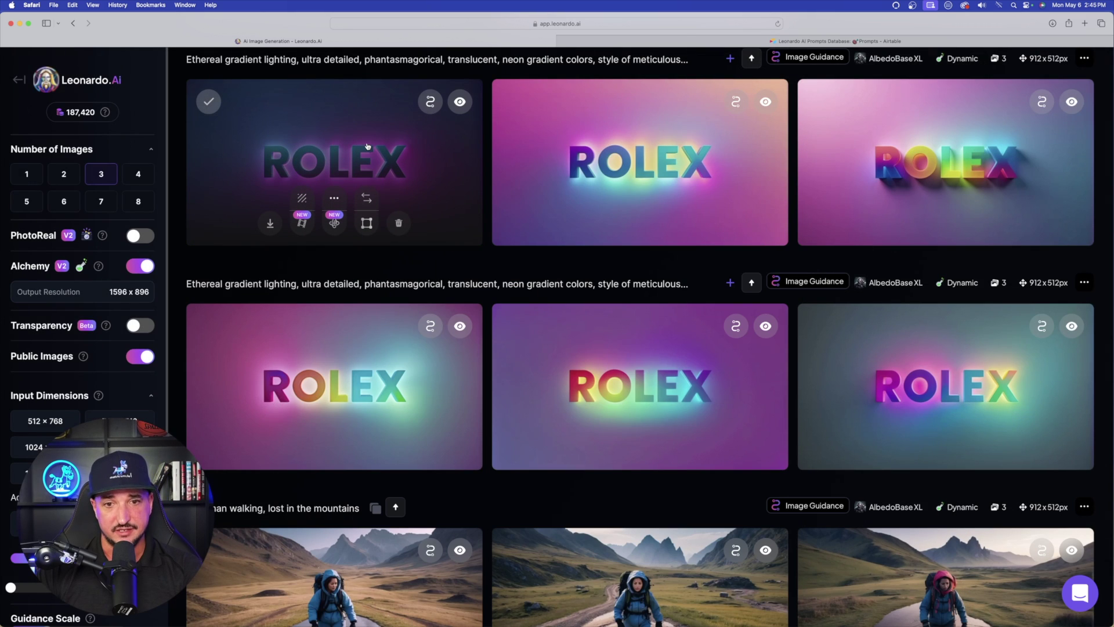
left_click(423, 182)
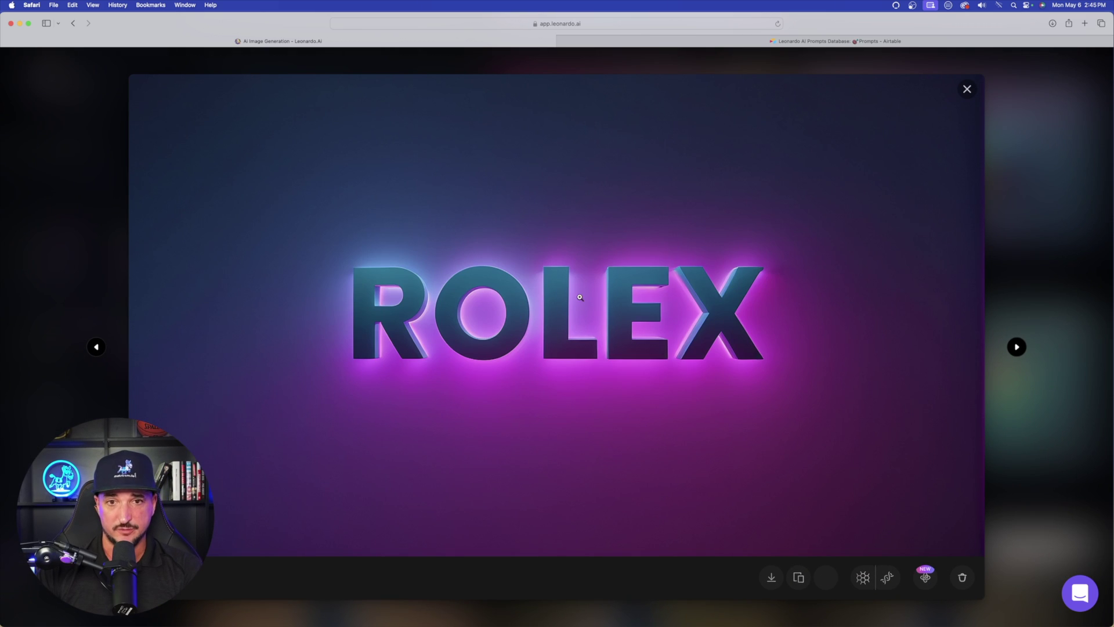
left_click(1017, 347)
left_click(1016, 347)
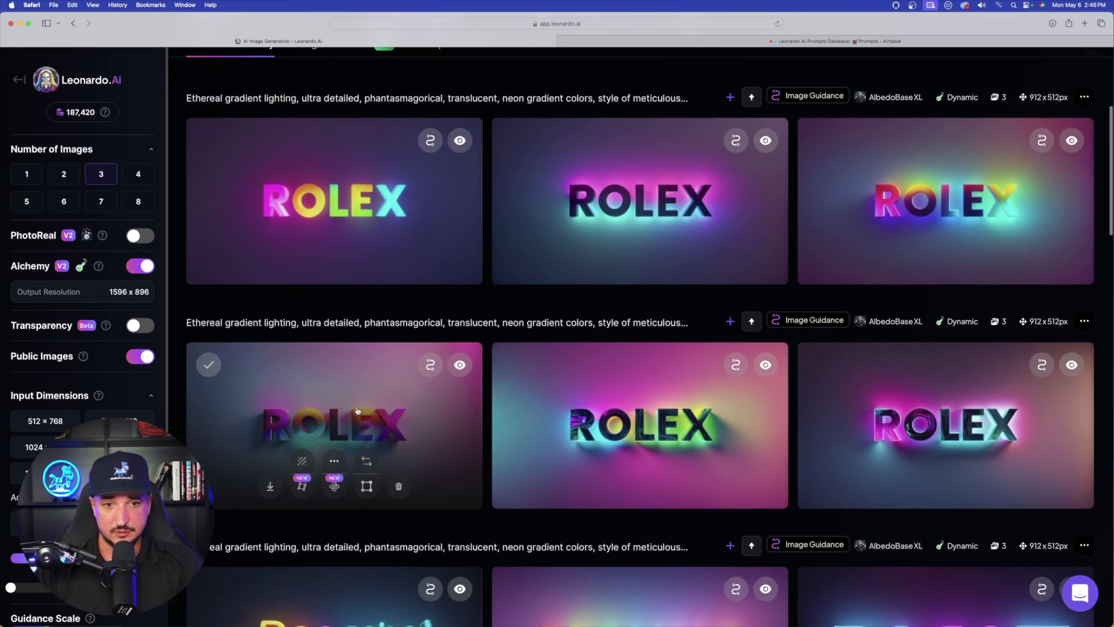
left_click(357, 412)
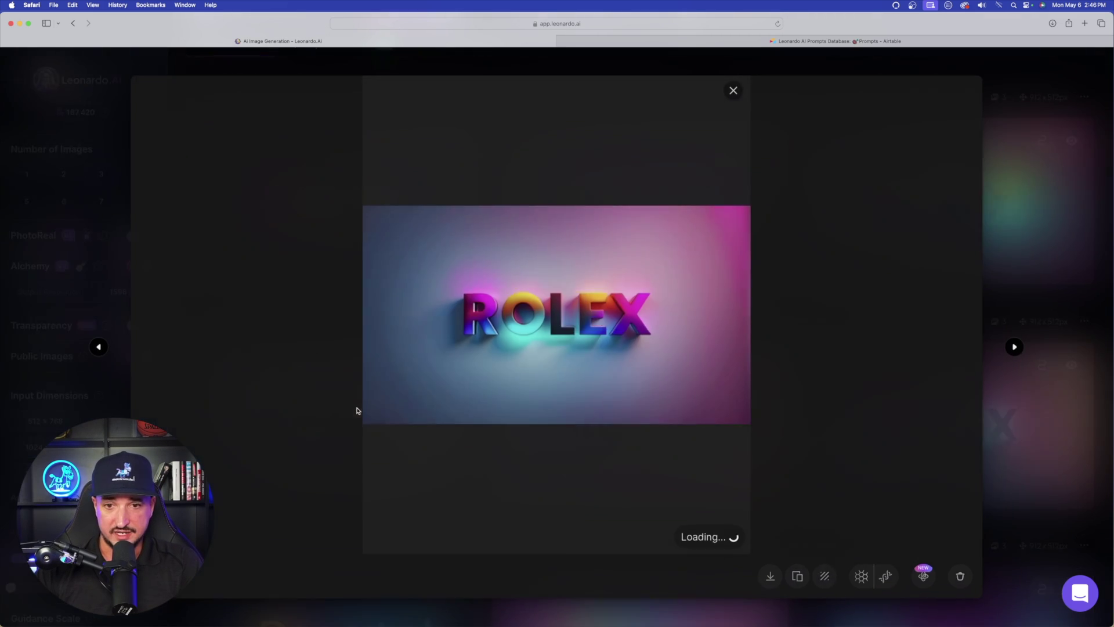
left_click(1016, 348)
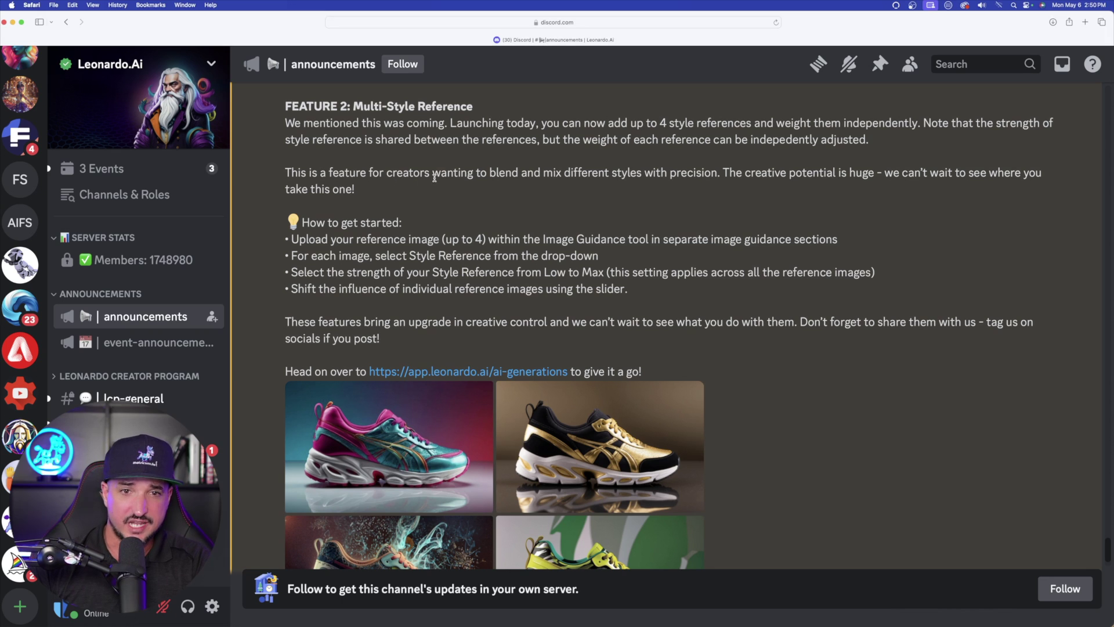
- Read the Multi-Style Reference announcement on blending styles and its getting-started instructions on strength and individual influence
left_click_drag(432, 174, 632, 188)
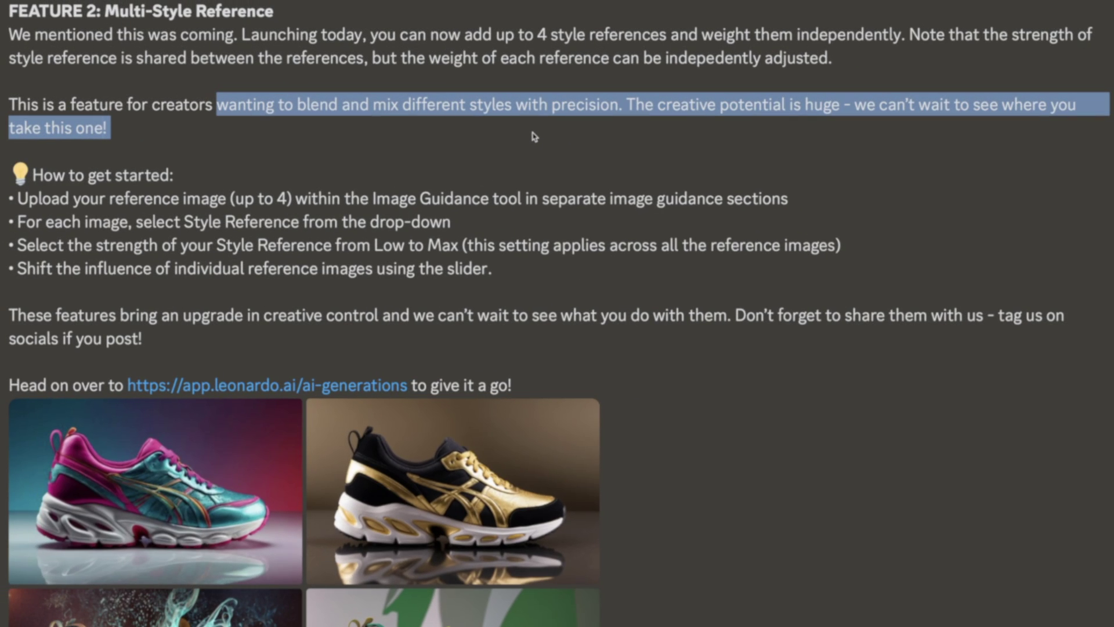
left_click(562, 142)
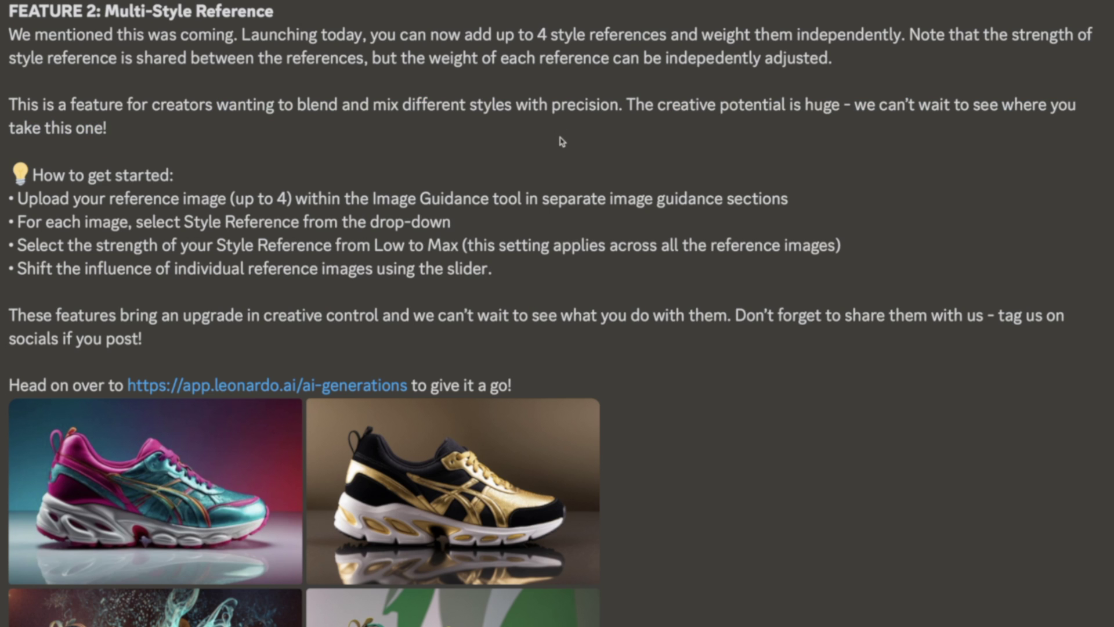
scroll(286, 176, "down", 2)
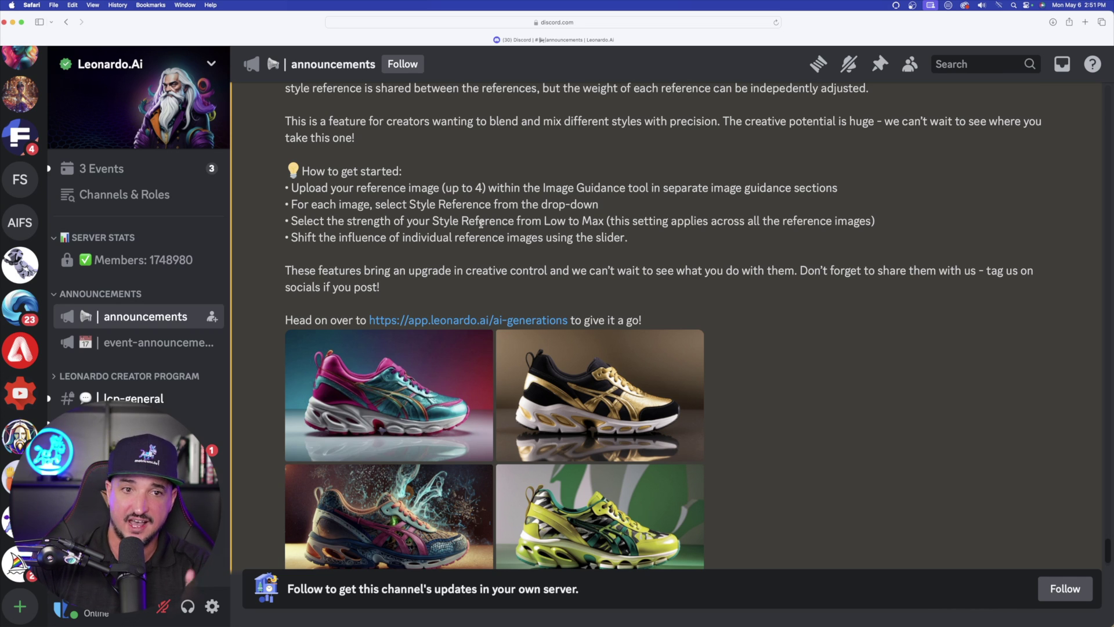
left_click_drag(291, 238, 607, 239)
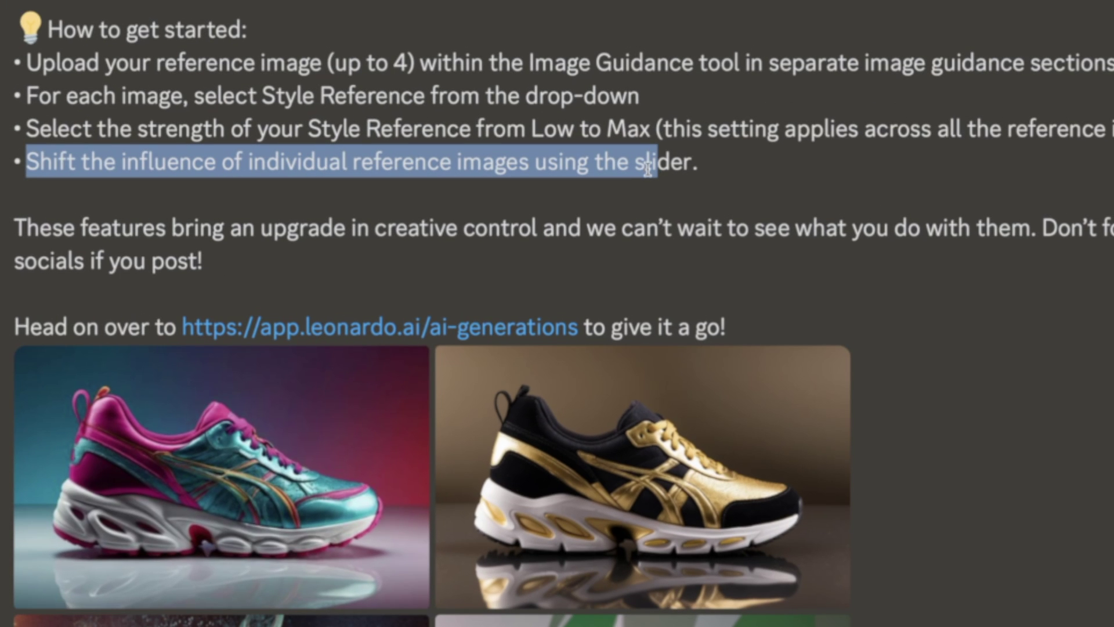
left_click(789, 168)
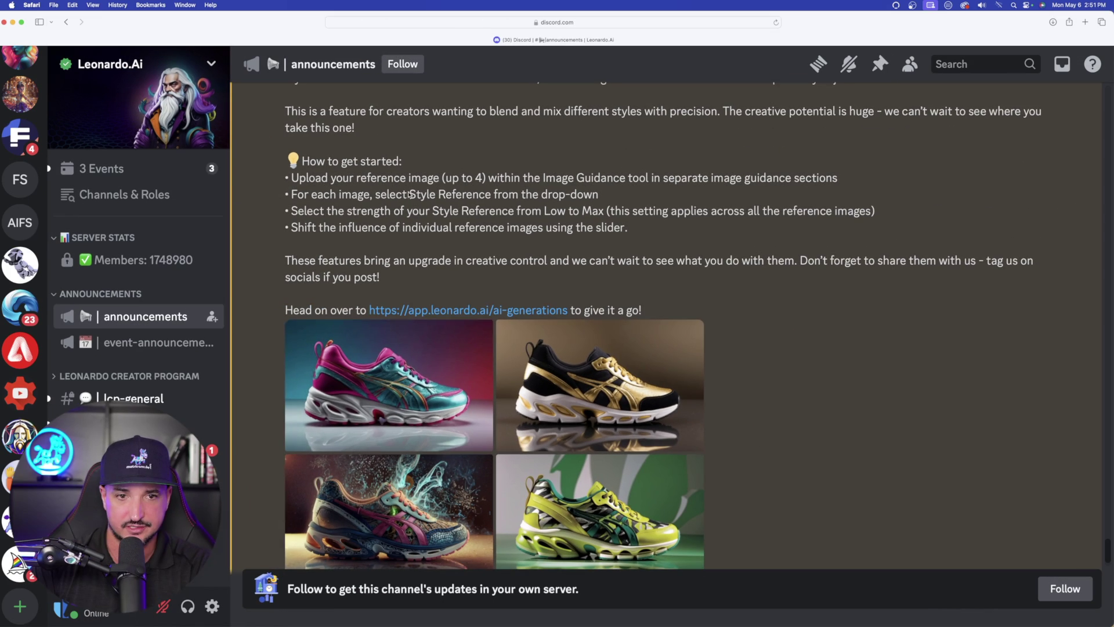
- View the announcement's example sneaker images enlarged one after another, including the black-and-gold and the ornate smoky ones
scroll(410, 195, "down", 3)
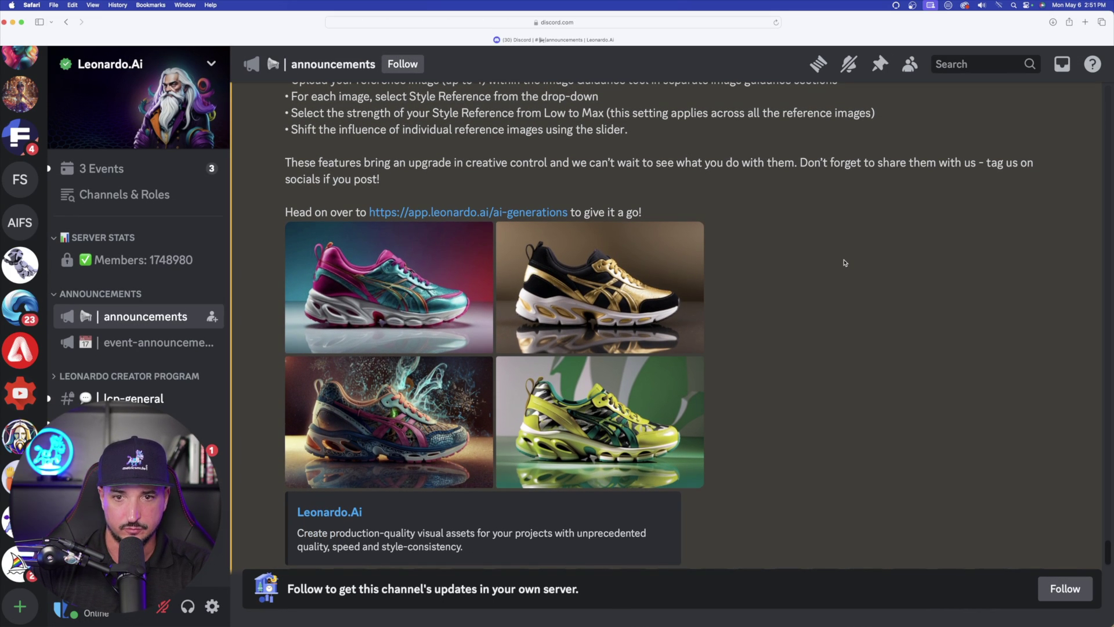
left_click(415, 343)
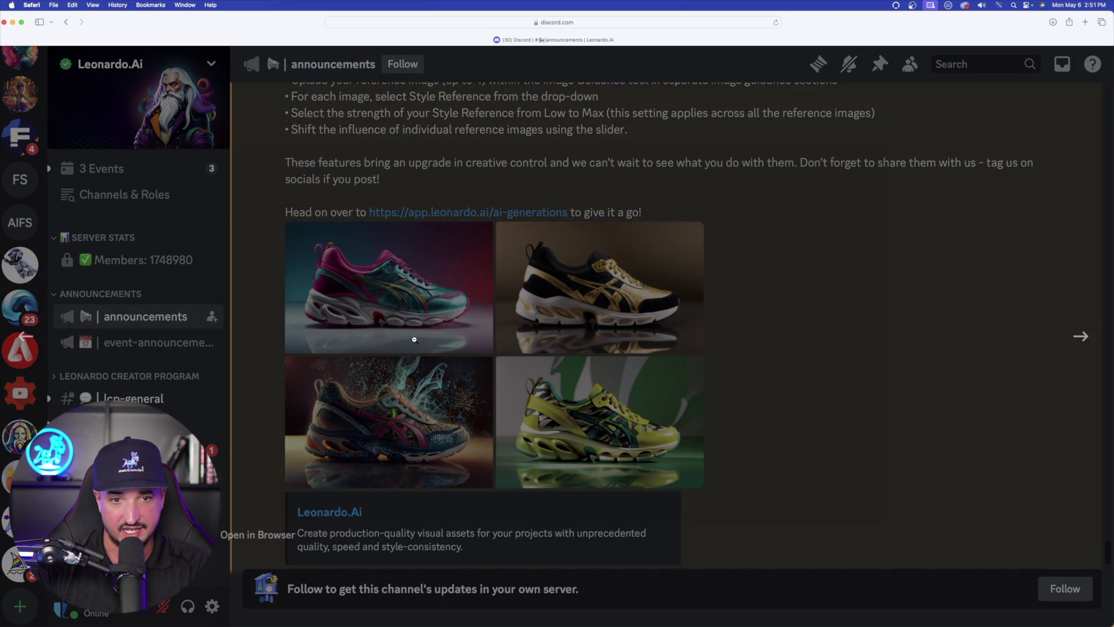
left_click(1090, 337)
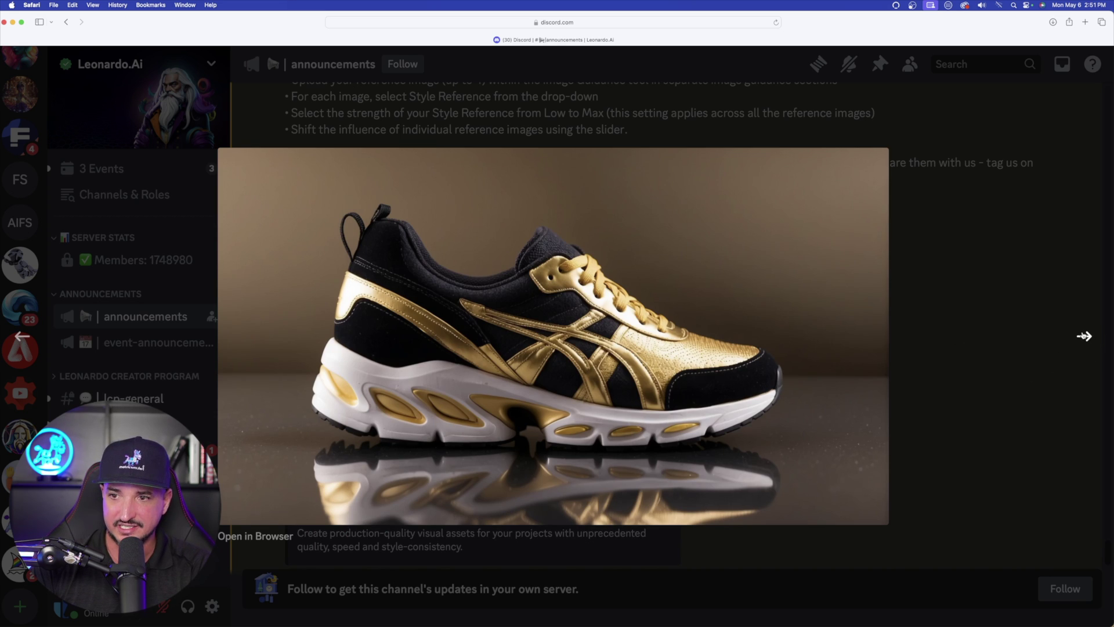
left_click(1083, 336)
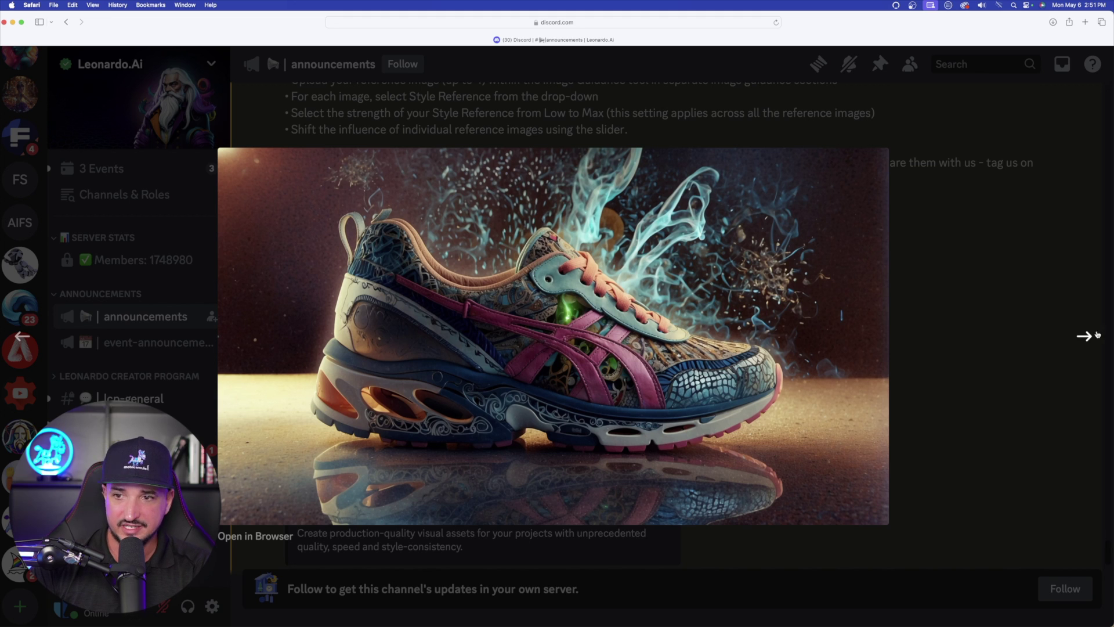
key("Escape")
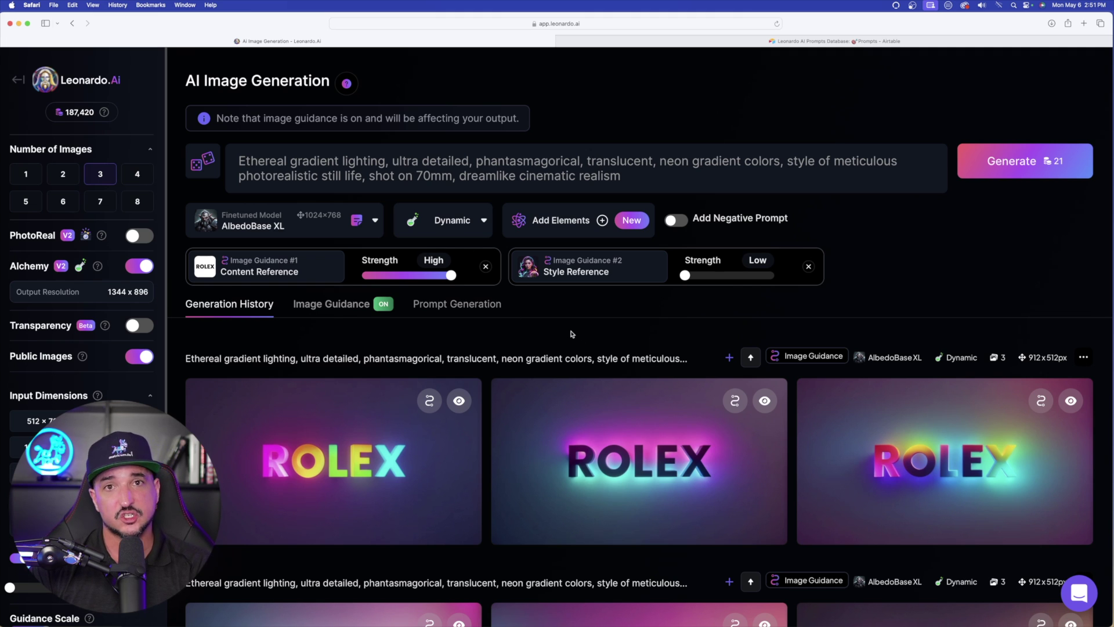
- Switch to the Leonardo AI Prompts Database in Airtable, search for SHOE and download the neon blue-and-pink Nike high-top image
key("ctrl+Left")
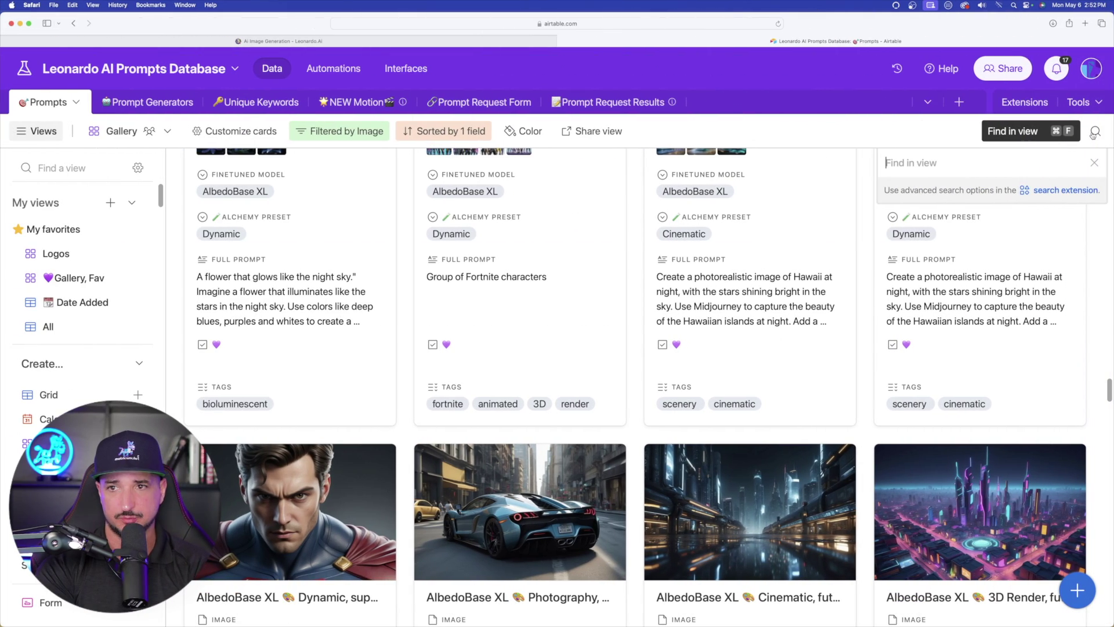
type("SHOE")
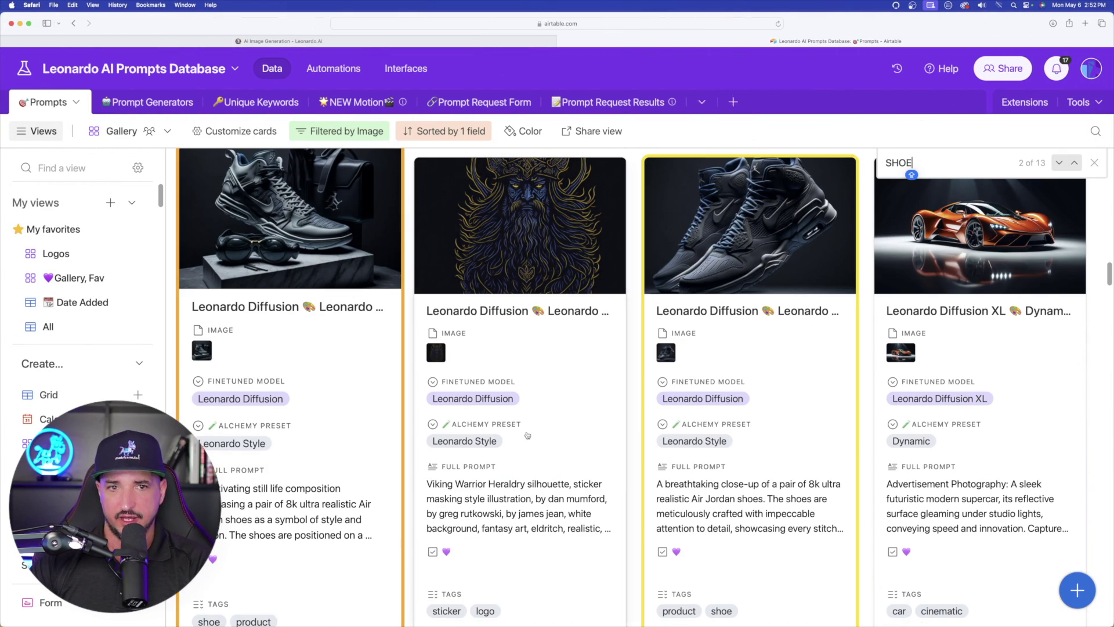
left_click(1057, 164)
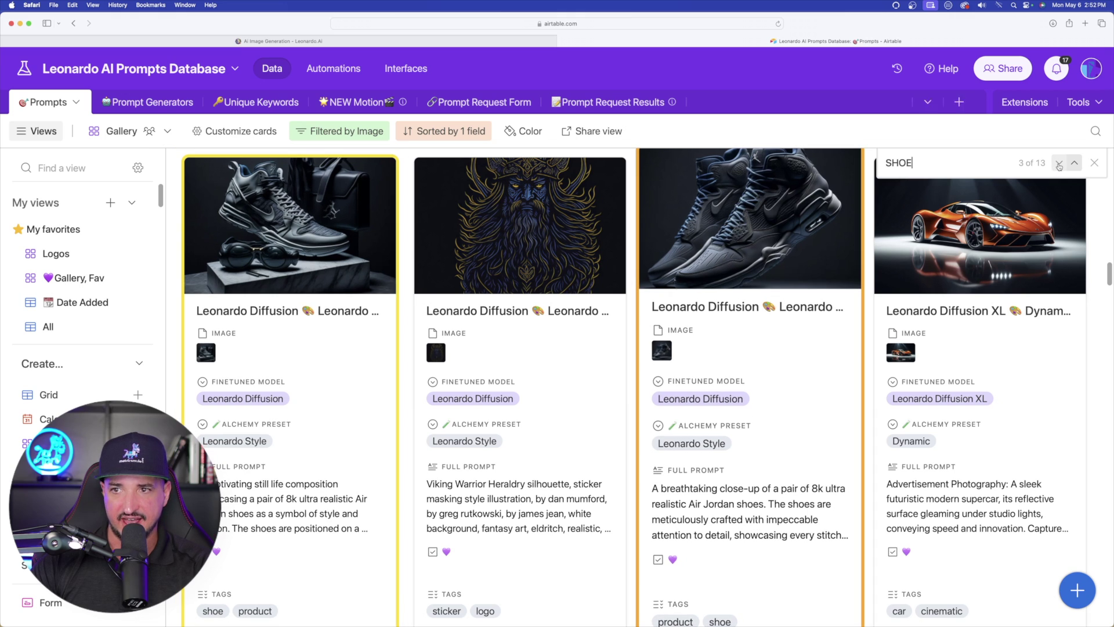
left_click(1057, 165)
left_click(1057, 165)
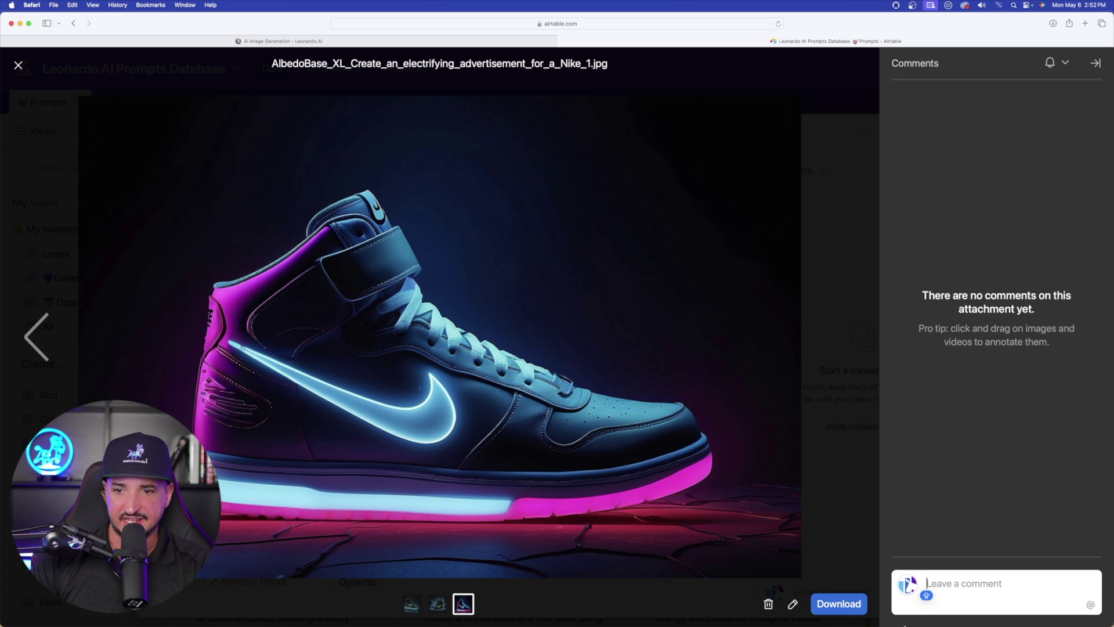
left_click(853, 606)
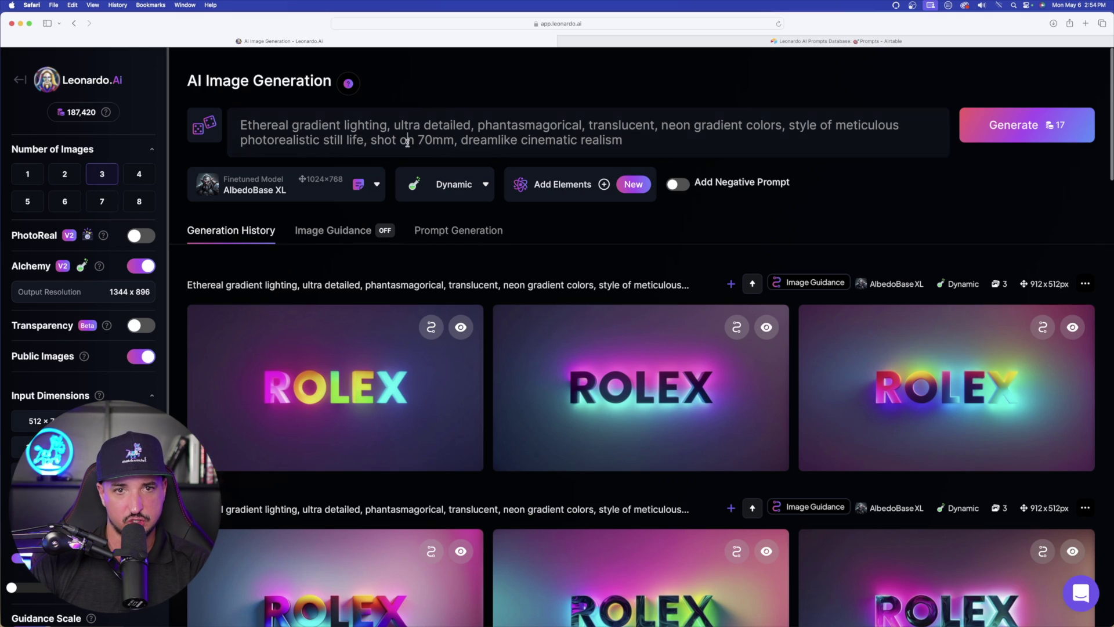
- In Leonardo AI, clear the old prompt and delete the ROLEX and portrait images from Image Guidance
key("super+a")
key("BackSpace")
left_click(337, 216)
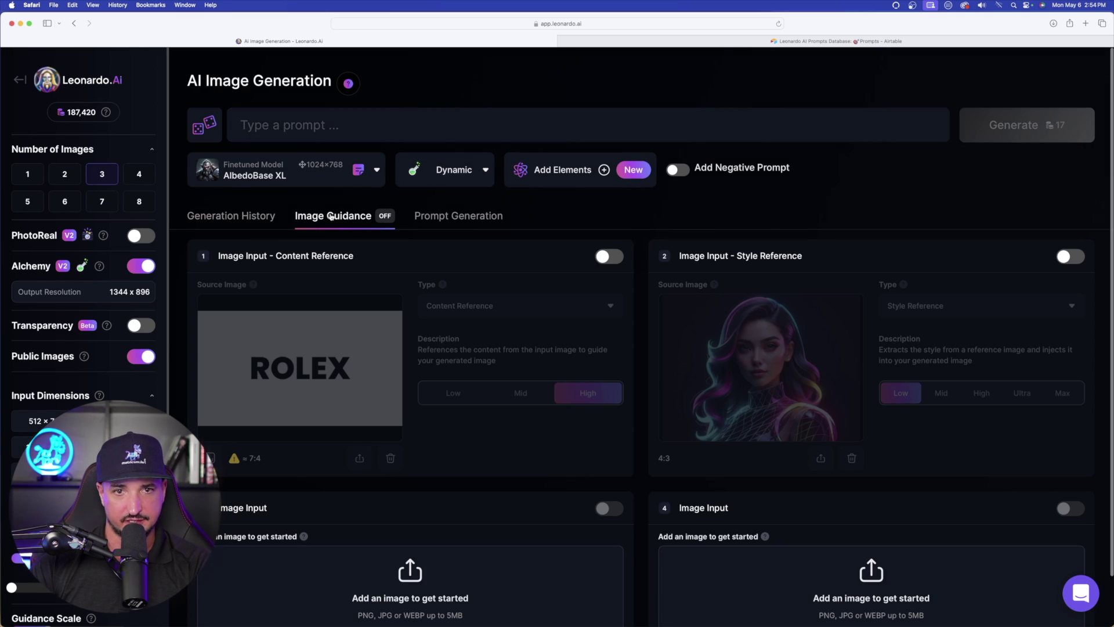
left_click(603, 257)
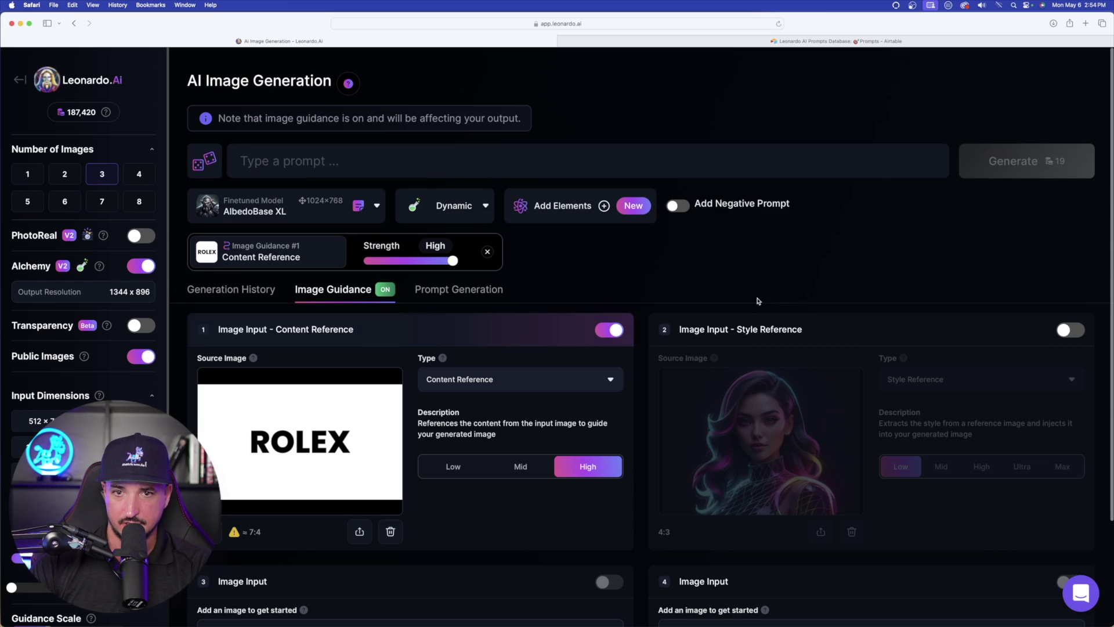
left_click(1071, 330)
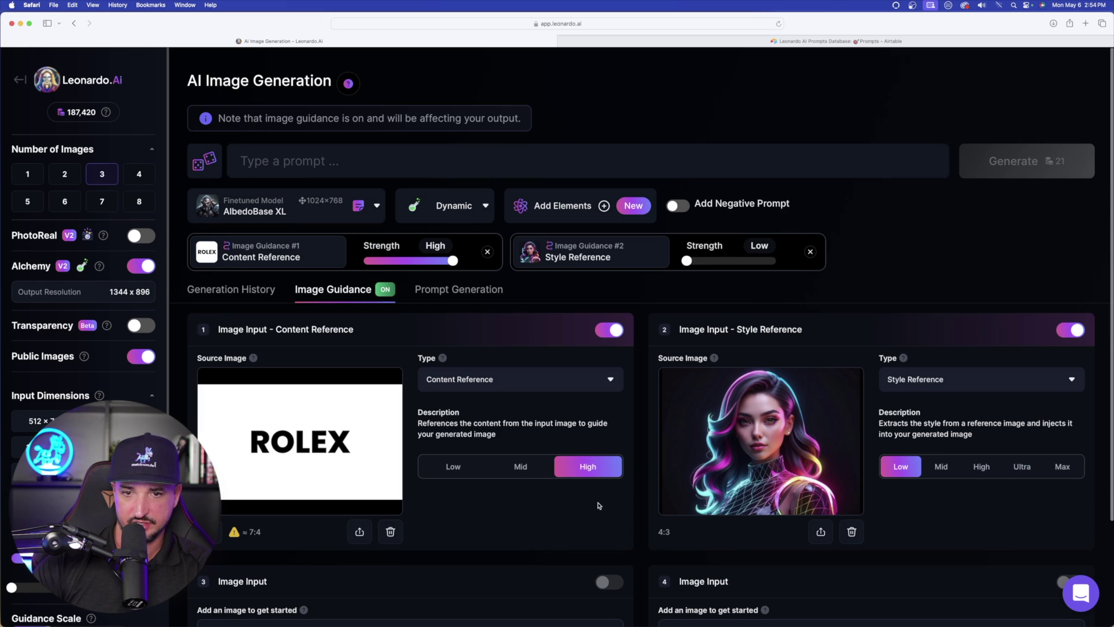
left_click(390, 531)
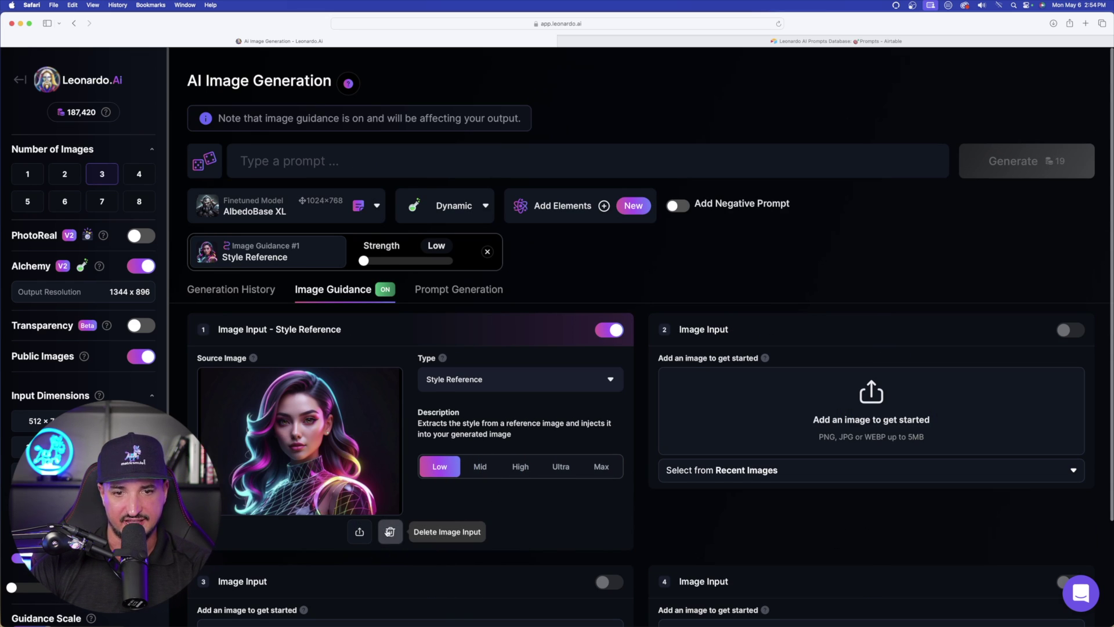
left_click(390, 531)
- Set the white and red sneaker image to Style Reference and upload the neon Nike high-top as the second image input
left_click(499, 380)
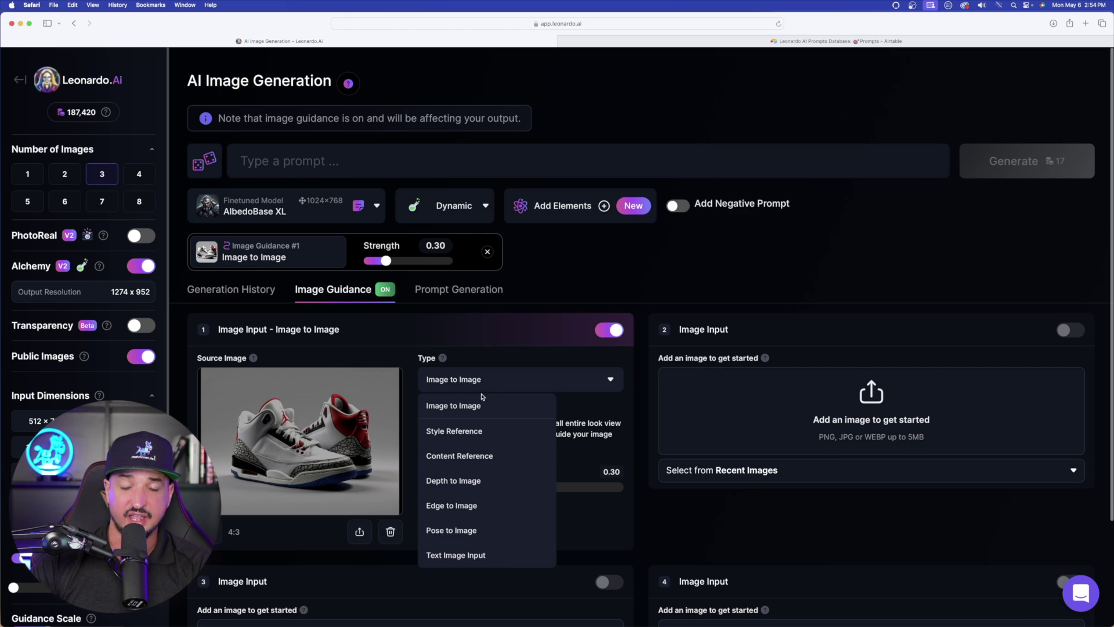
left_click(455, 431)
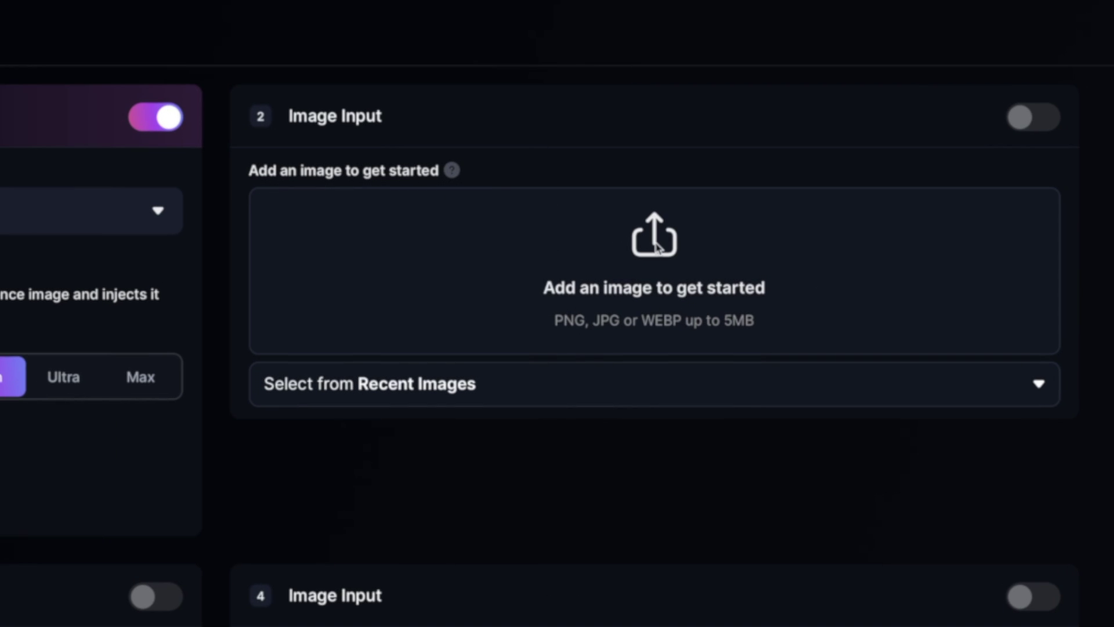
left_click(654, 251)
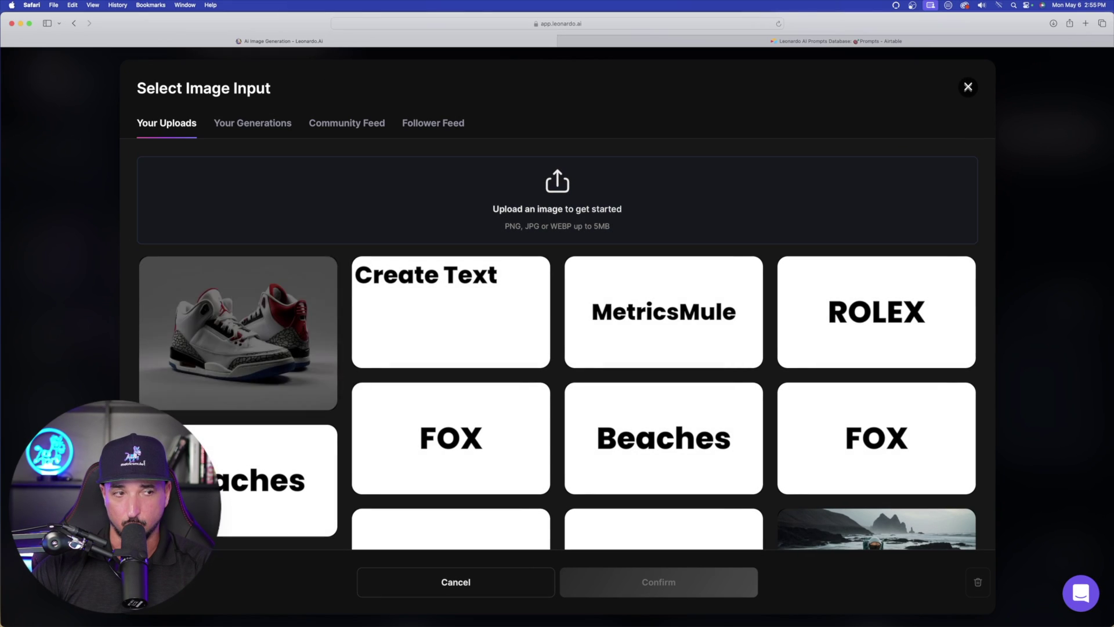
left_click_drag(572, 192, 548, 194)
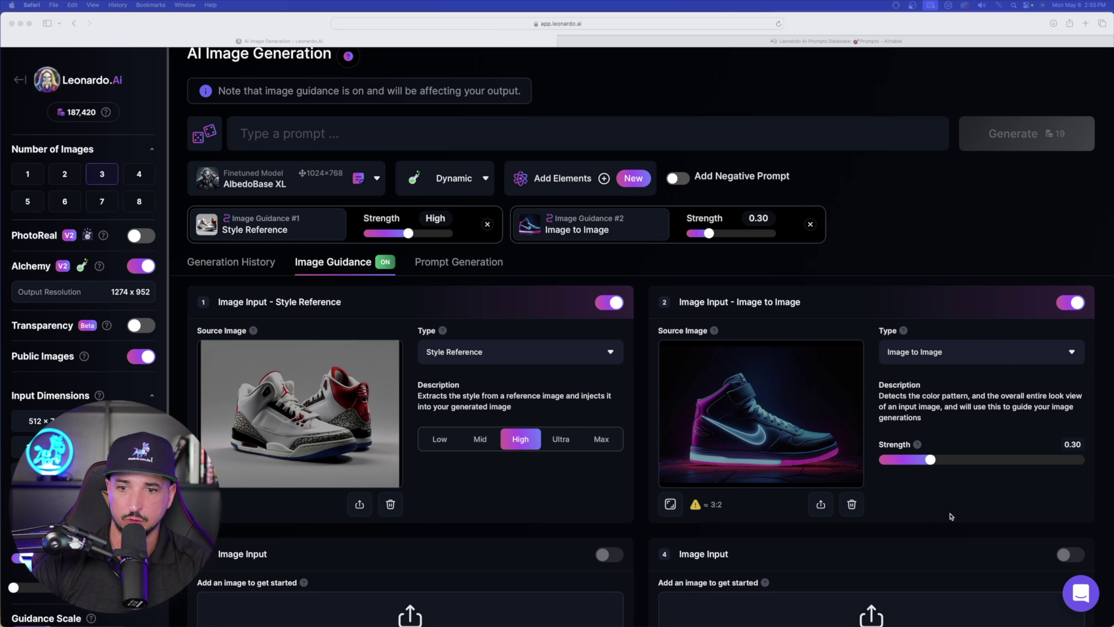
- Match the dimensions to the neon shoe image's 3:2 ratio and set its guidance type to Style Reference
left_click(672, 508)
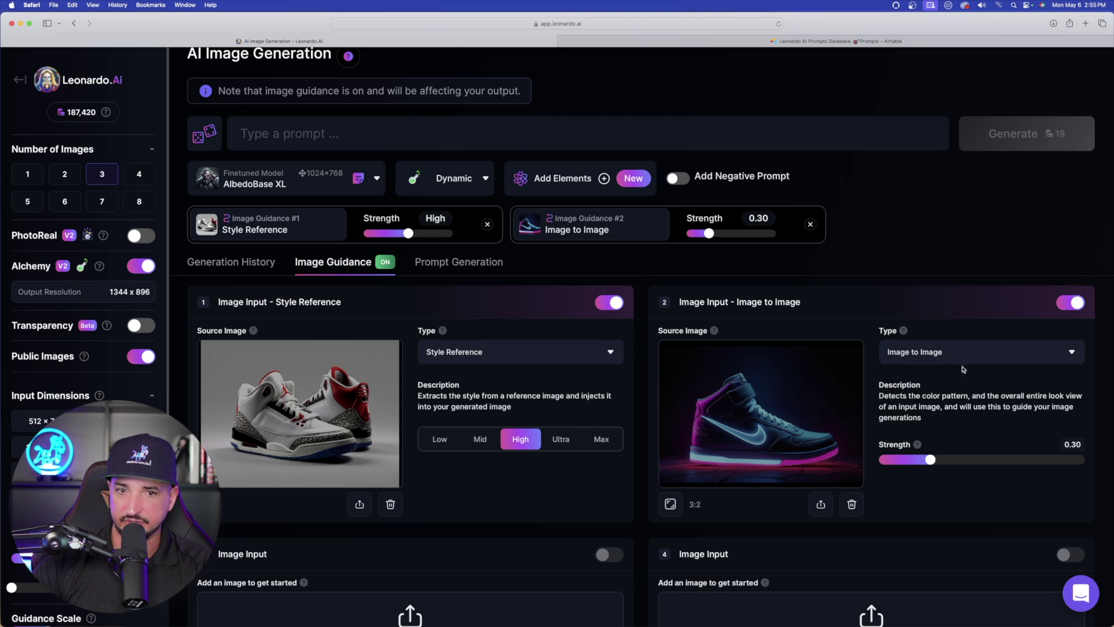
left_click(982, 355)
left_click(938, 403)
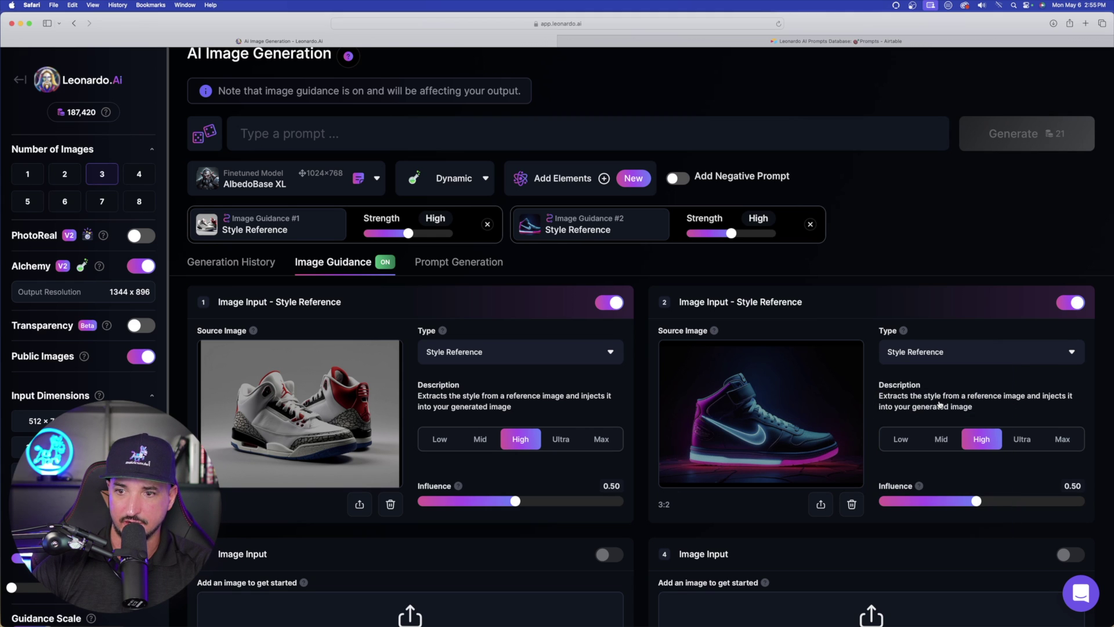
- Try the shared Style Reference strength of the two sneaker images at Ultra and Low, returning it to High
scroll(945, 418, "up", 1)
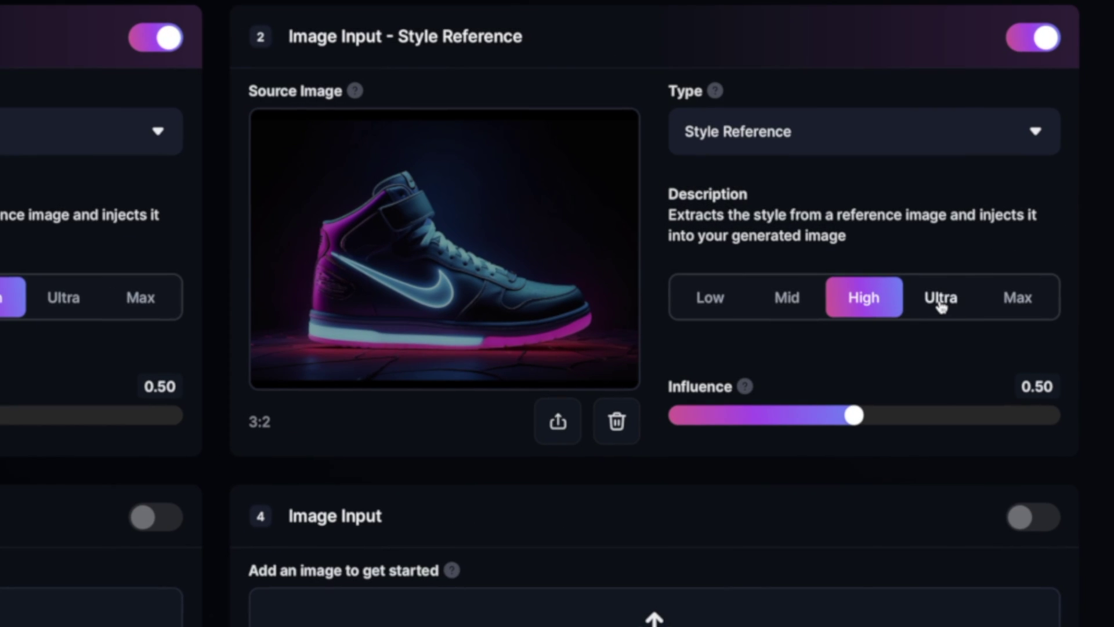
left_click(1022, 452)
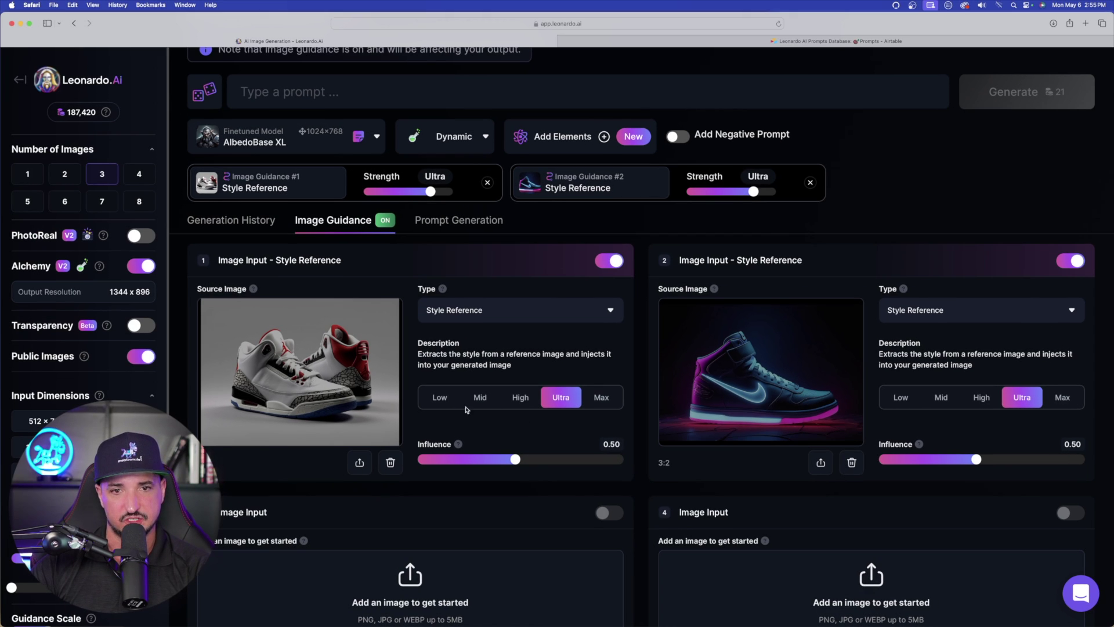
left_click(519, 399)
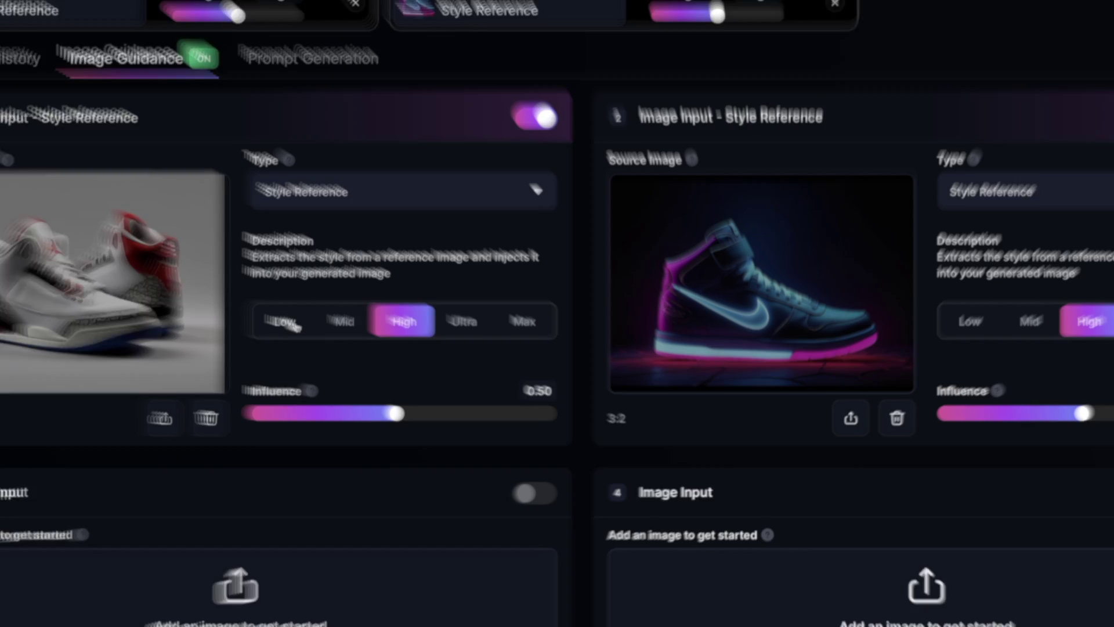
left_click(294, 323)
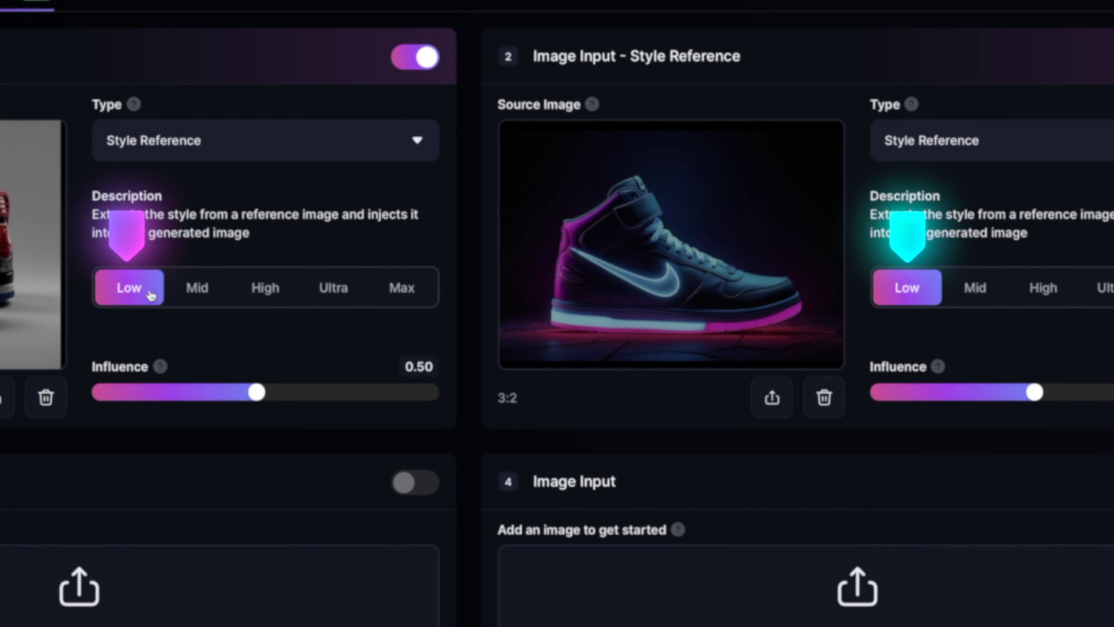
left_click(351, 323)
left_click(252, 290)
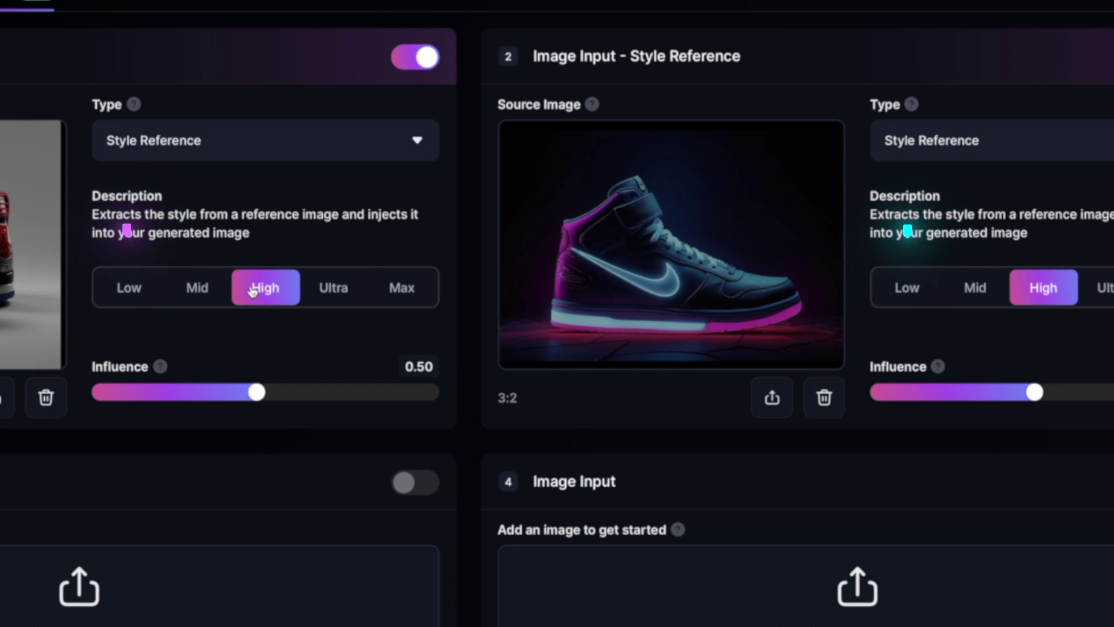
left_click(334, 289)
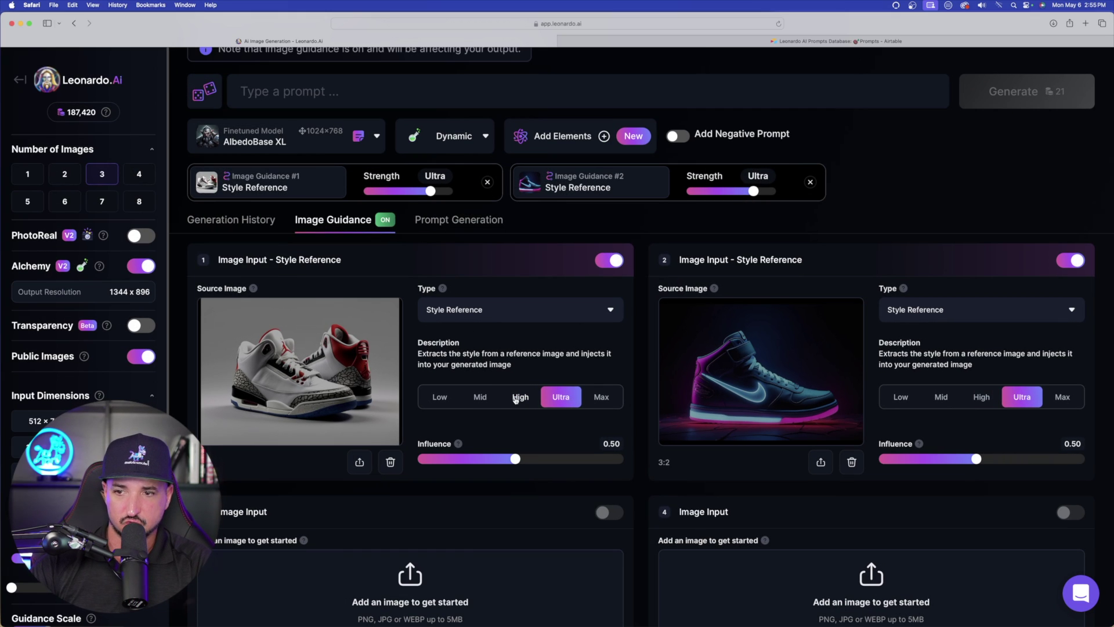
left_click(981, 397)
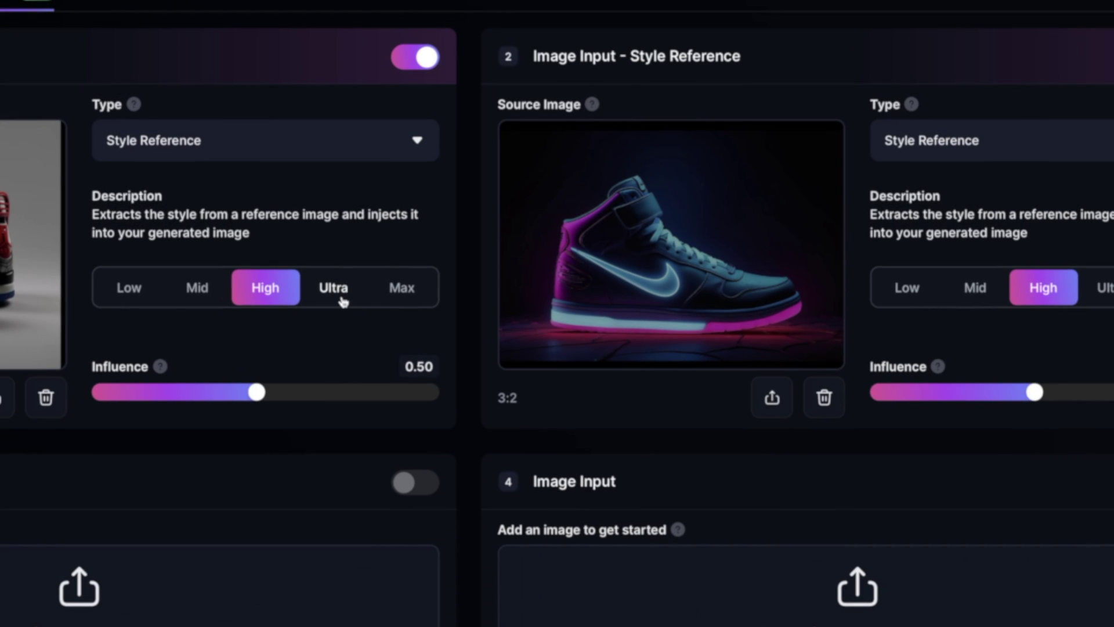
left_click(347, 295)
left_click(277, 295)
left_click(340, 291)
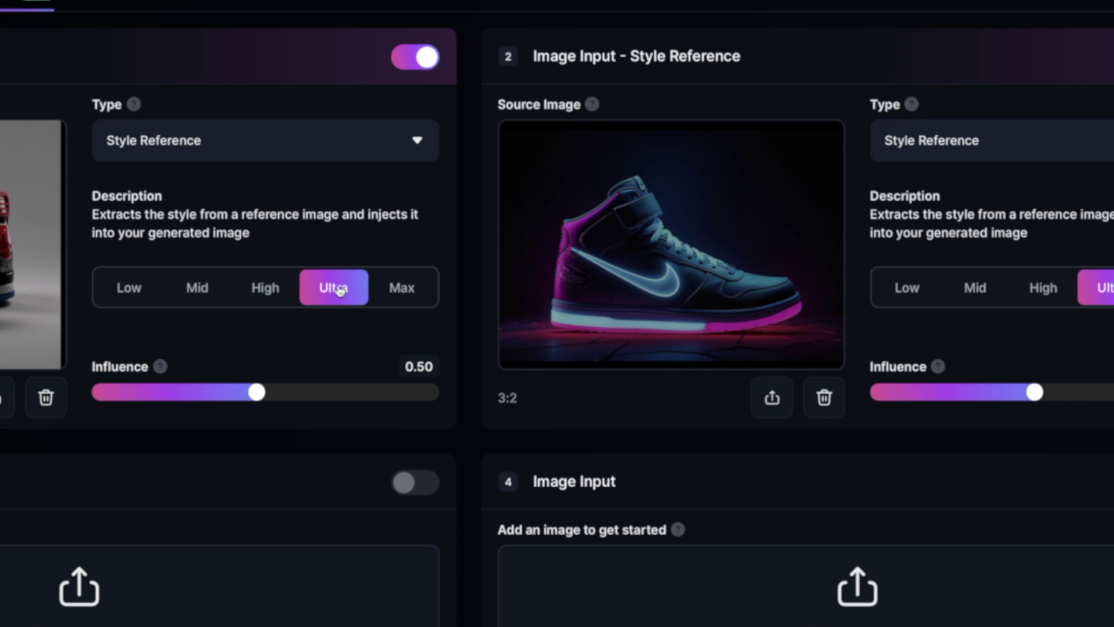
left_click(266, 294)
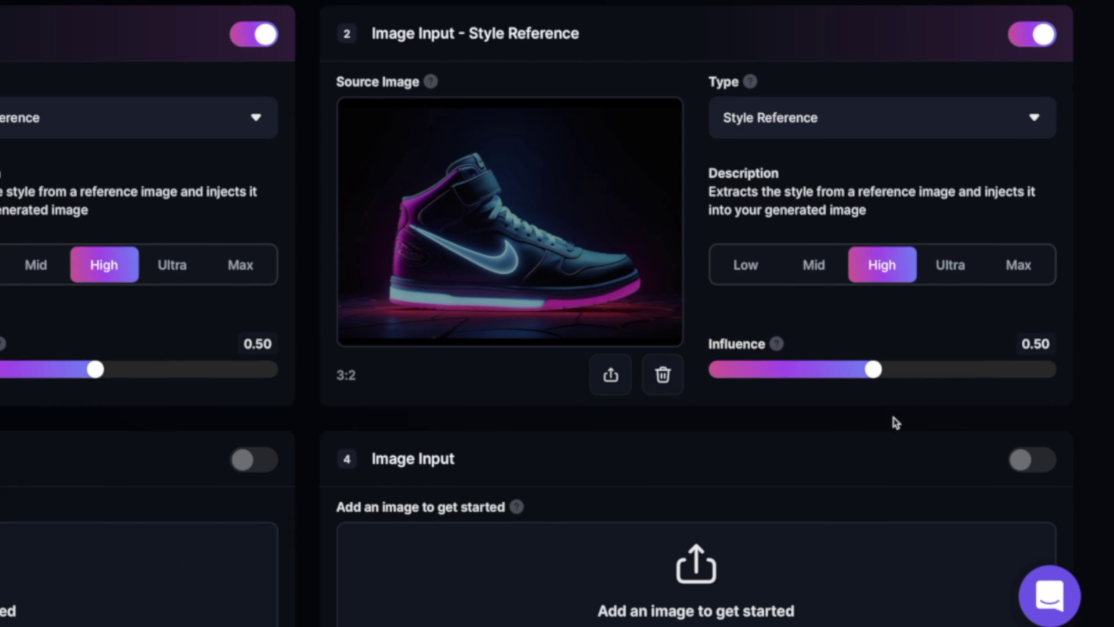
mouse_move(919, 445)
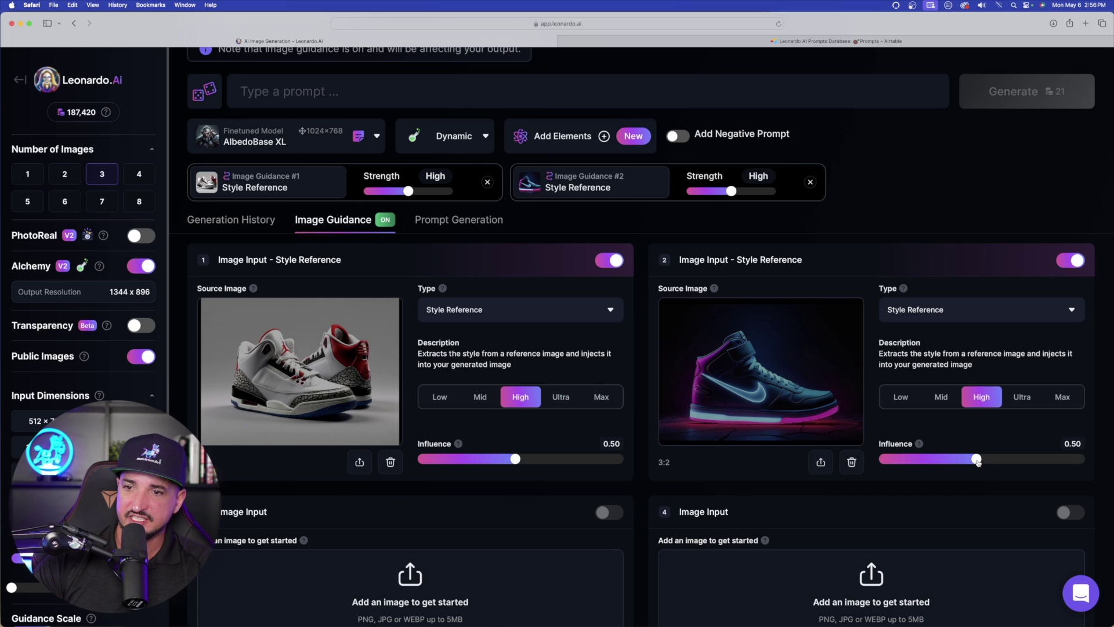
- Set the neon shoe's influence to 0.80 and generate two sets of images from the prompt "Jordan shoes bioluminescent"
left_click_drag(978, 461, 1042, 459)
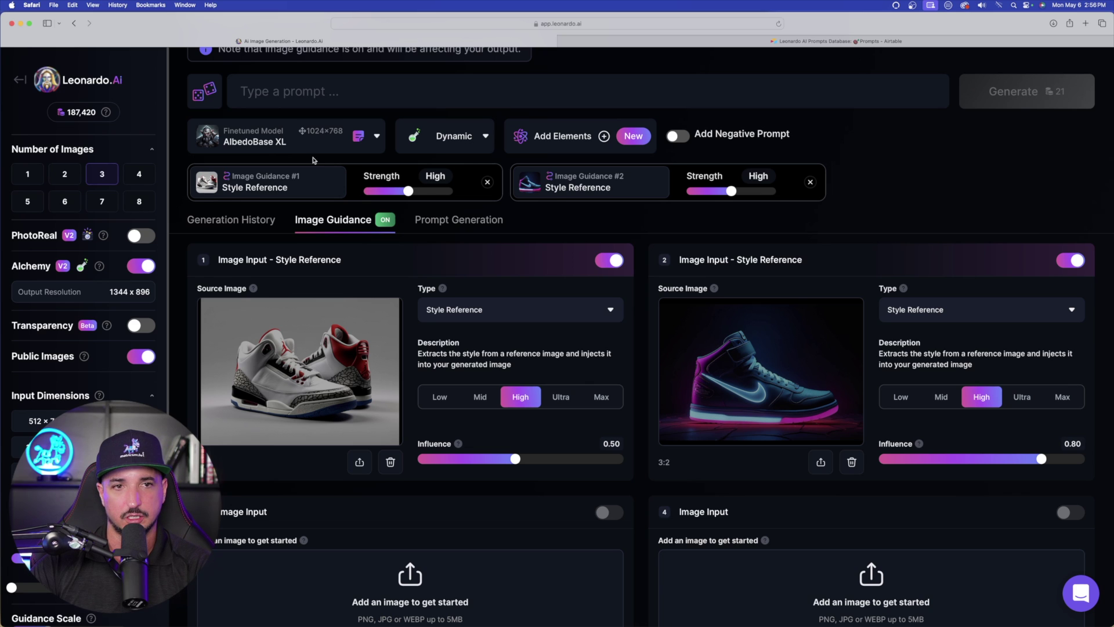
scroll(314, 160, "up", 3)
left_click(435, 156)
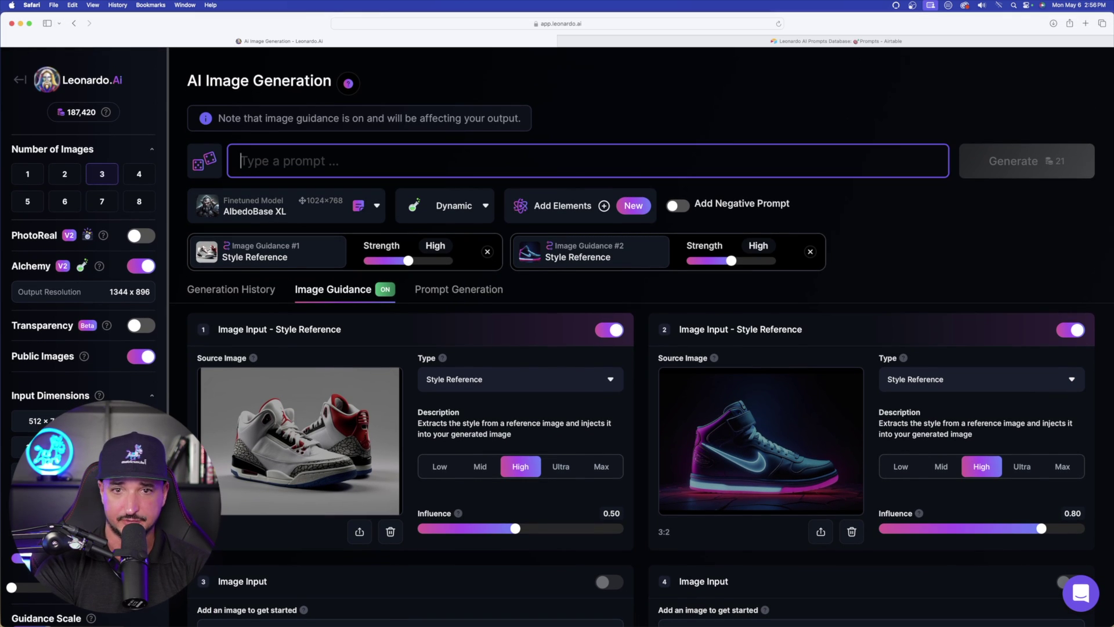
type("Jordan shoes bil")
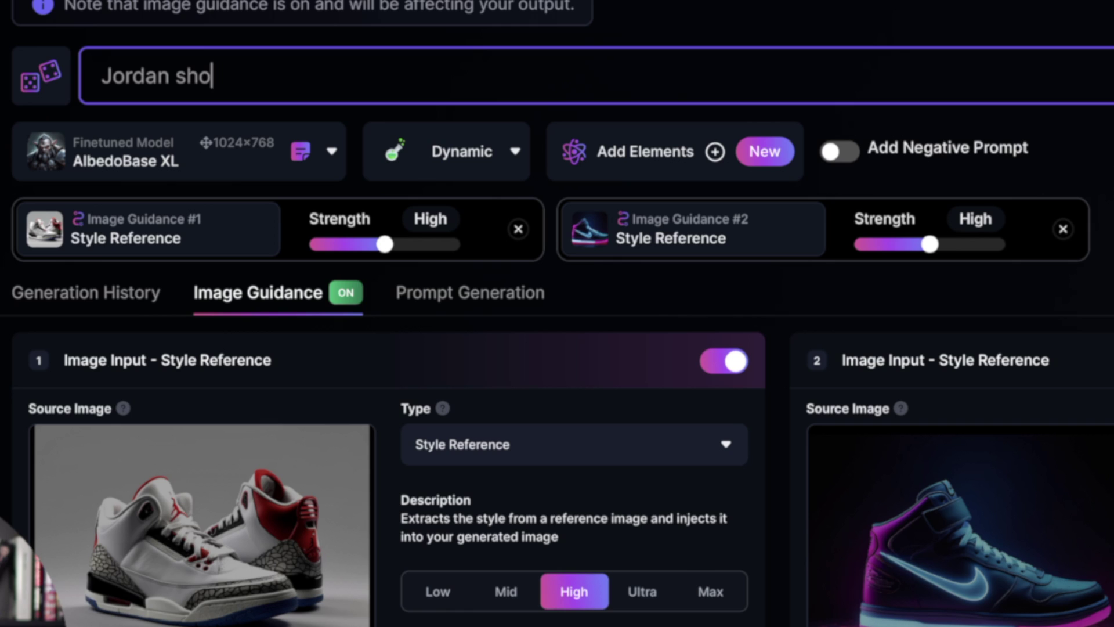
key("BackSpace")
type("oluminescent")
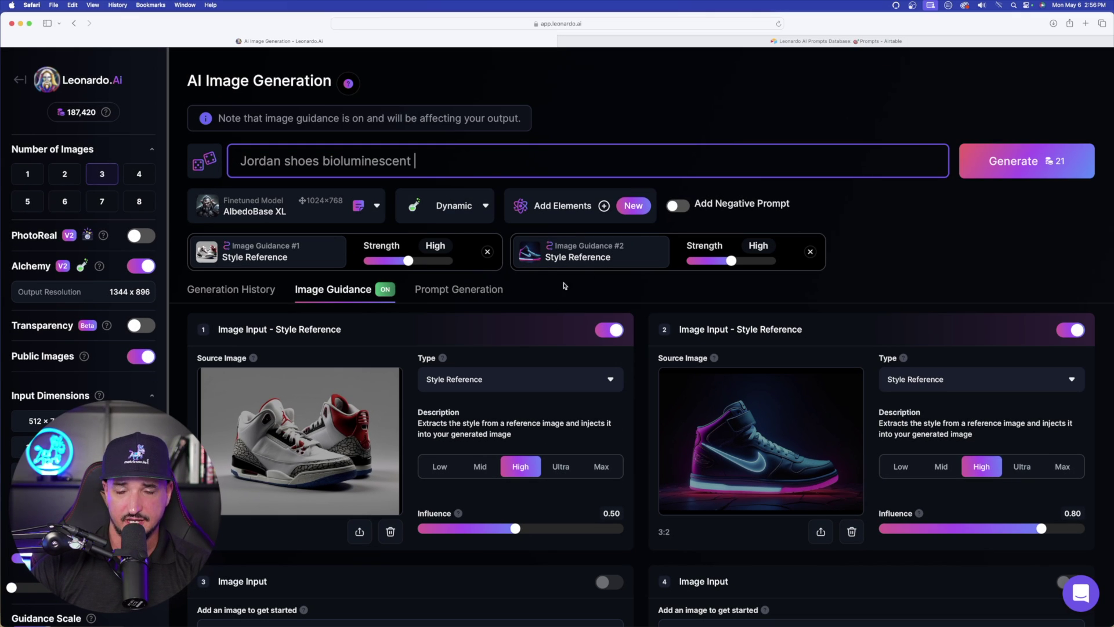
left_click(1029, 165)
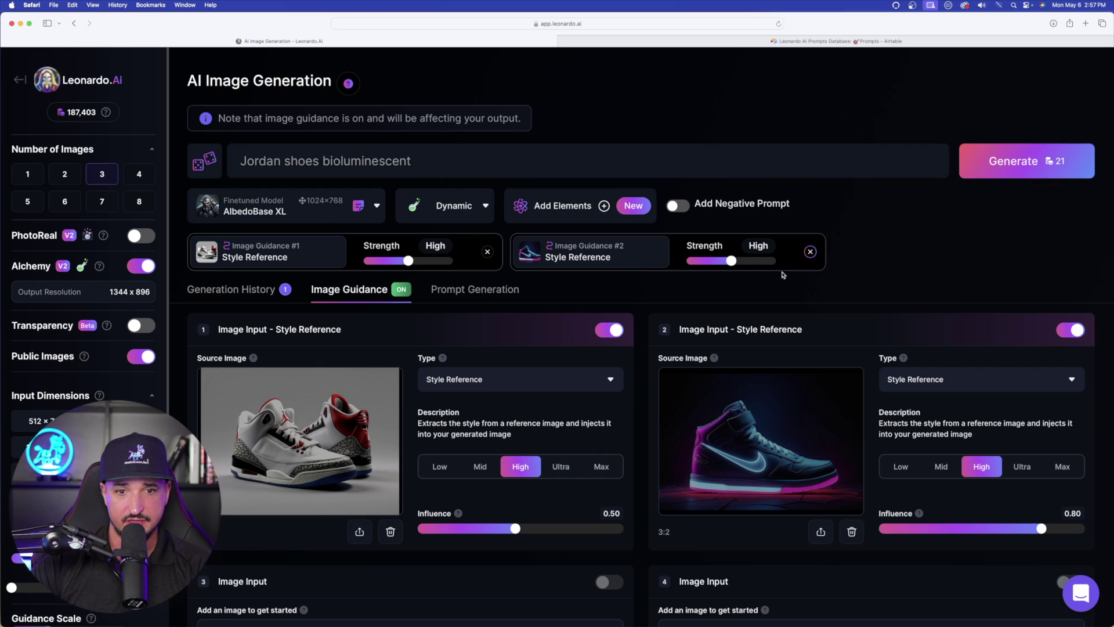
left_click(1012, 168)
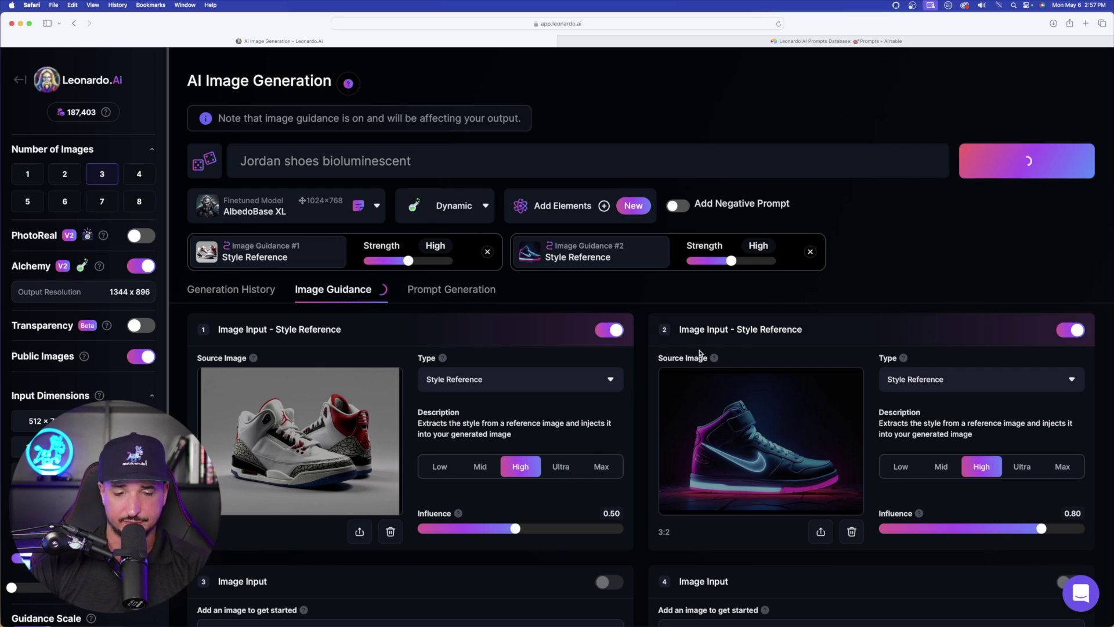
- Add the pink Nike sneaker as the third image input with Style Reference and match the dimensions to the red-laced shoe's 1:1 ratio
scroll(700, 353, "down", 4)
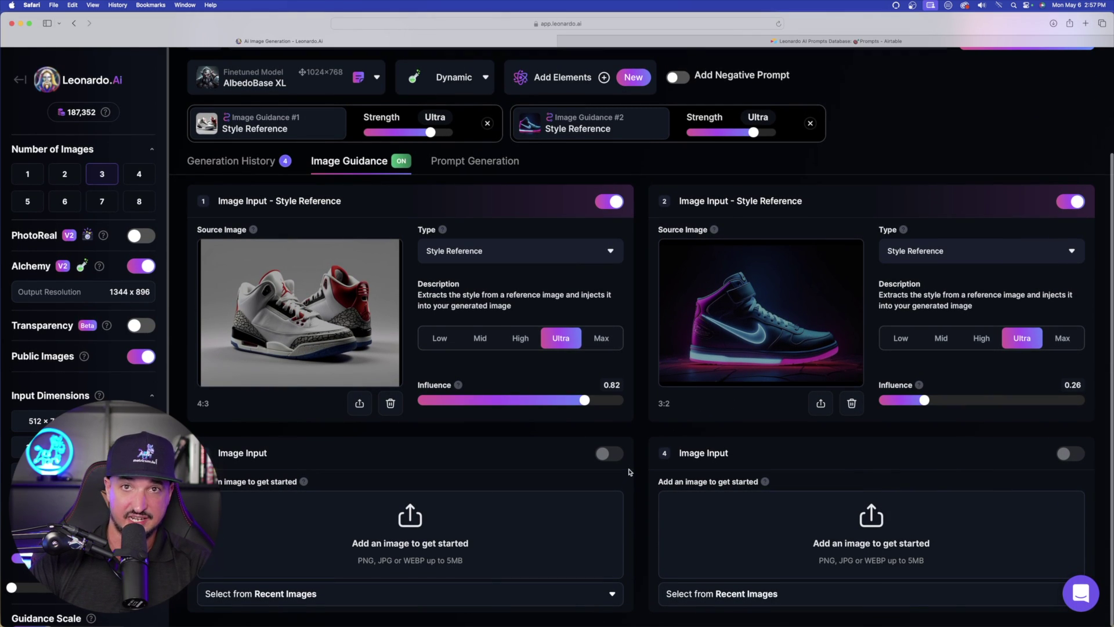
left_click(380, 544)
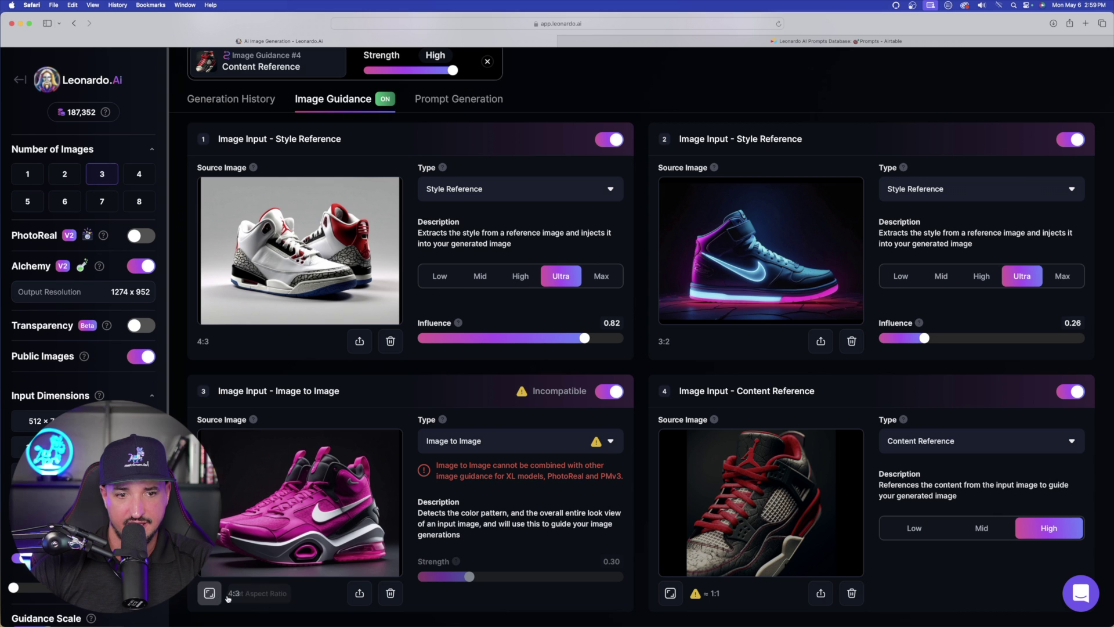
left_click(669, 593)
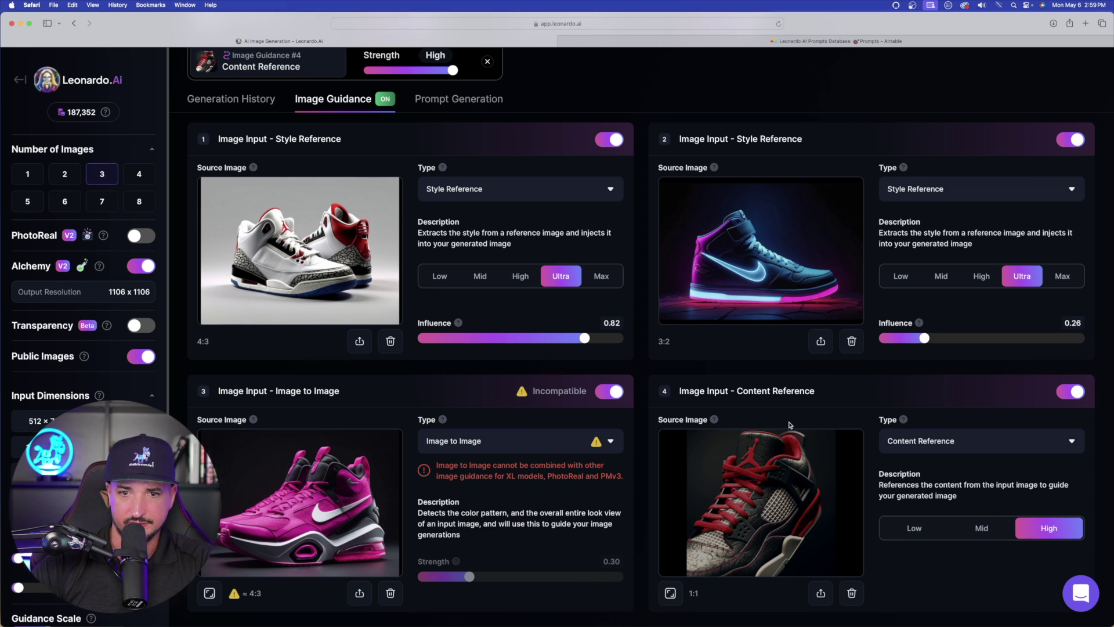
left_click(516, 441)
left_click(461, 288)
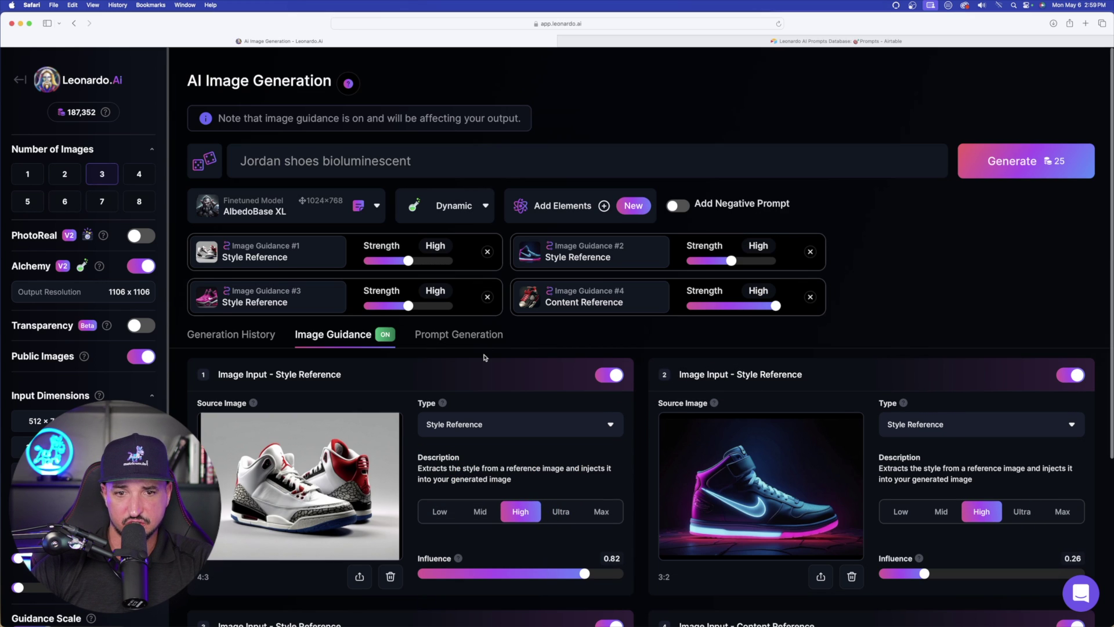
scroll(484, 357, "down", 5)
left_click(949, 442)
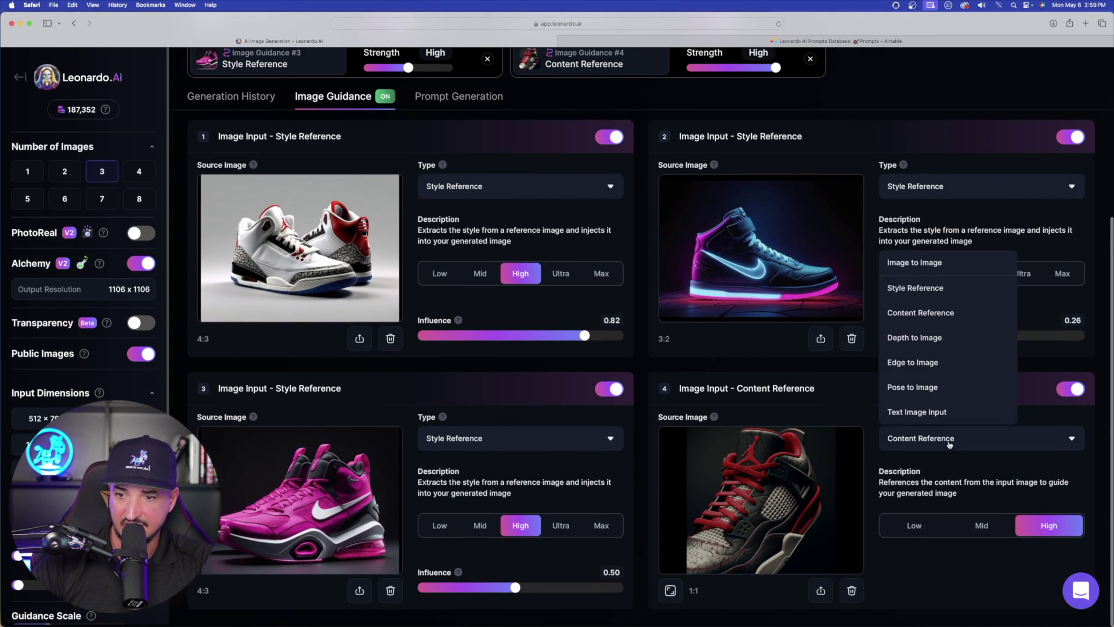
left_click(647, 363)
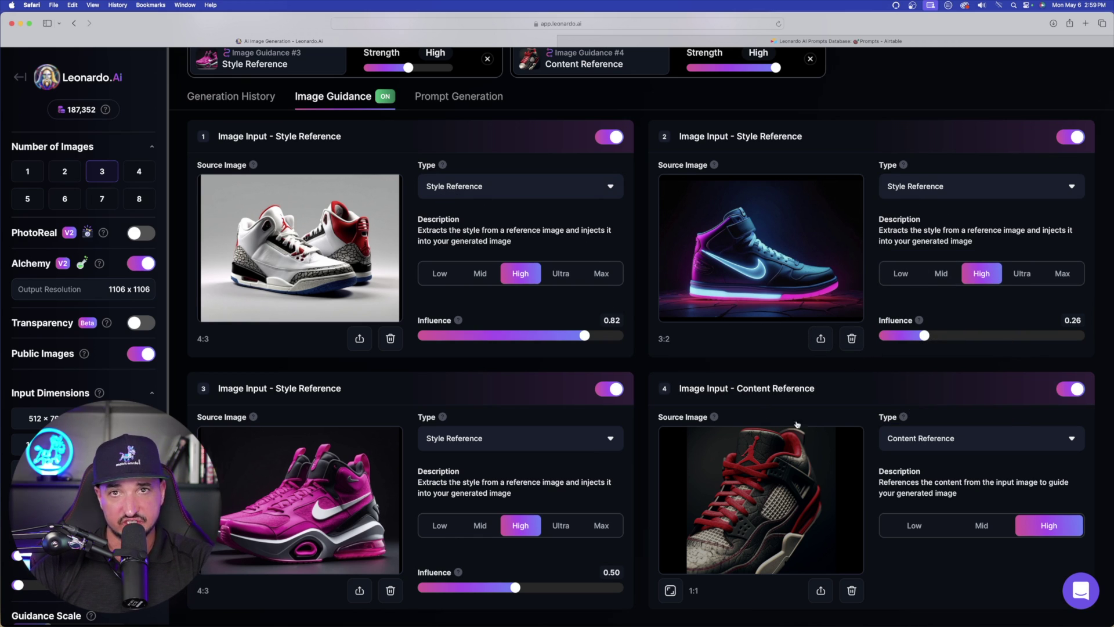
left_click(934, 438)
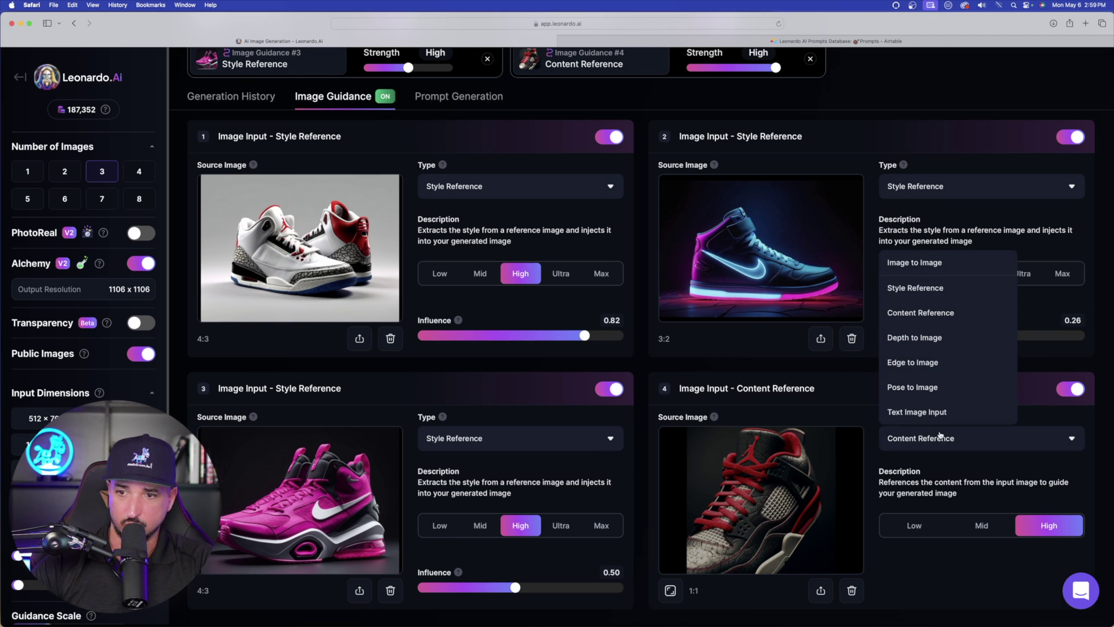
left_click(979, 460)
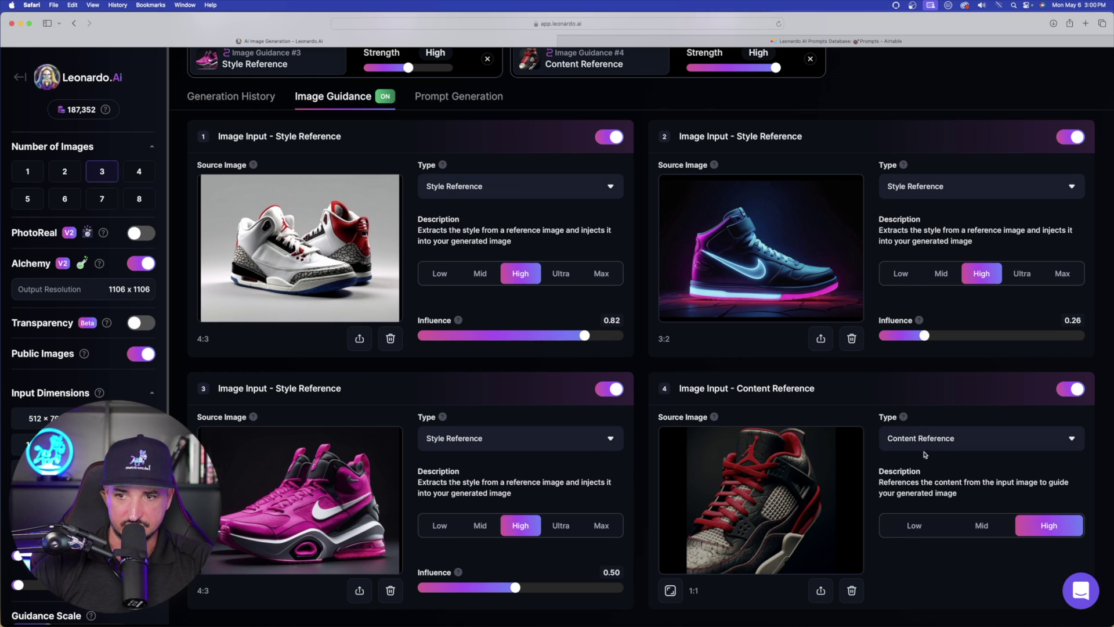
- Generate a set with the red-laced shoe as Content Reference and switch that shoe's guidance type to Style Reference
scroll(1015, 232, "up", 5)
left_click(1056, 124)
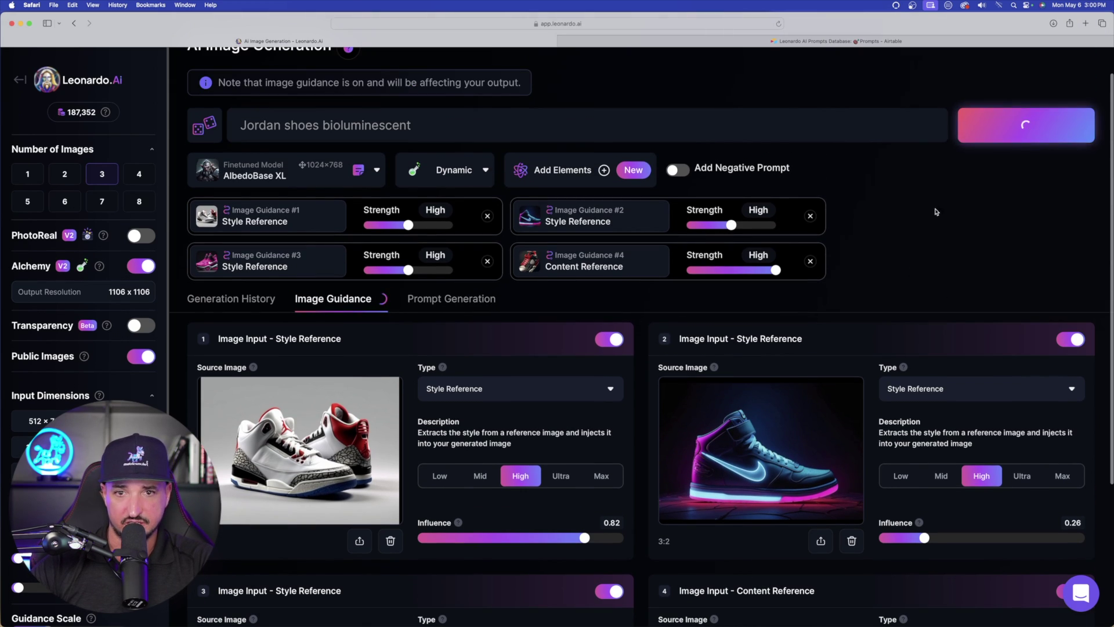
scroll(910, 316, "down", 5)
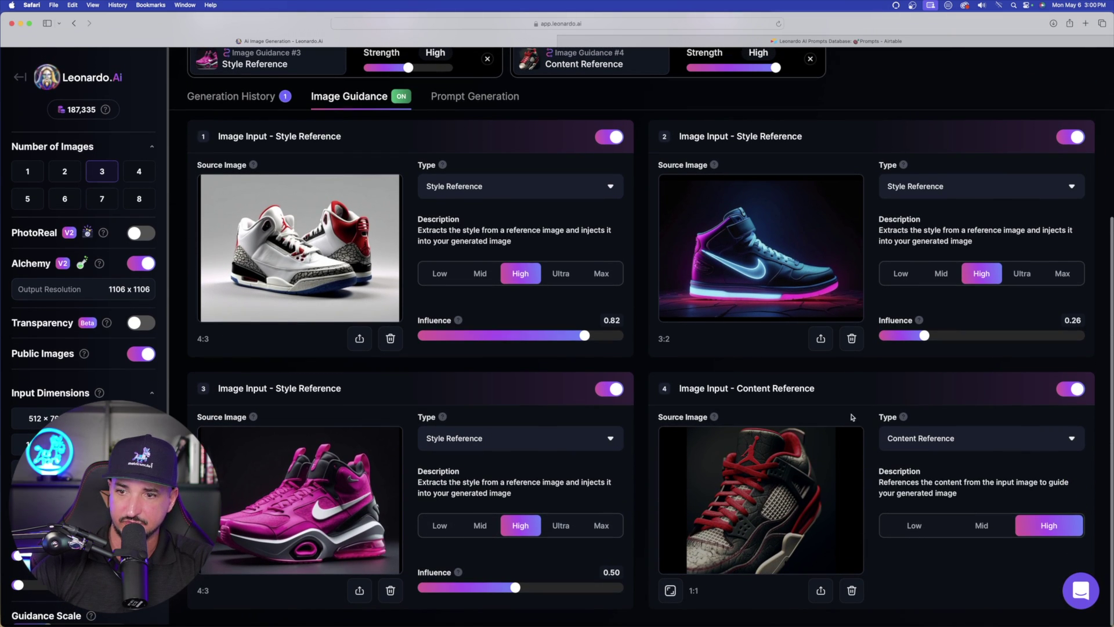
left_click(949, 444)
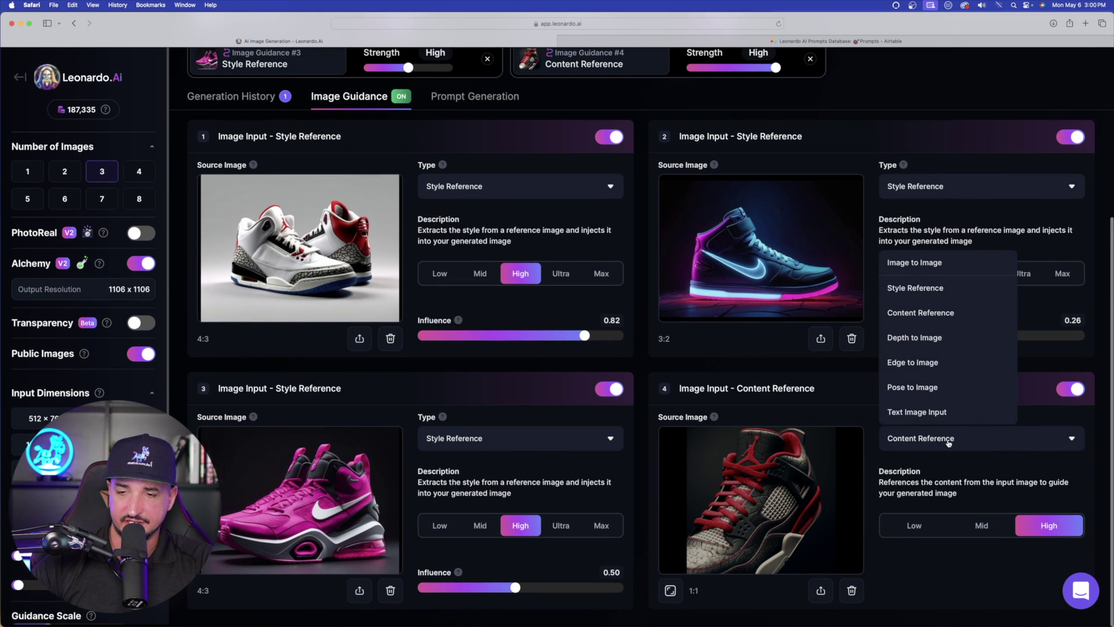
left_click(934, 289)
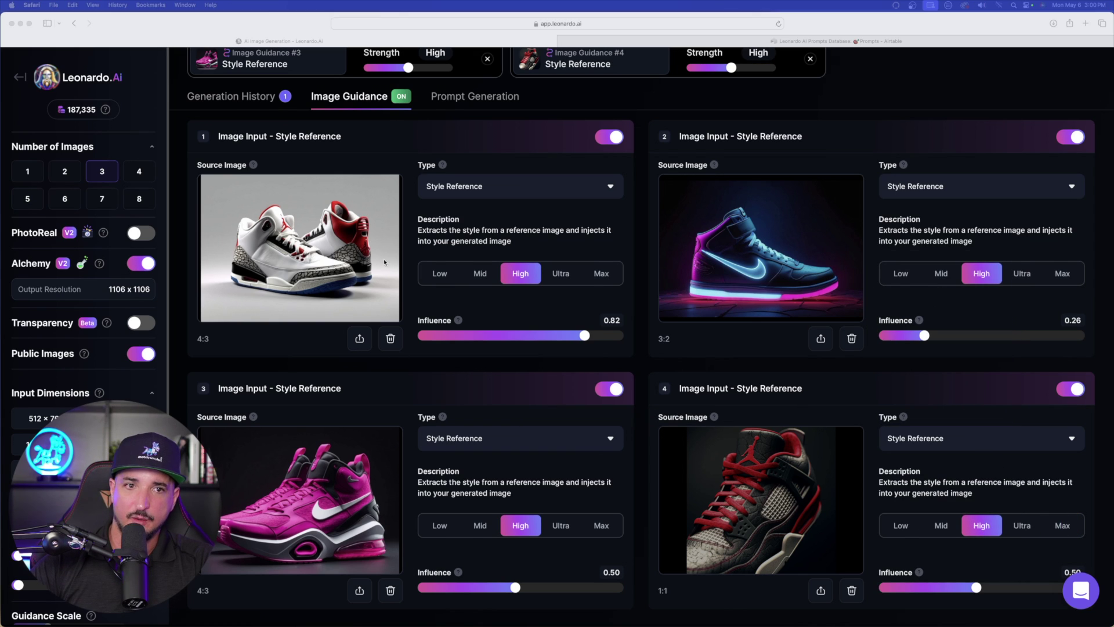
- Set the white and red sneaker's guidance type to Content Reference and match the dimensions to its 4:3 ratio
scroll(384, 262, "up", 2)
left_click(453, 257)
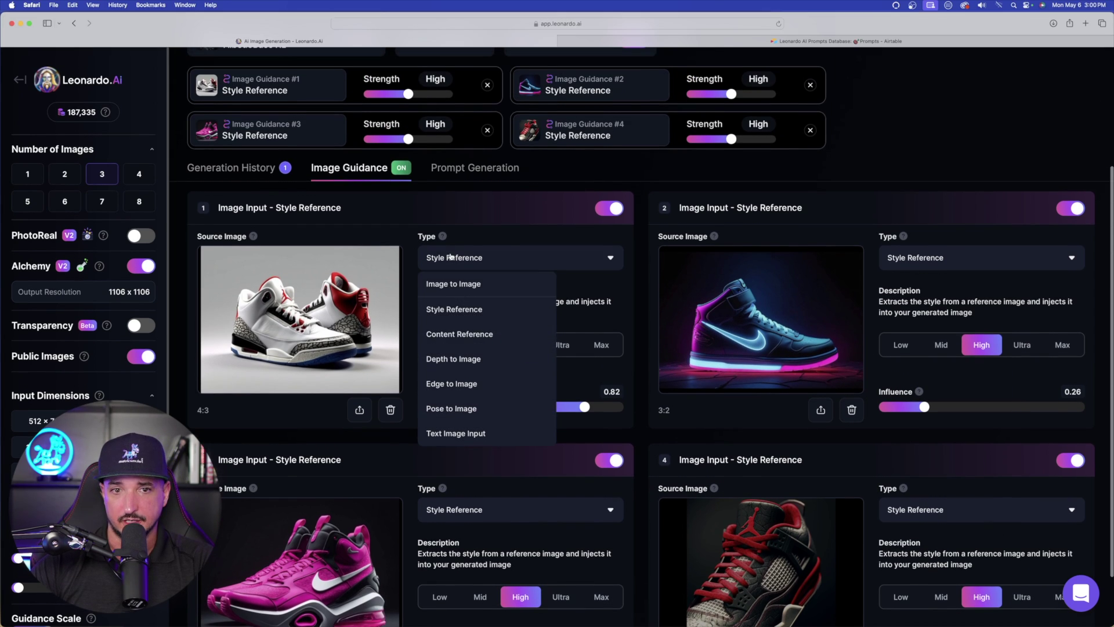
left_click(459, 334)
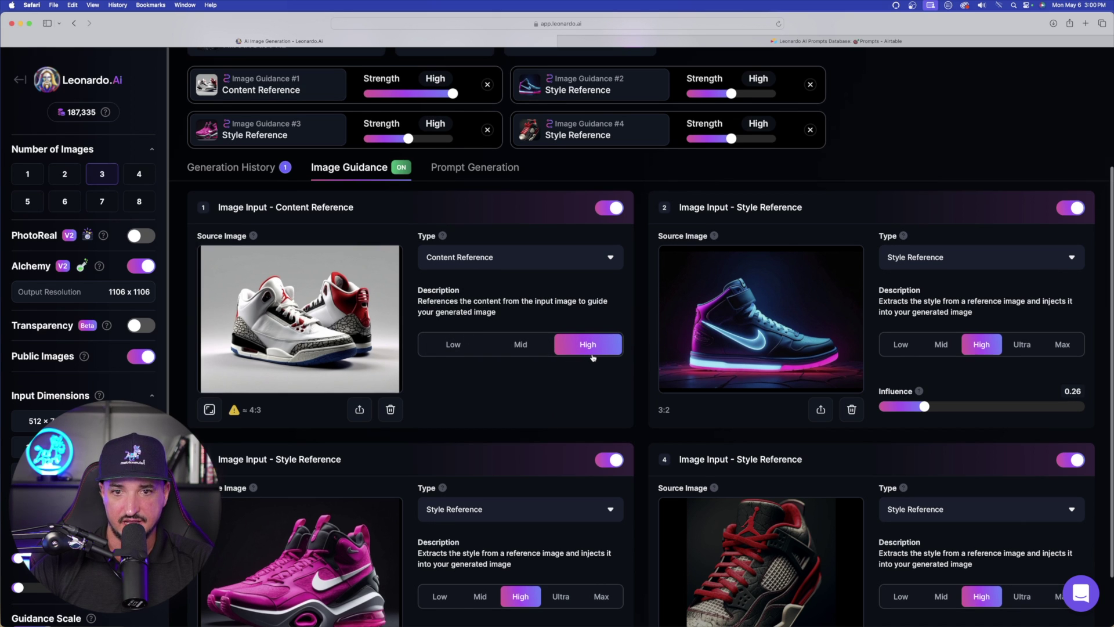
scroll(406, 348, "down", 2)
left_click(234, 341)
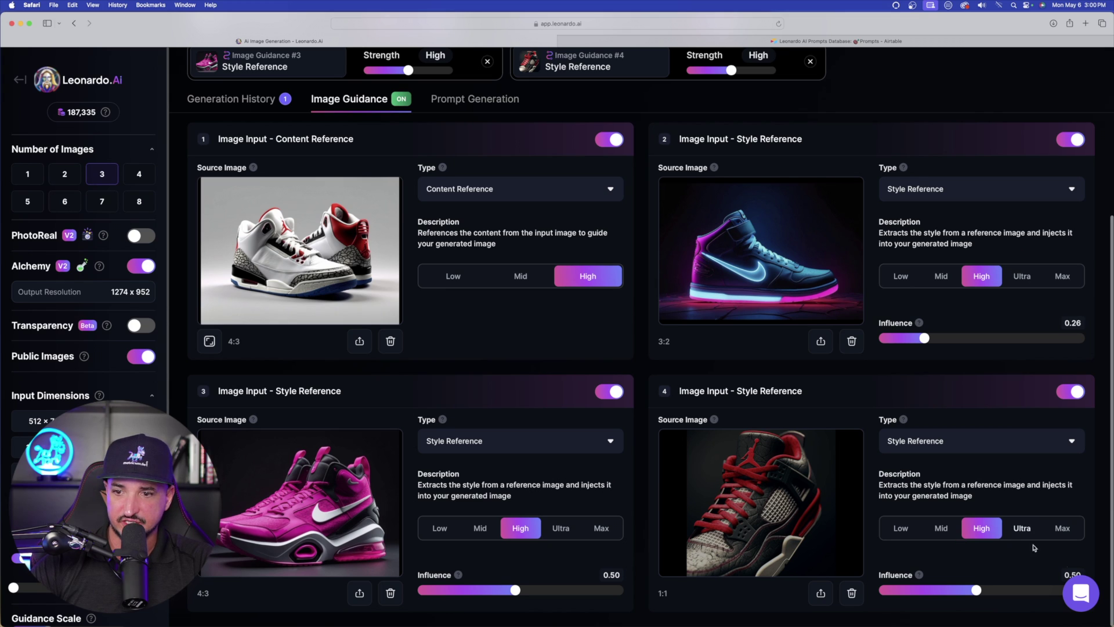
- Set the neon shoe's influence to 0.76 and generate another set of images
left_click_drag(924, 339, 1032, 339)
scroll(1026, 186, "up", 5)
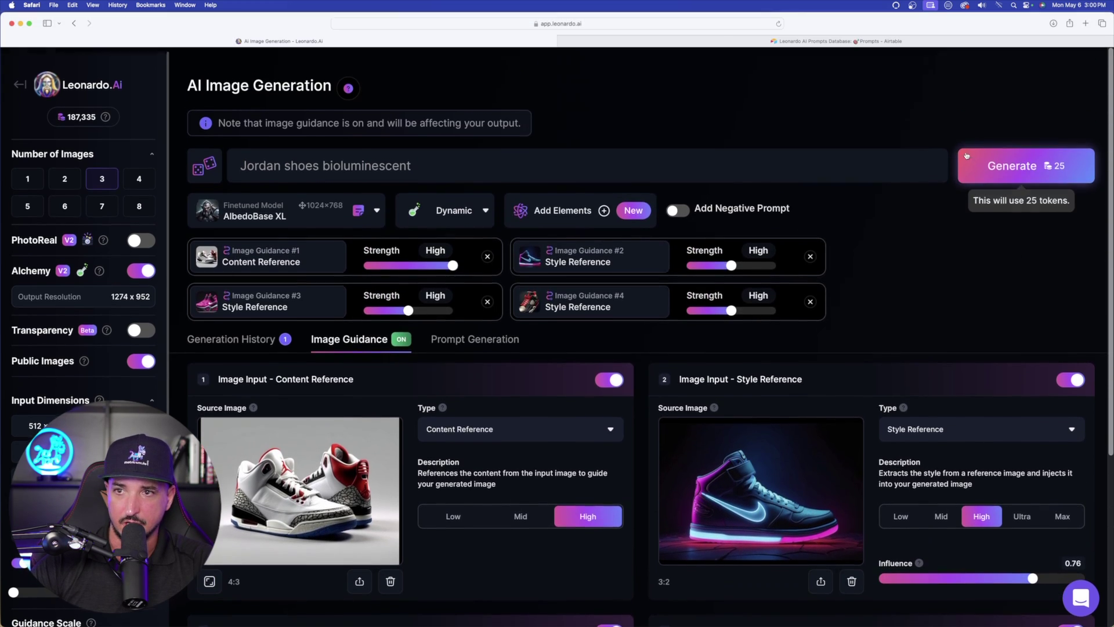
left_click(1007, 162)
- Switch the white and red sneaker's guidance type back to Style Reference
scroll(582, 229, "down", 5)
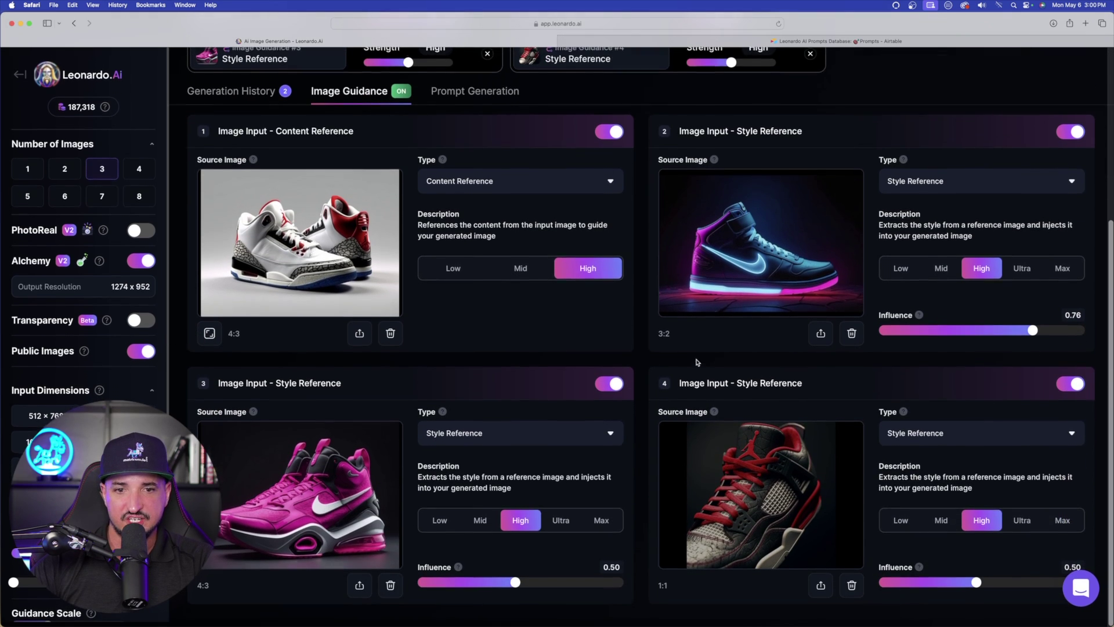
left_click(568, 194)
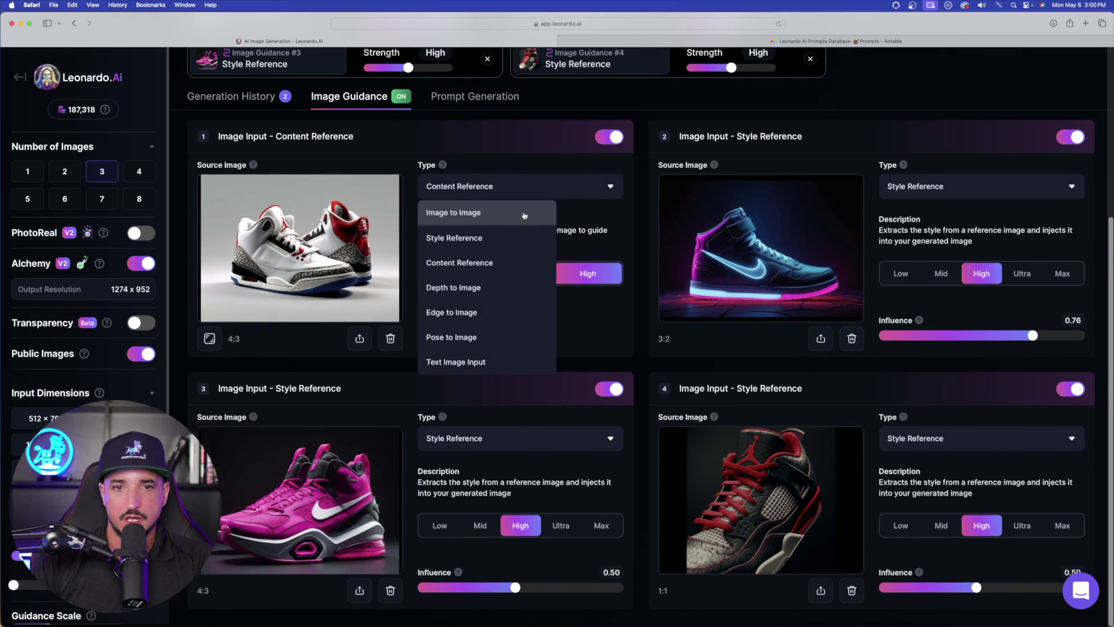
left_click(488, 235)
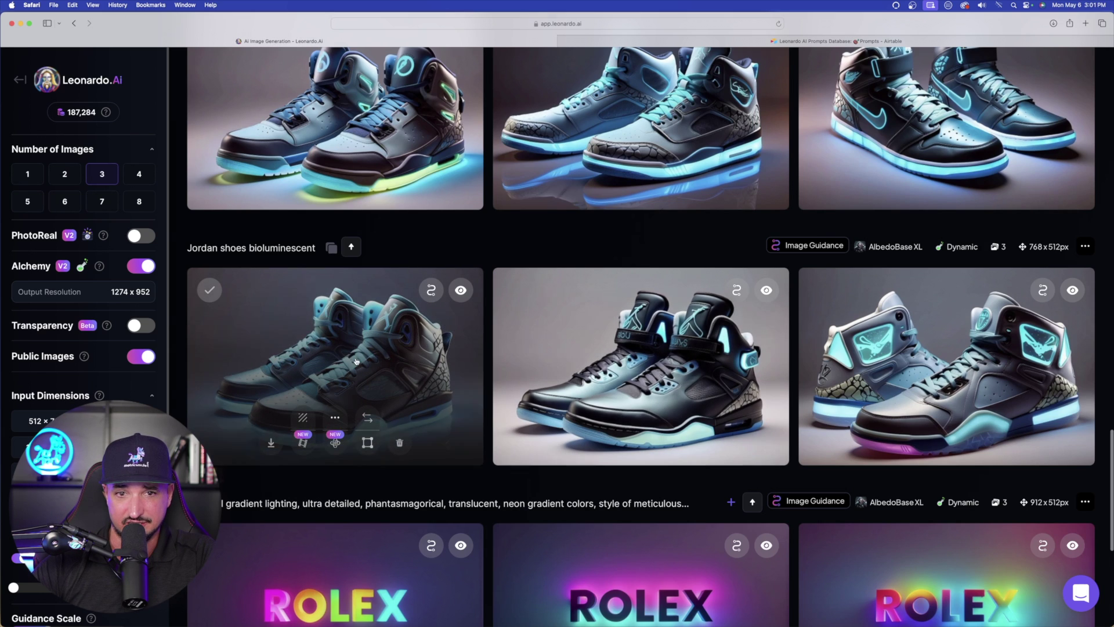
- Enlarge images from the two oldest "Jordan shoes bioluminescent" generations to examine how the two sneaker styles blend
left_click(350, 352)
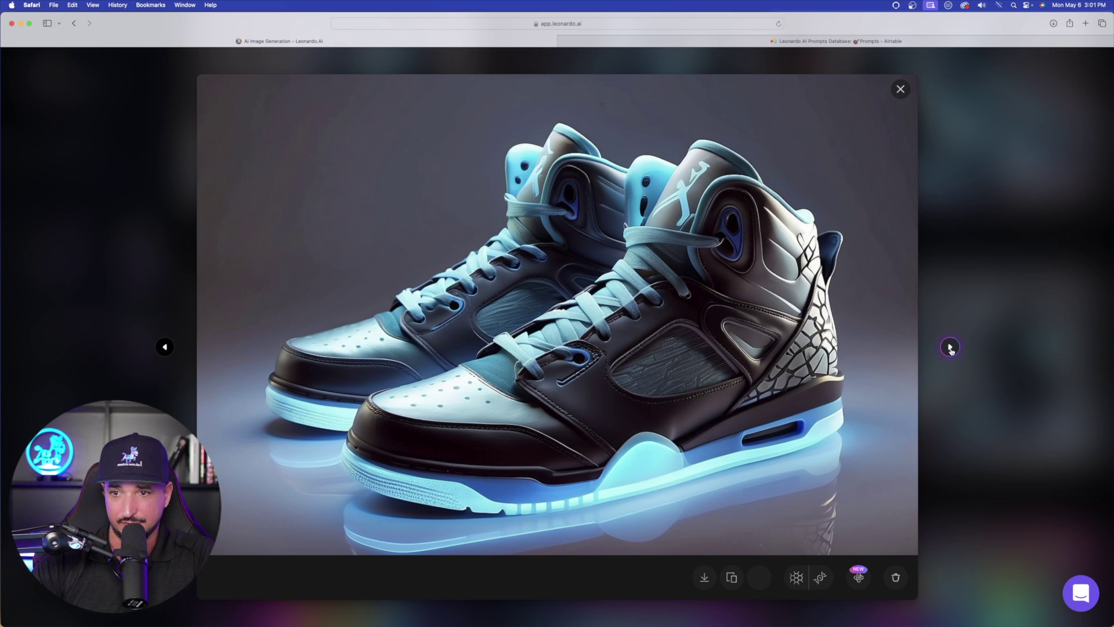
left_click(949, 348)
left_click(950, 348)
left_click(1004, 230)
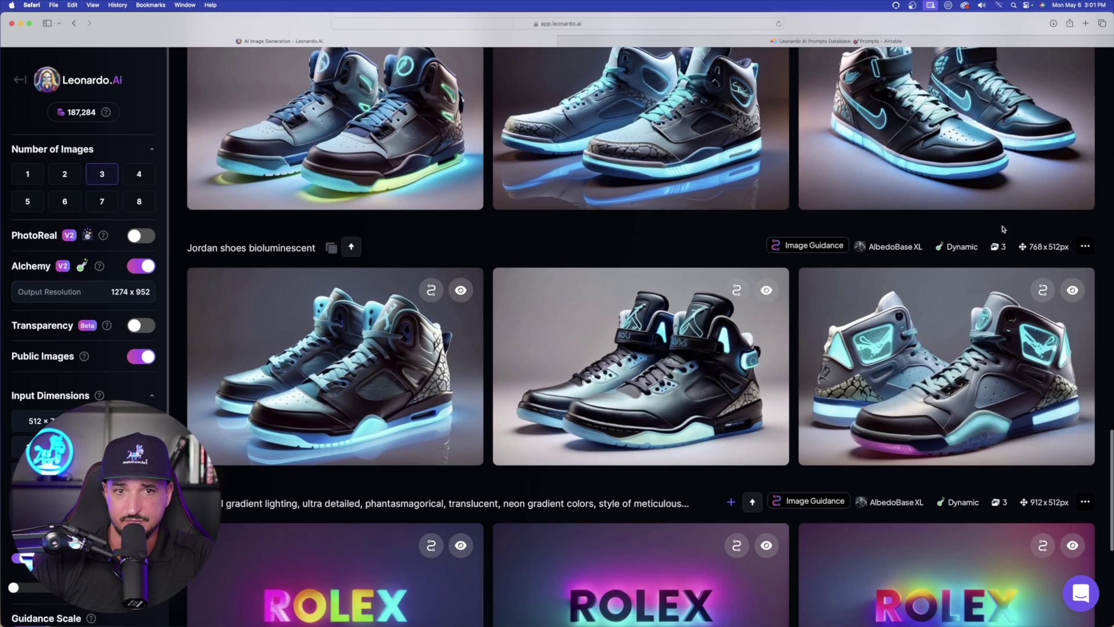
scroll(381, 206, "up", 3)
left_click(382, 206)
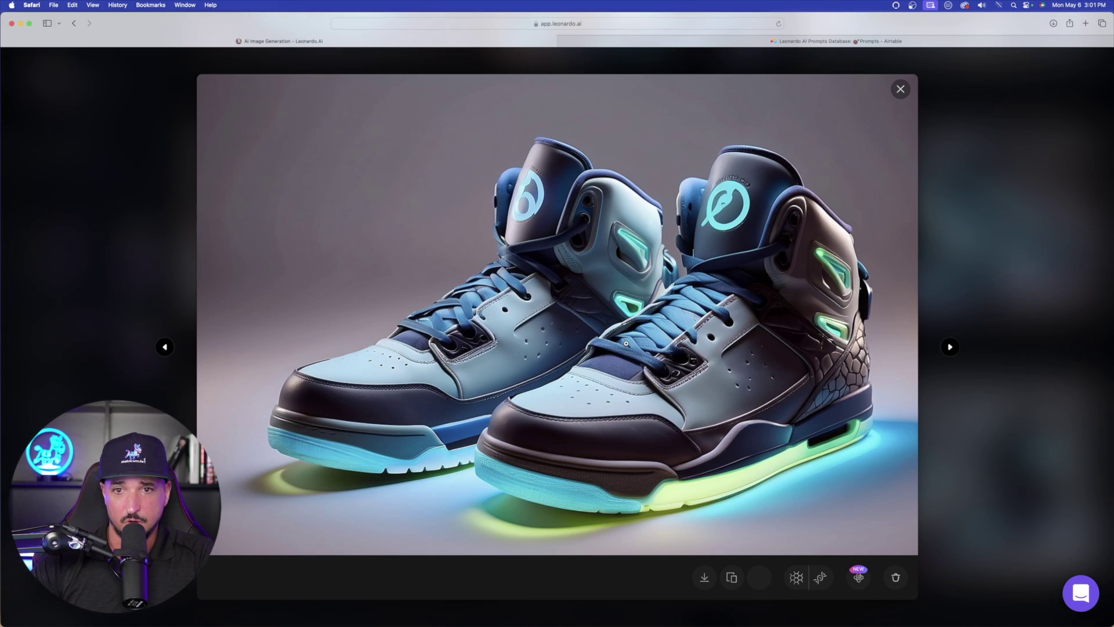
left_click(976, 363)
- Compare the newer sneaker generations in the history and enlarge the pastel Jordan shoe with yellow-green laces
scroll(884, 417, "up", 2)
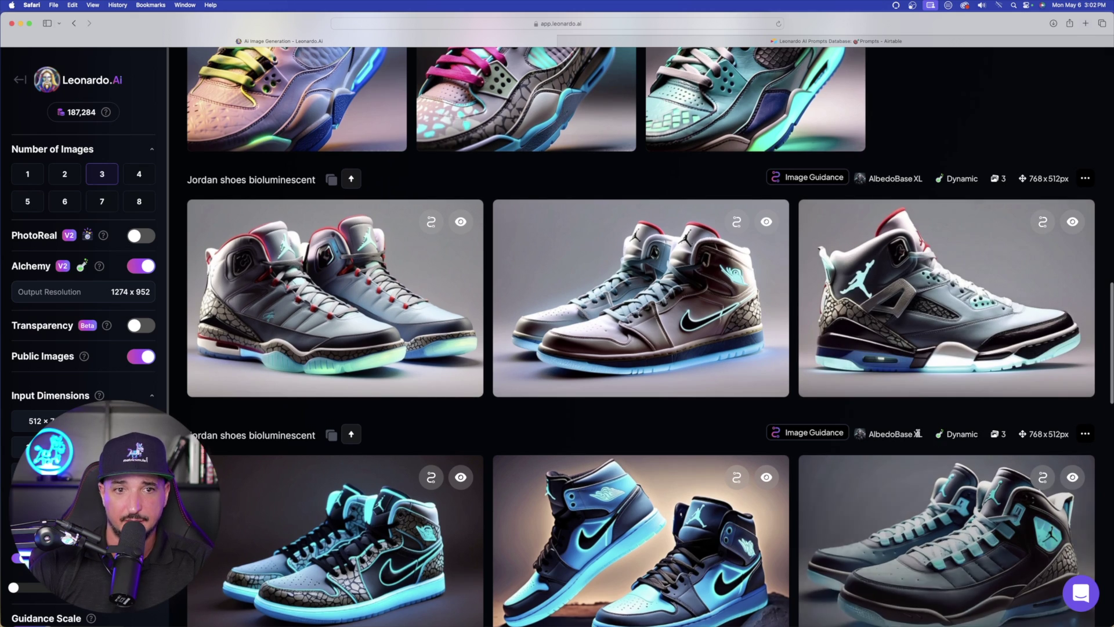
scroll(885, 418, "up", 8)
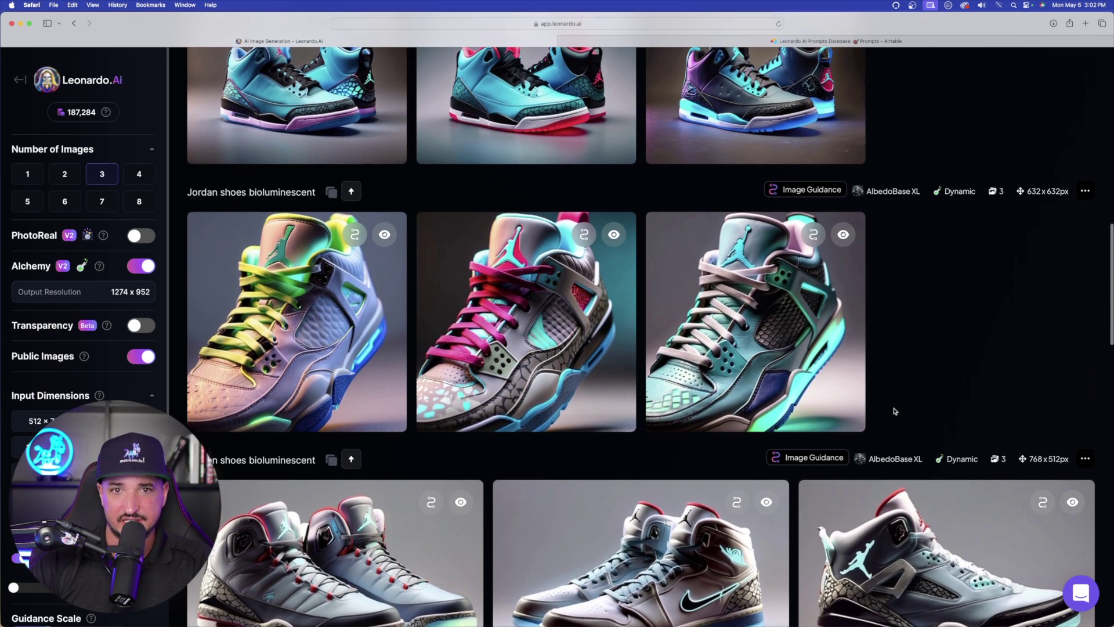
scroll(894, 411, "up", 10)
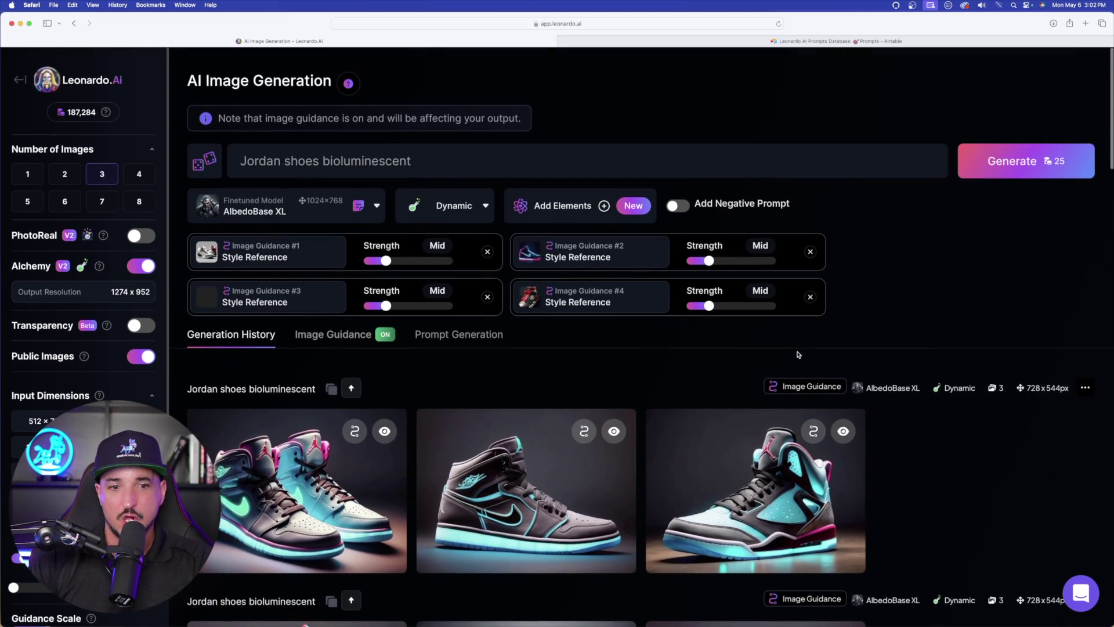
scroll(798, 360, "down", 4)
scroll(798, 369, "down", 10)
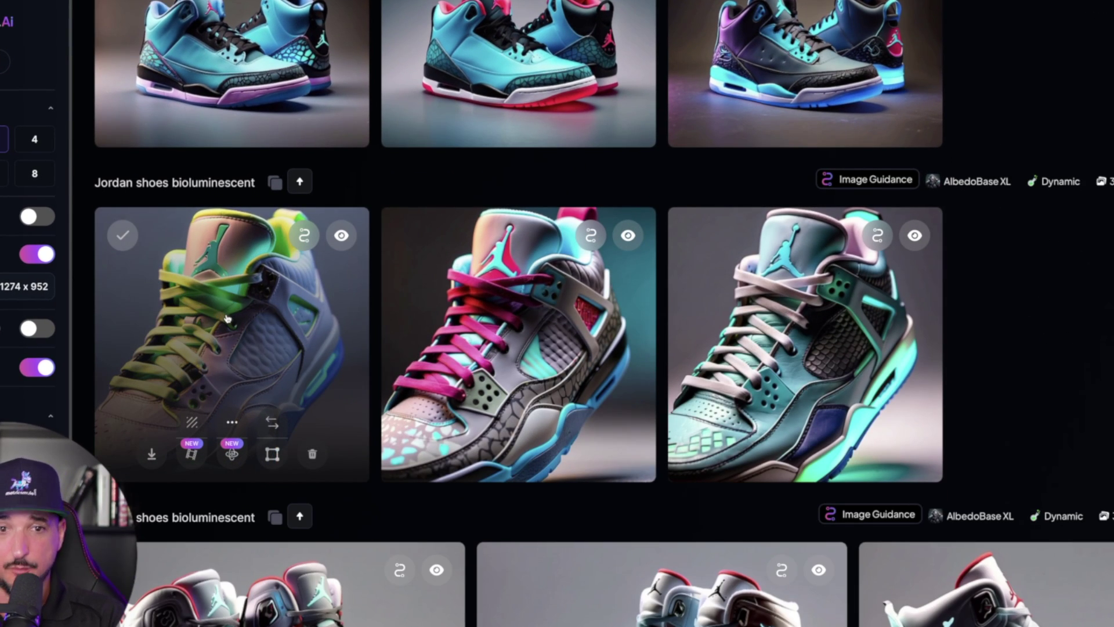
scroll(246, 340, "up", 3)
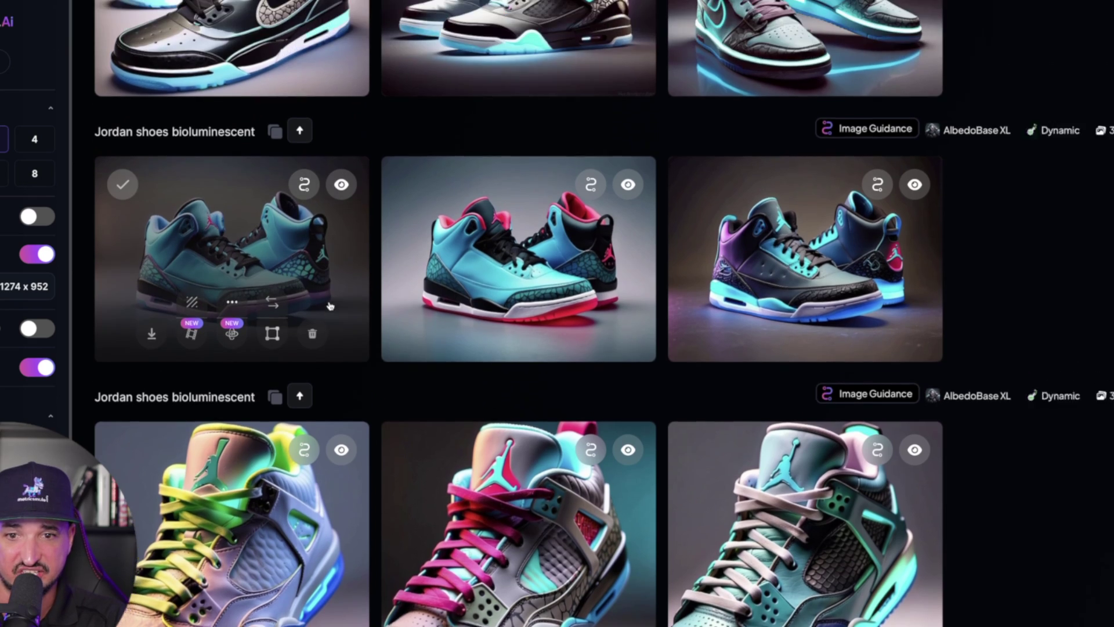
scroll(331, 306, "down", 4)
scroll(331, 306, "down", 1)
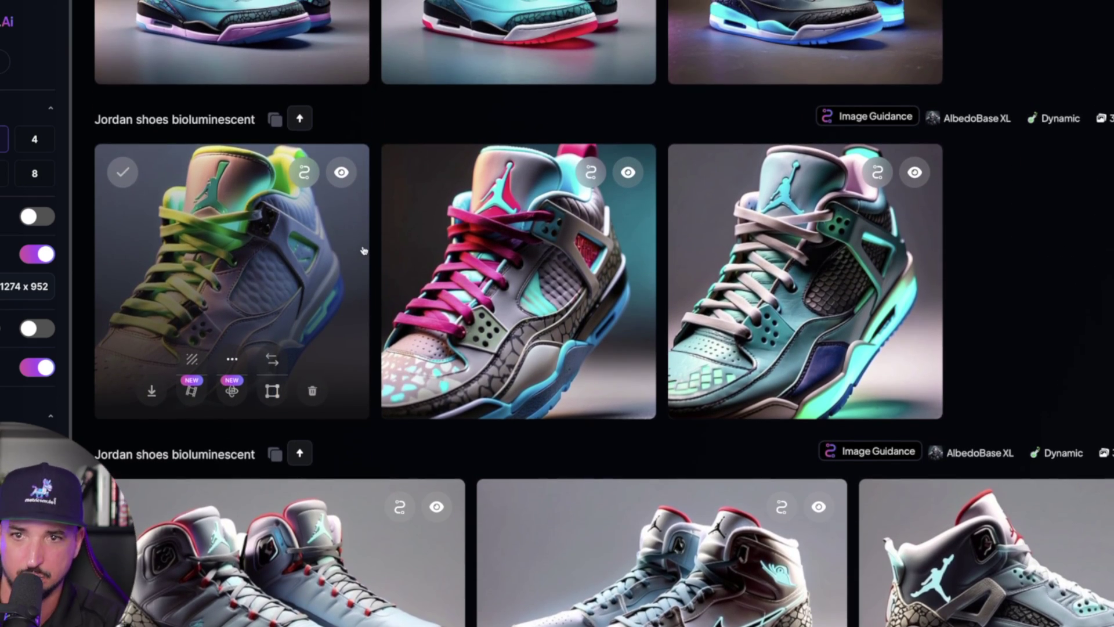
scroll(364, 251, "up", 1)
left_click(364, 251)
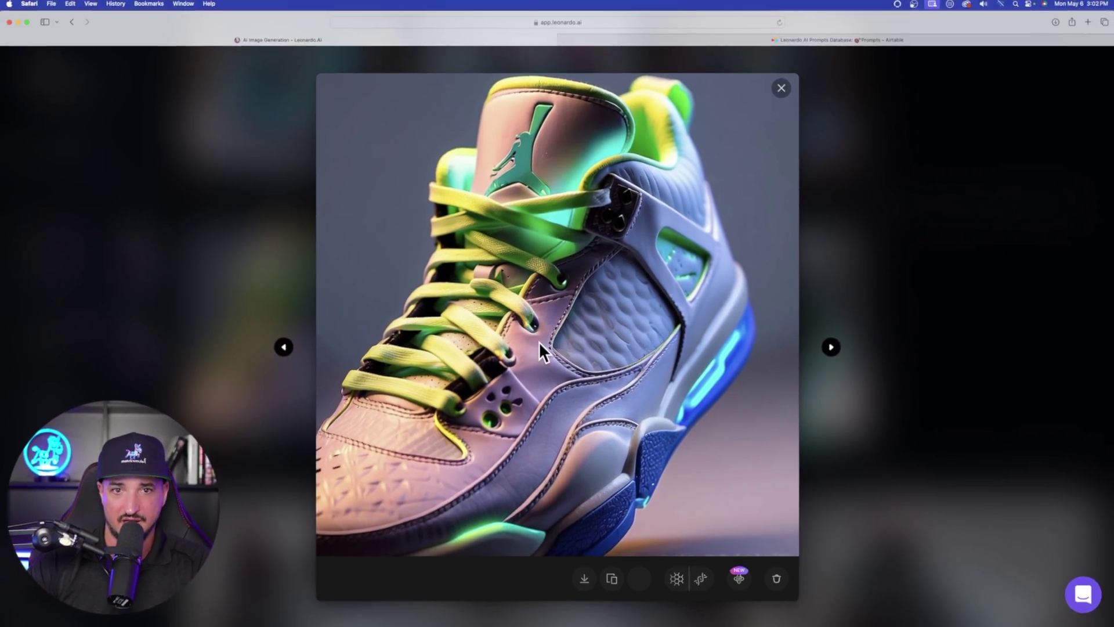
- View the remaining close-up shoe images of the 632x632px generation at full size and return to the generation history
left_click(831, 347)
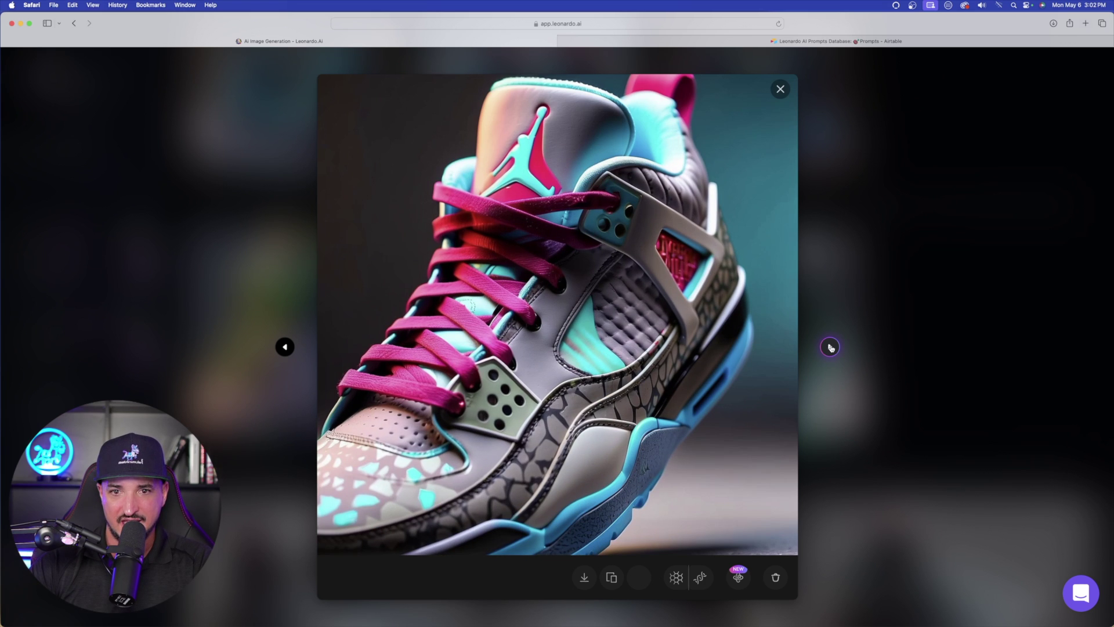
left_click(830, 347)
left_click(907, 277)
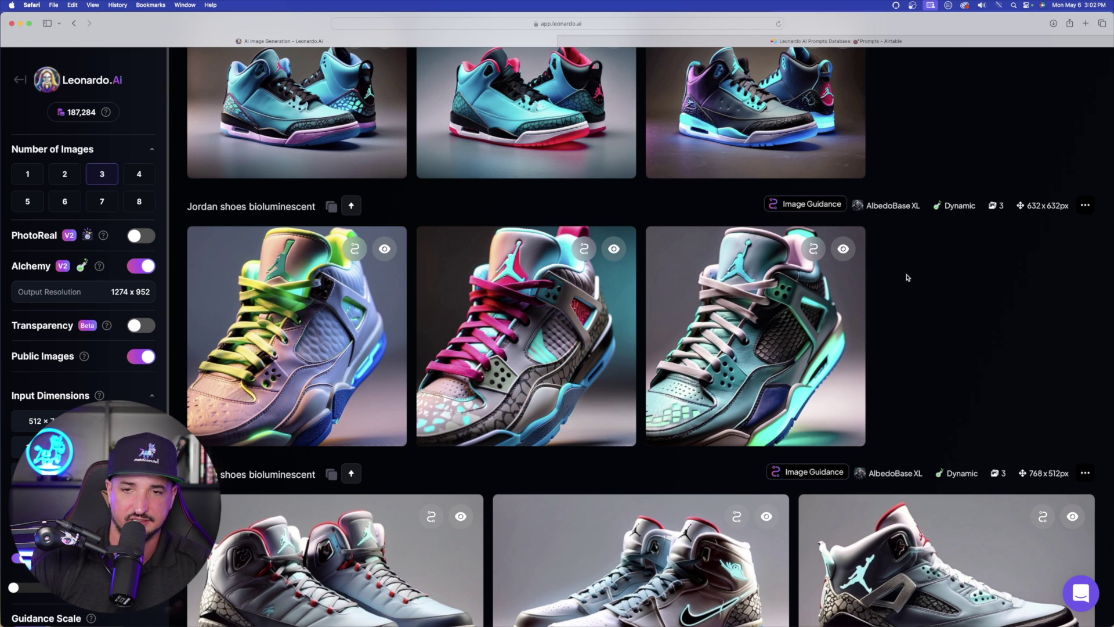
- Enlarge and compare the three blue-toned sneaker pairs, and open the black Nike pair from the second-newest generation
scroll(907, 277, "up", 9)
scroll(711, 398, "down", 5)
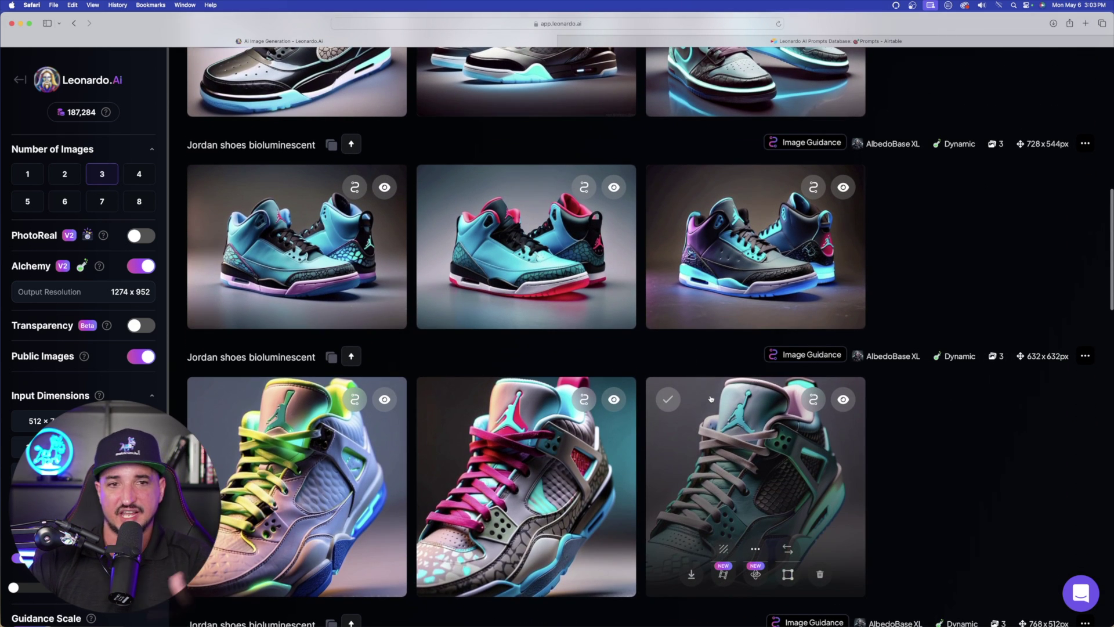
scroll(711, 399, "up", 3)
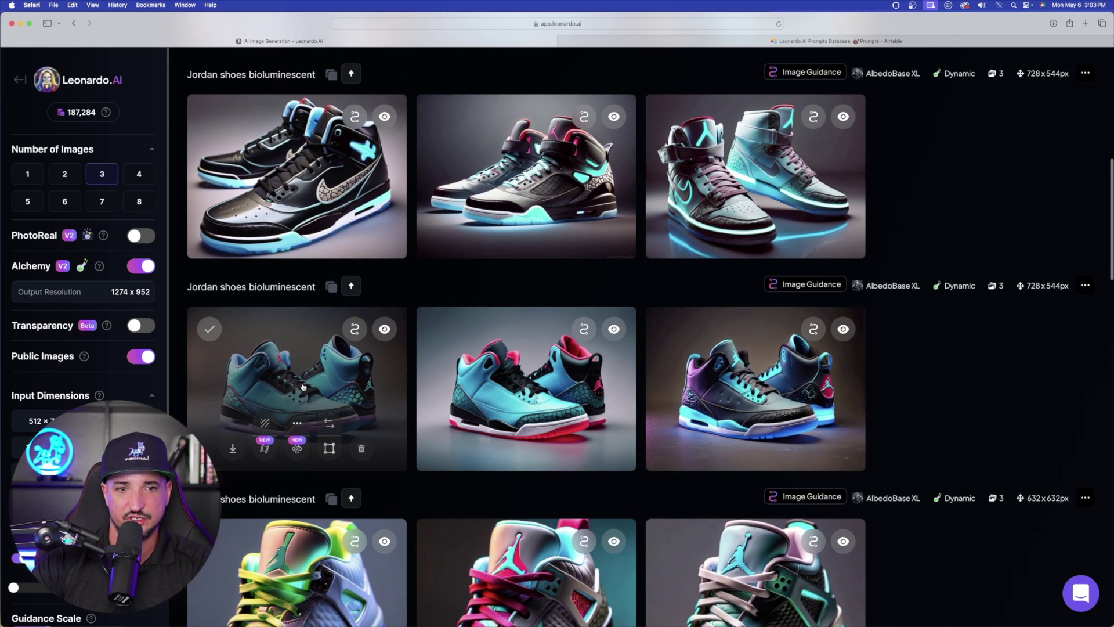
left_click(302, 387)
left_click(911, 348)
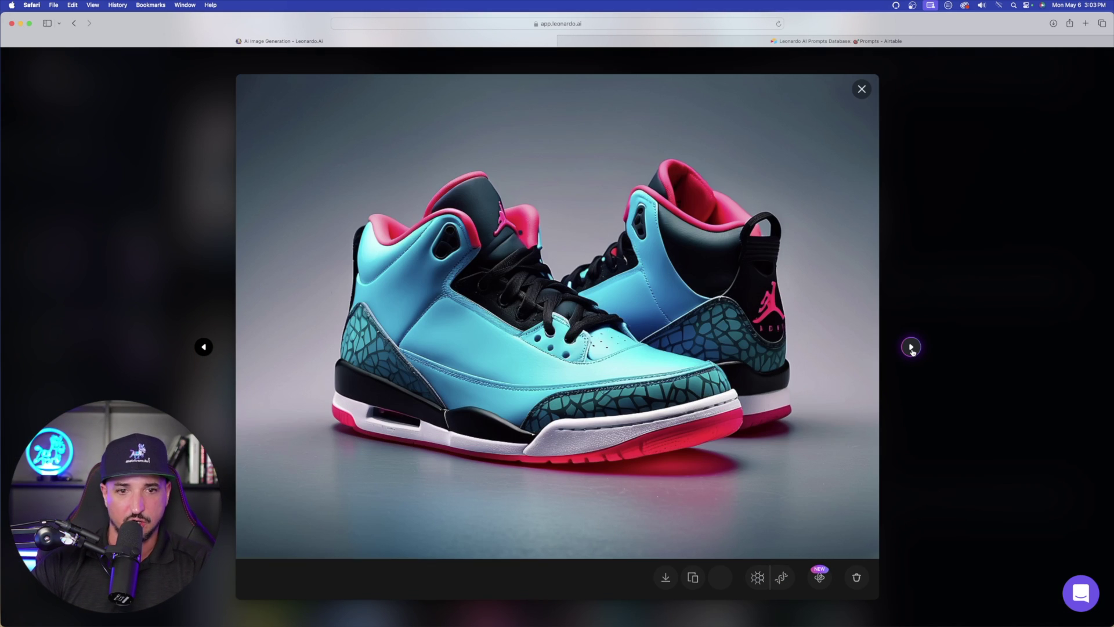
left_click(911, 348)
left_click(986, 256)
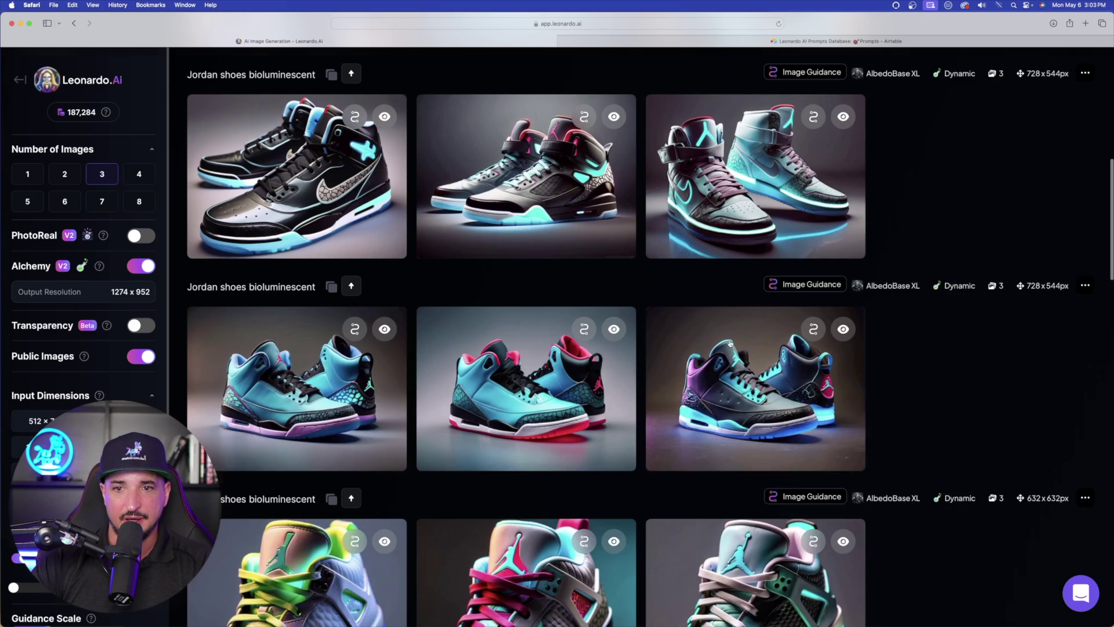
scroll(342, 464, "up", 5)
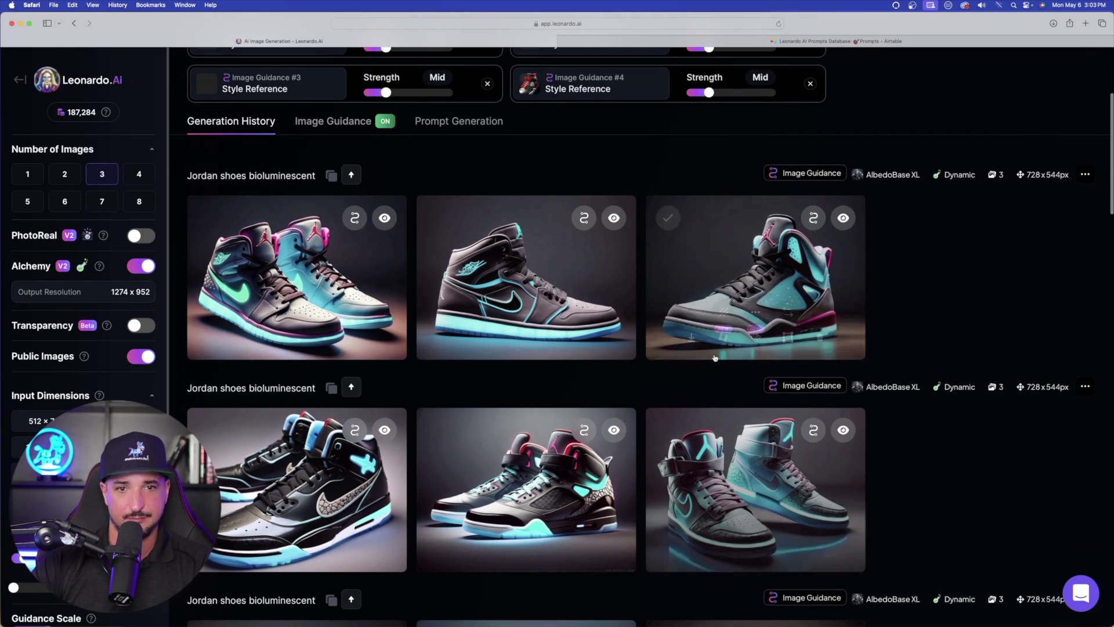
left_click(342, 486)
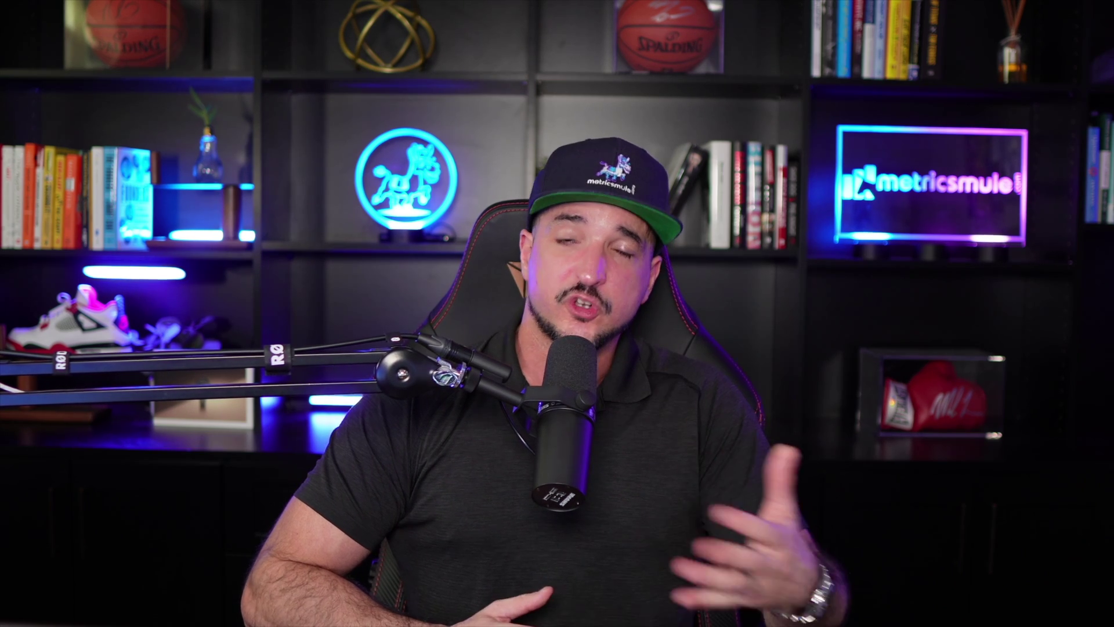